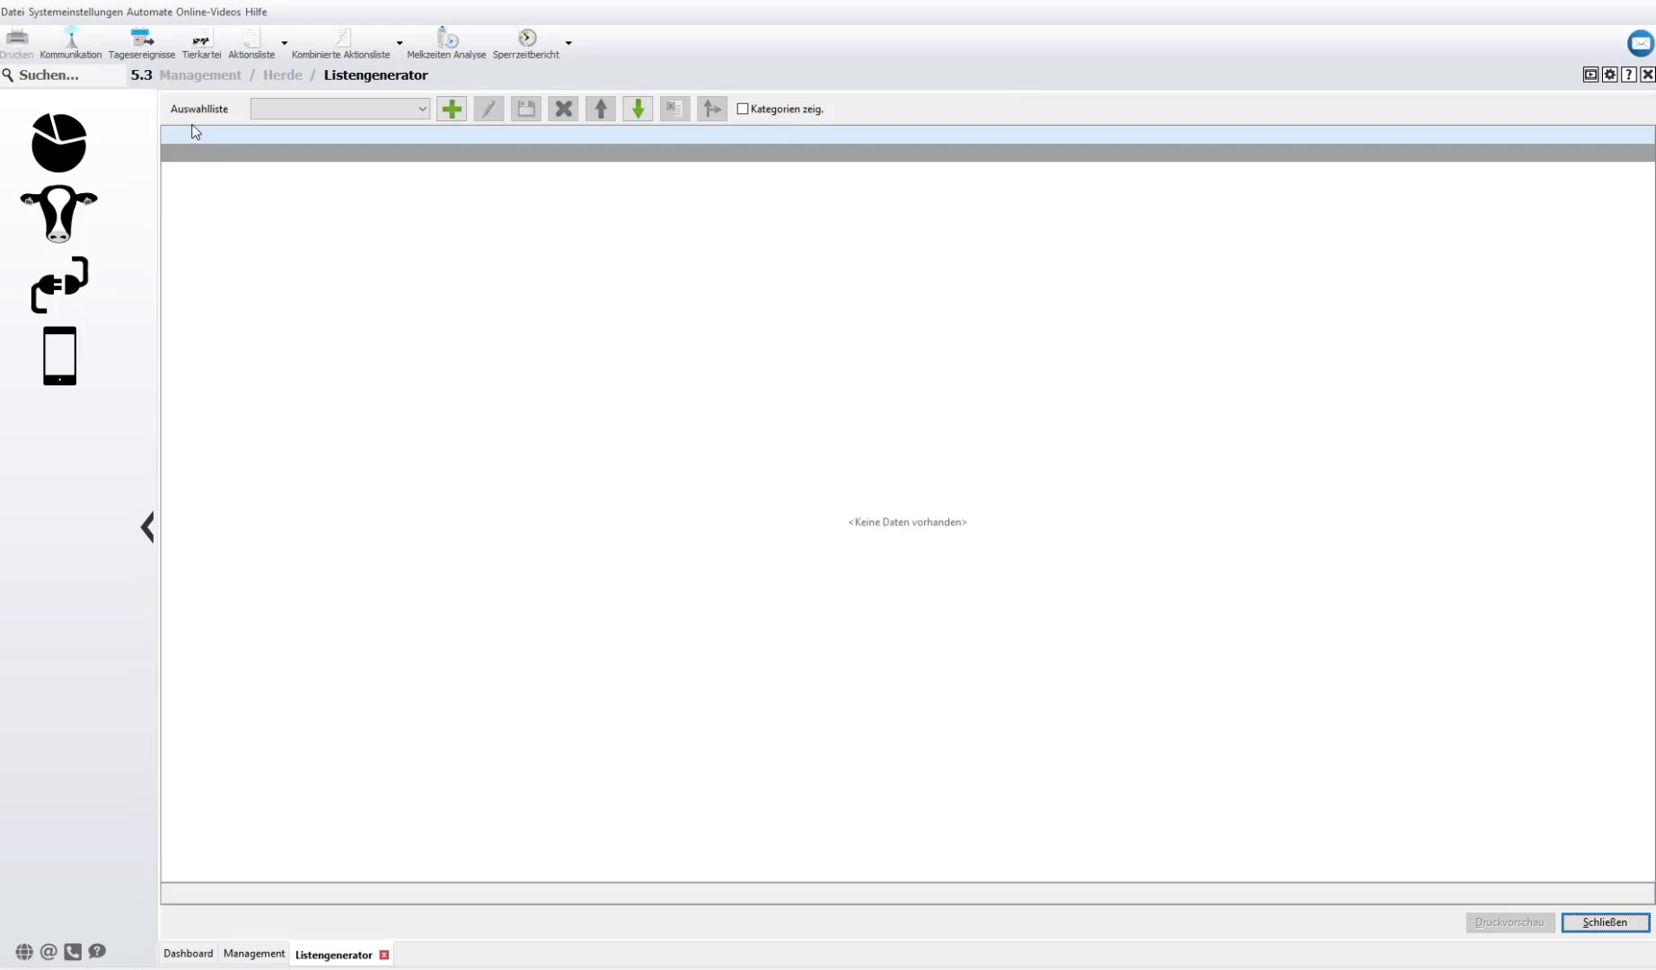
# - Start a new list and add Tiernummer and Ohrmarke from Allgemeine Tierdaten to its selected elements
pyautogui.click(422, 110)
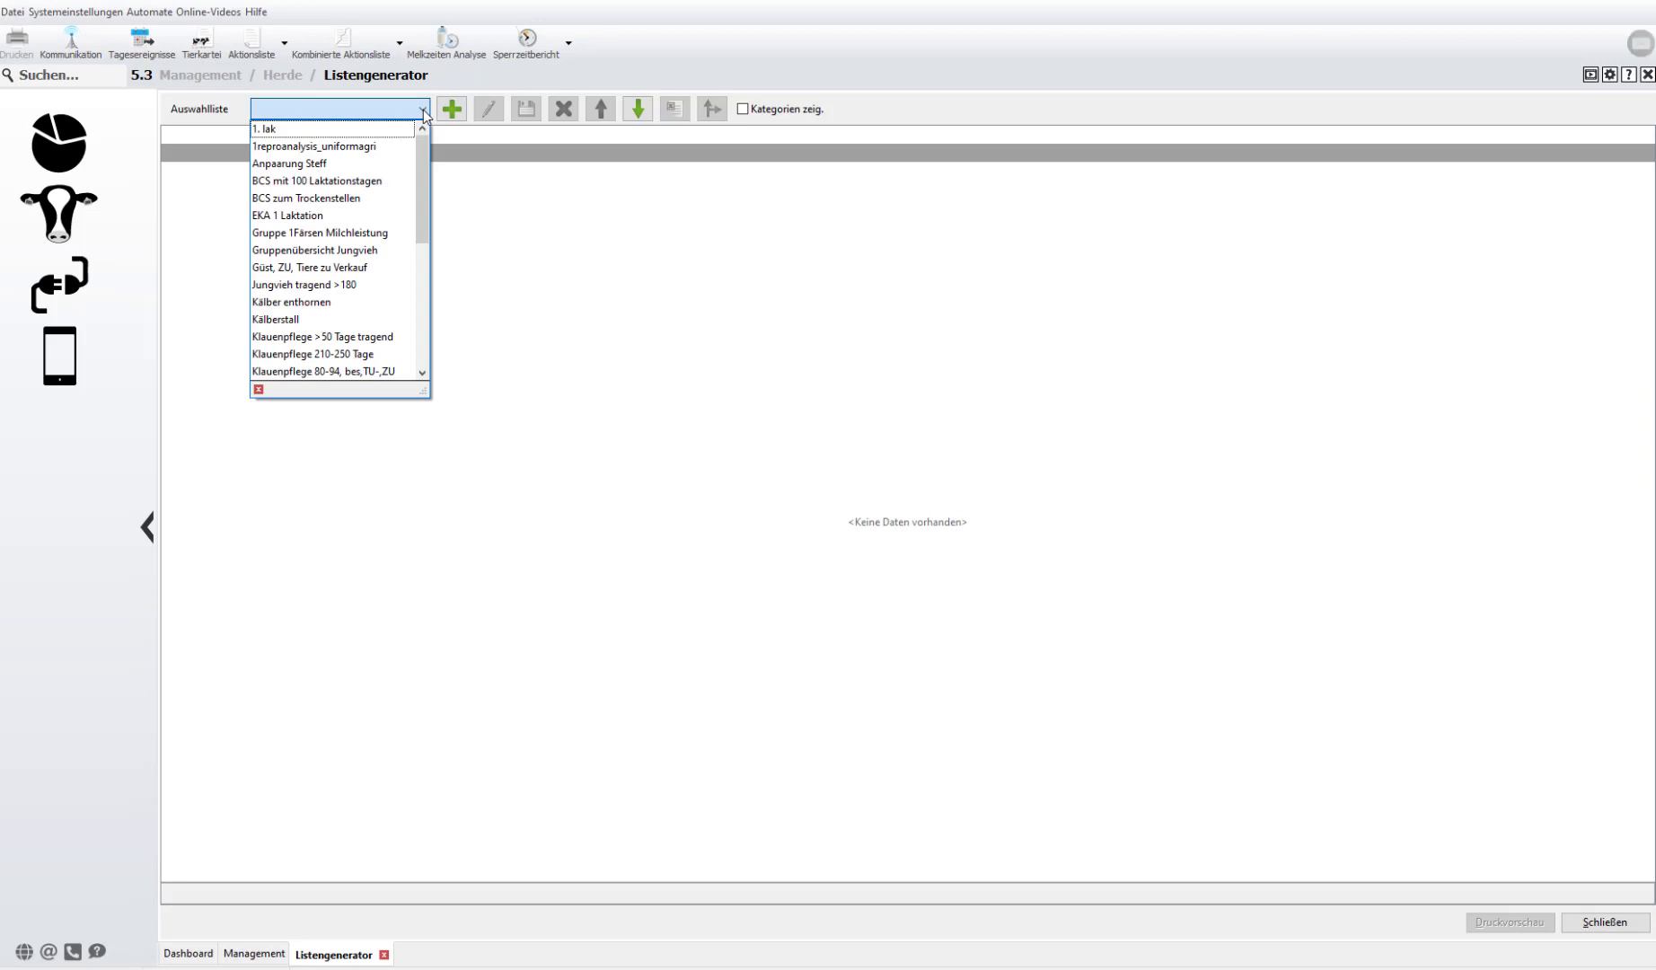
pyautogui.click(423, 110)
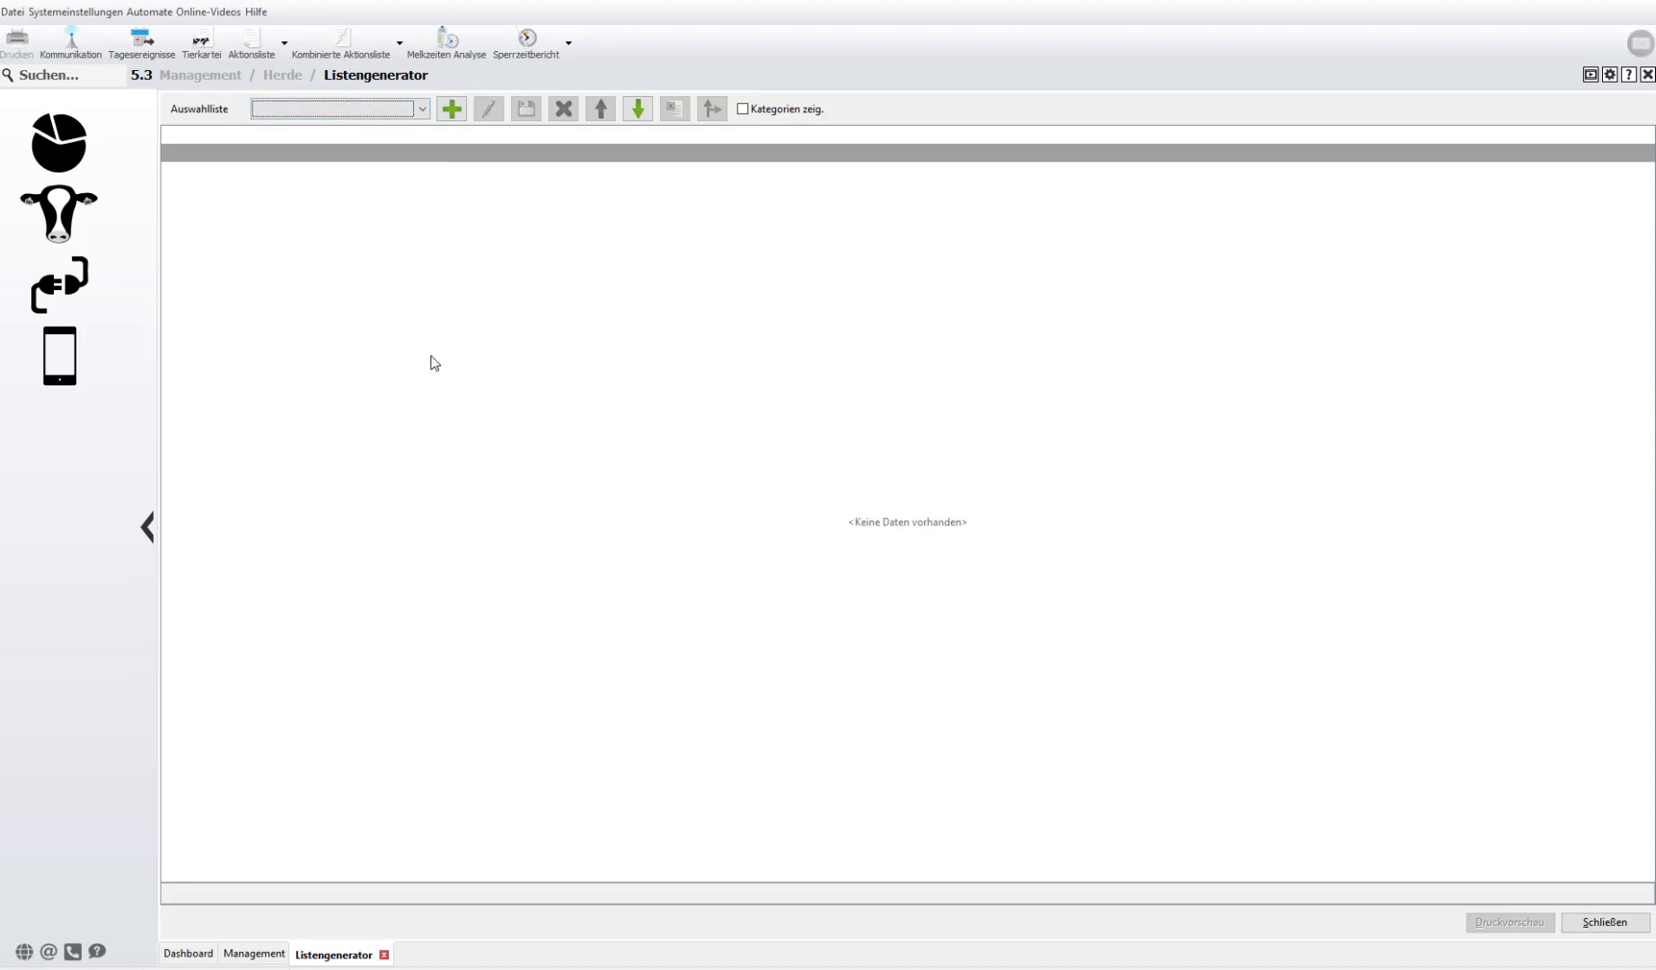
pyautogui.click(452, 112)
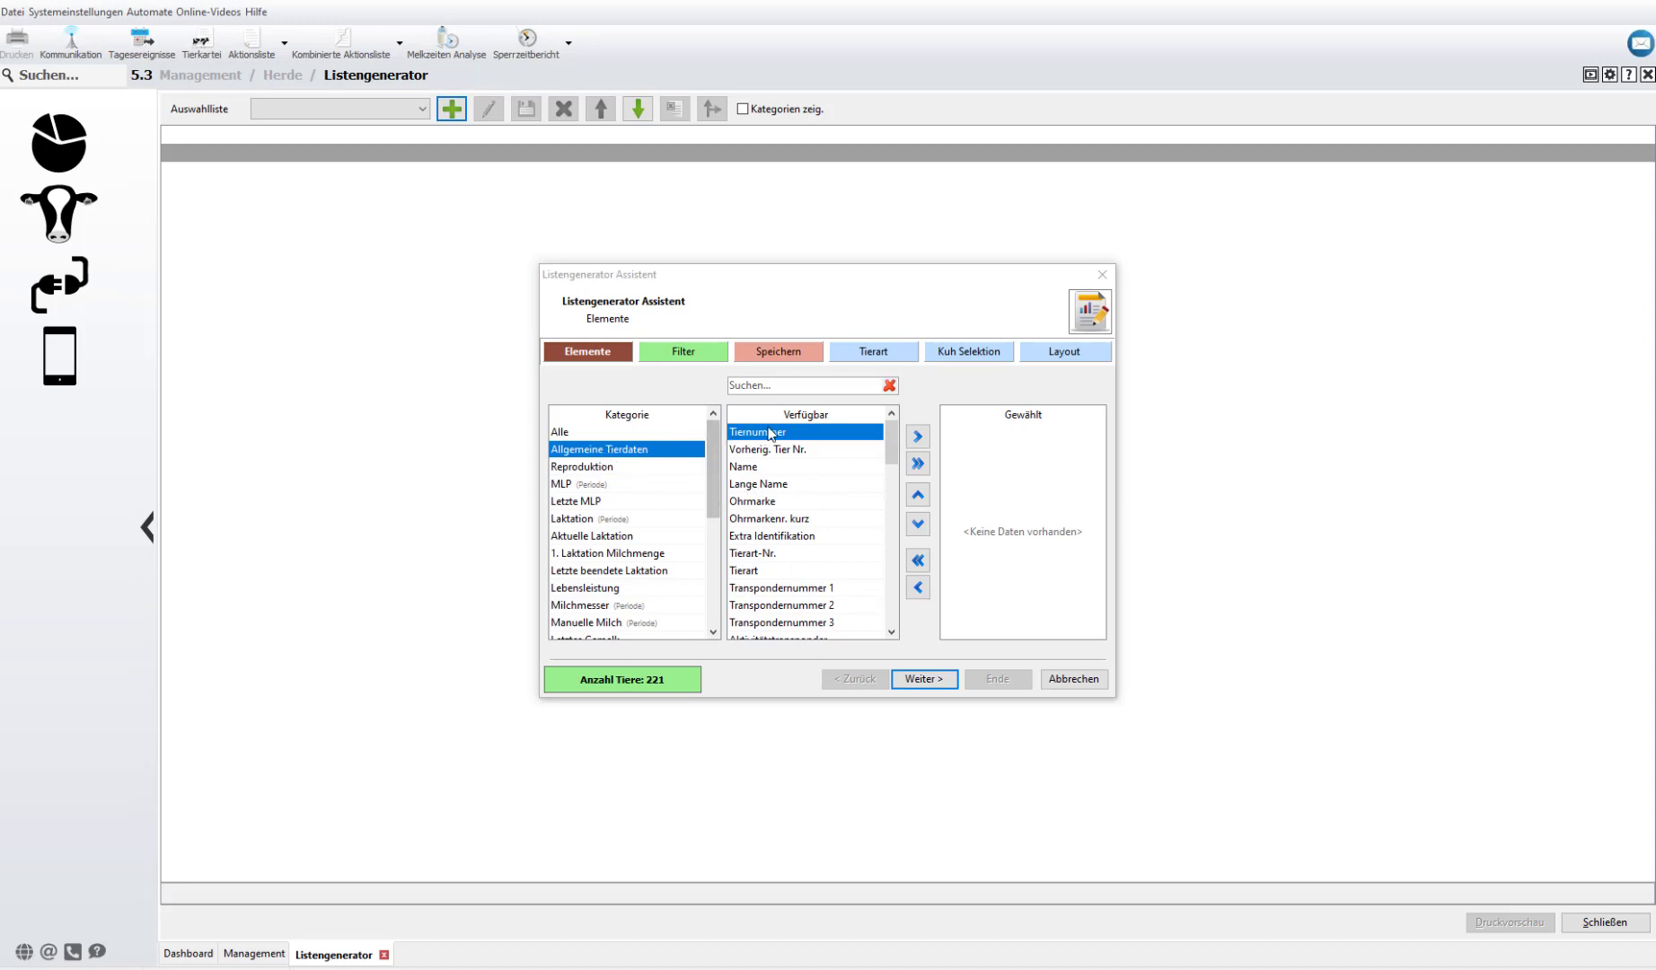
pyautogui.click(774, 436)
pyautogui.click(926, 437)
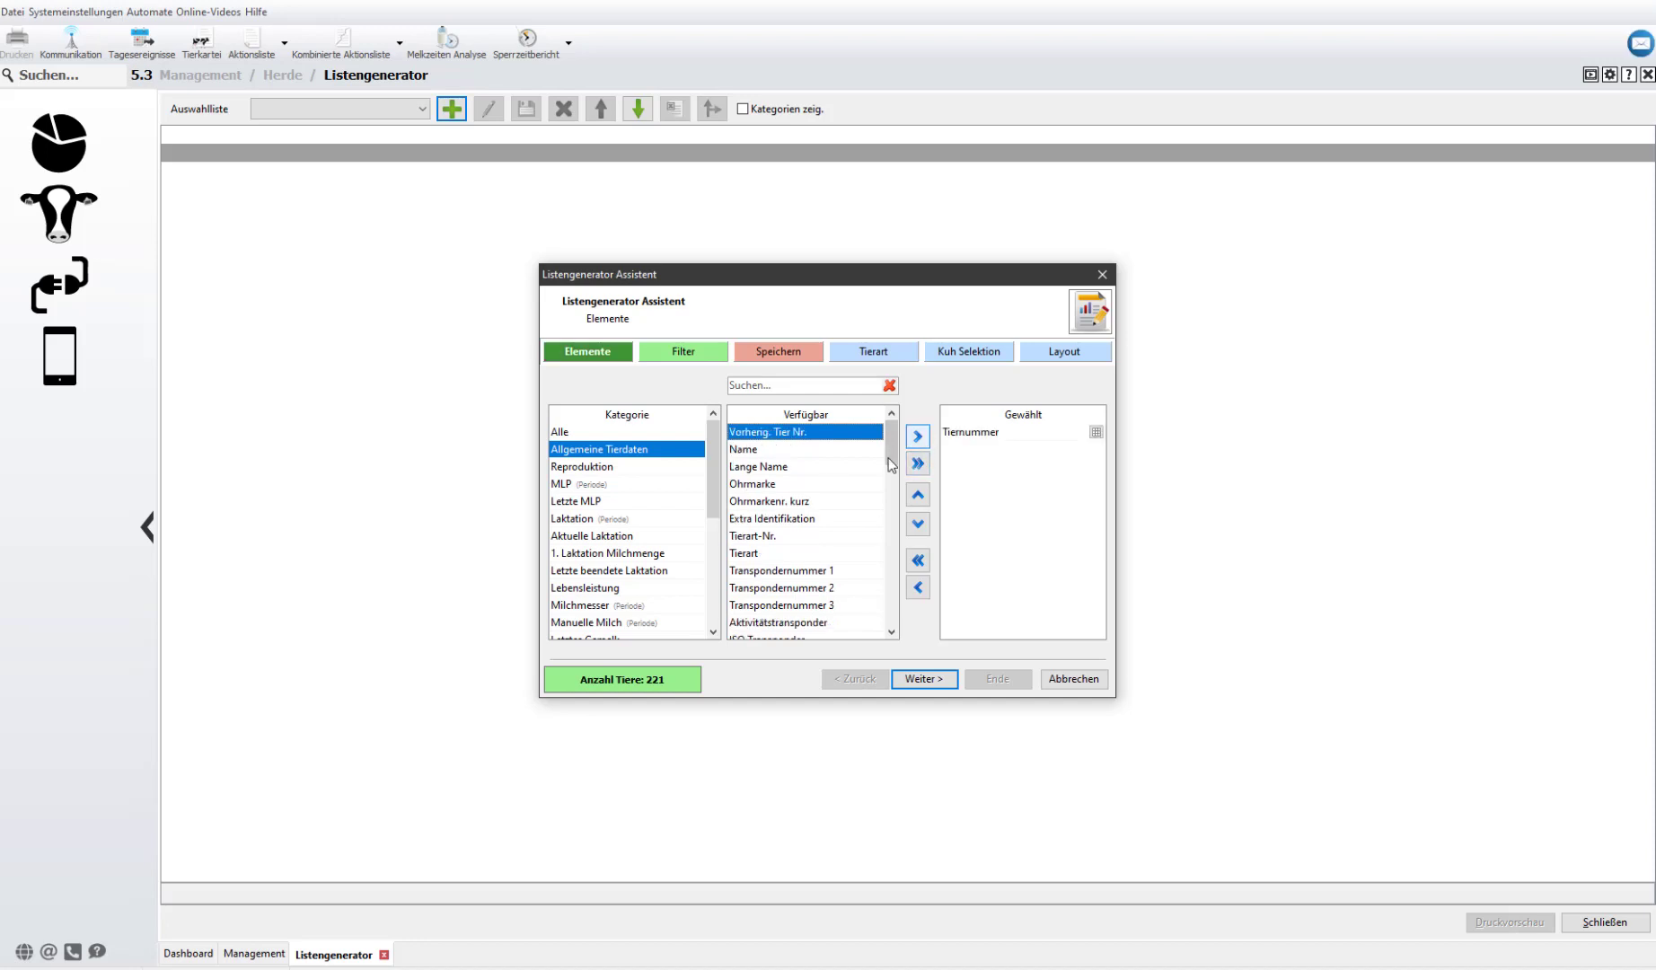
pyautogui.click(795, 485)
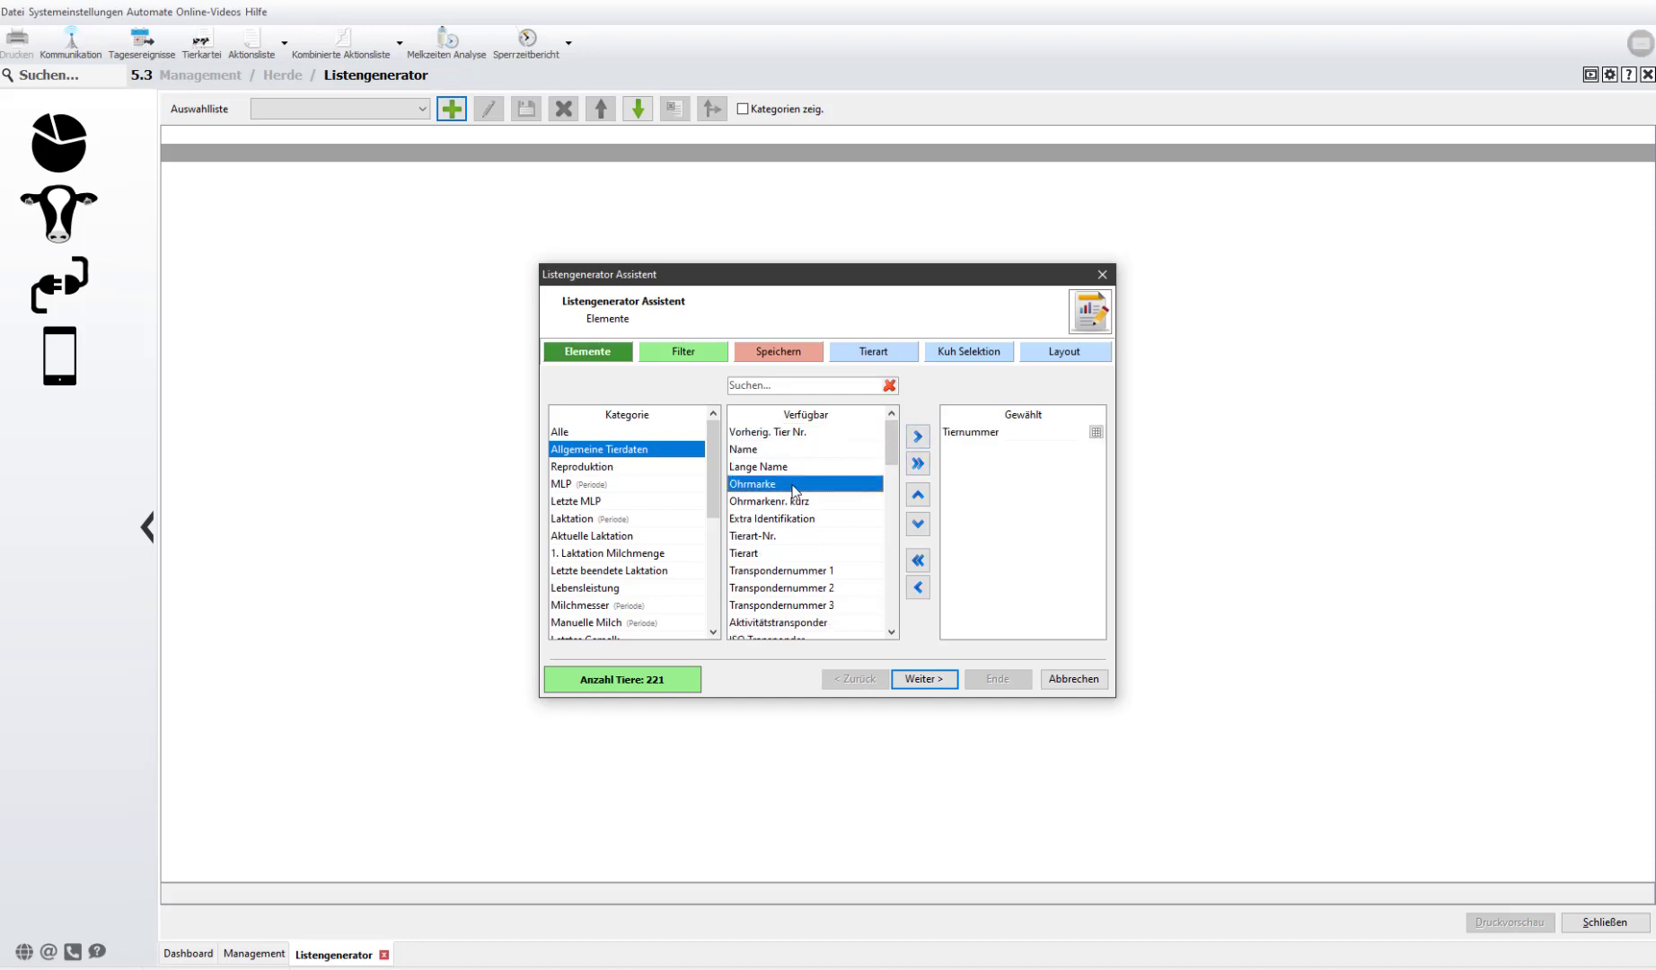
pyautogui.click(918, 440)
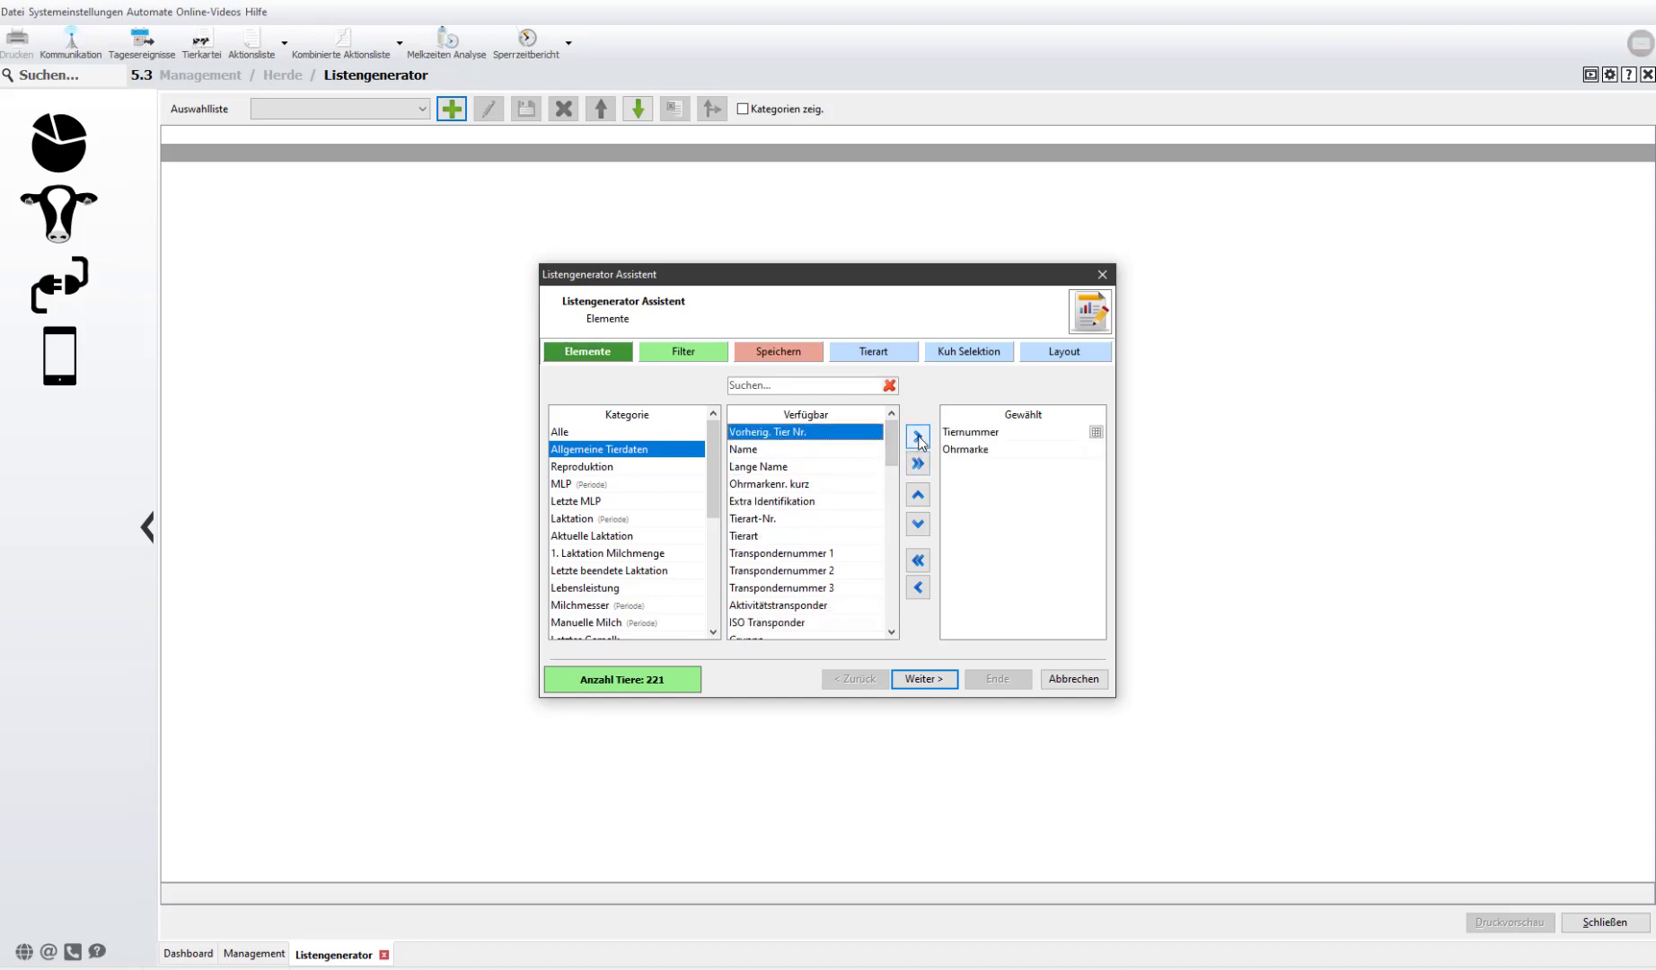
# - Add Letztes Abkalbedatum, Aktuelle Laktationsnr., Lakt.tage and Status from the Reproduktion category to the selected elements
pyautogui.click(611, 469)
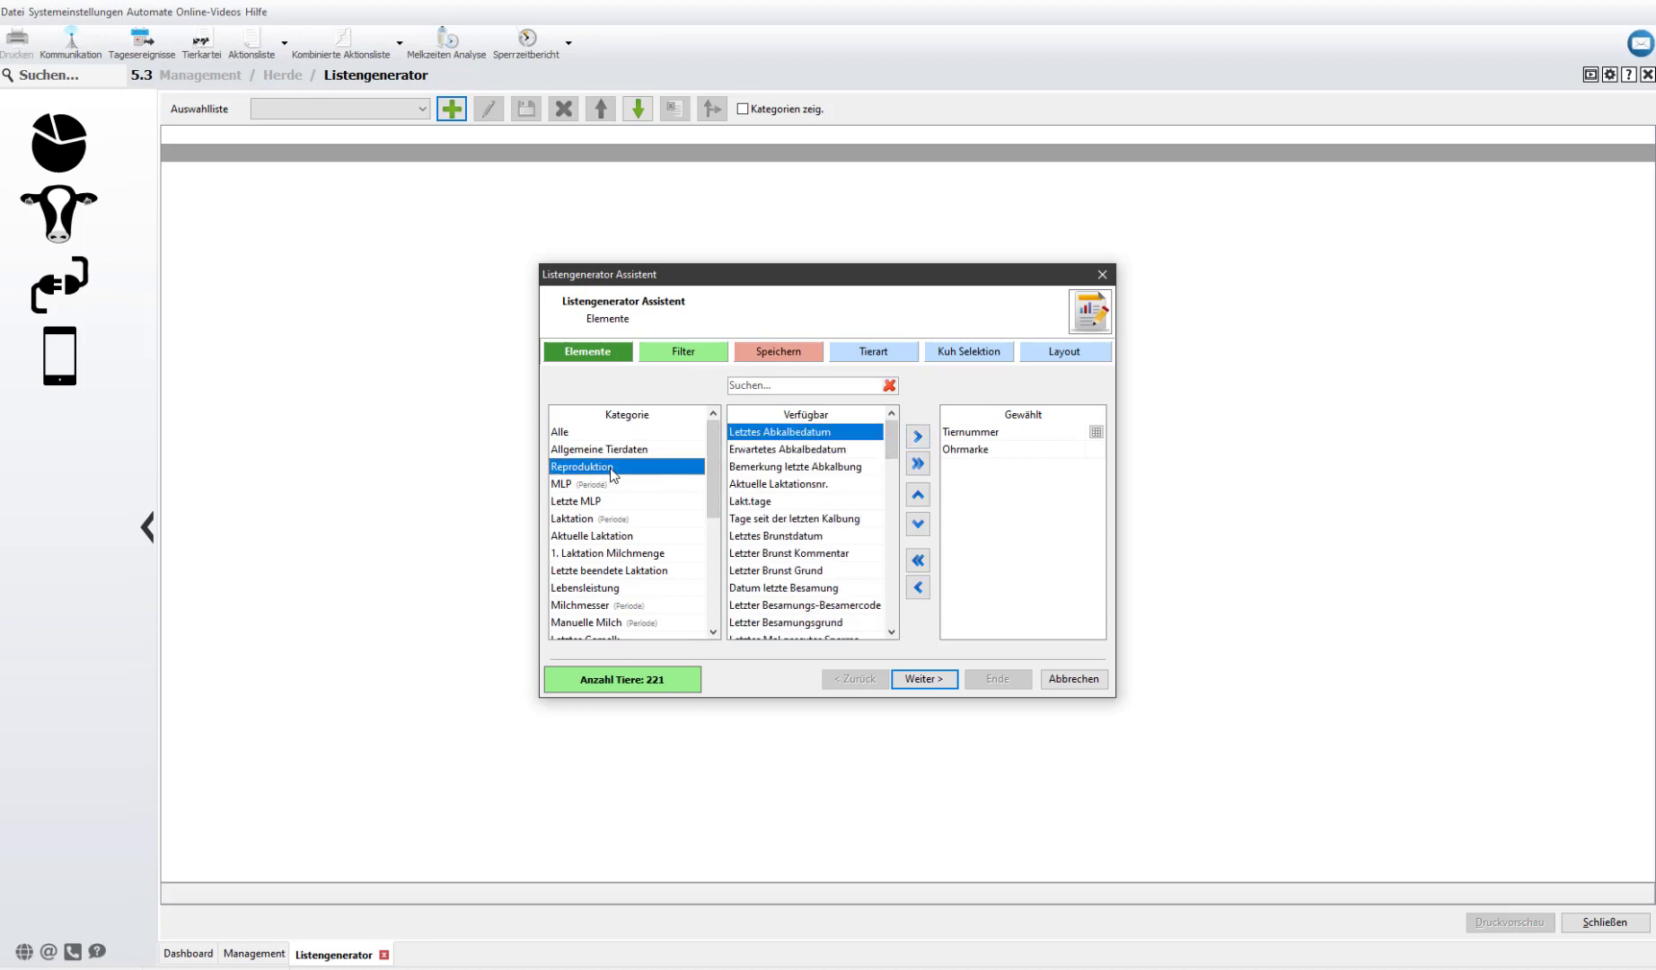
pyautogui.click(918, 438)
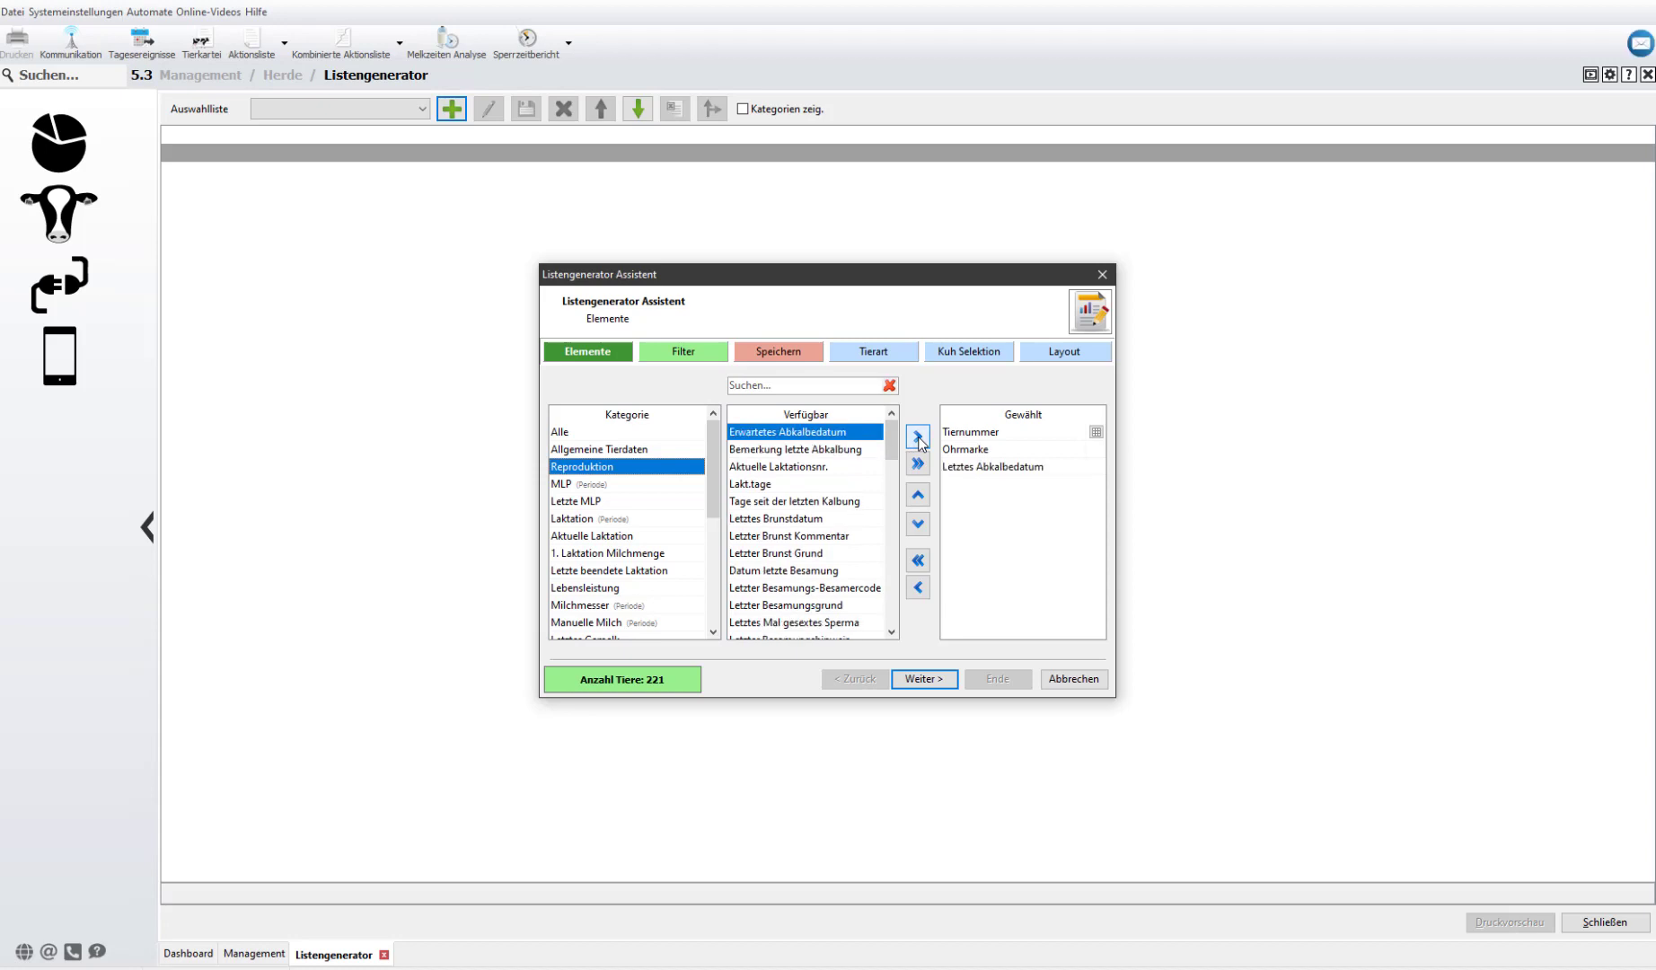
pyautogui.click(814, 469)
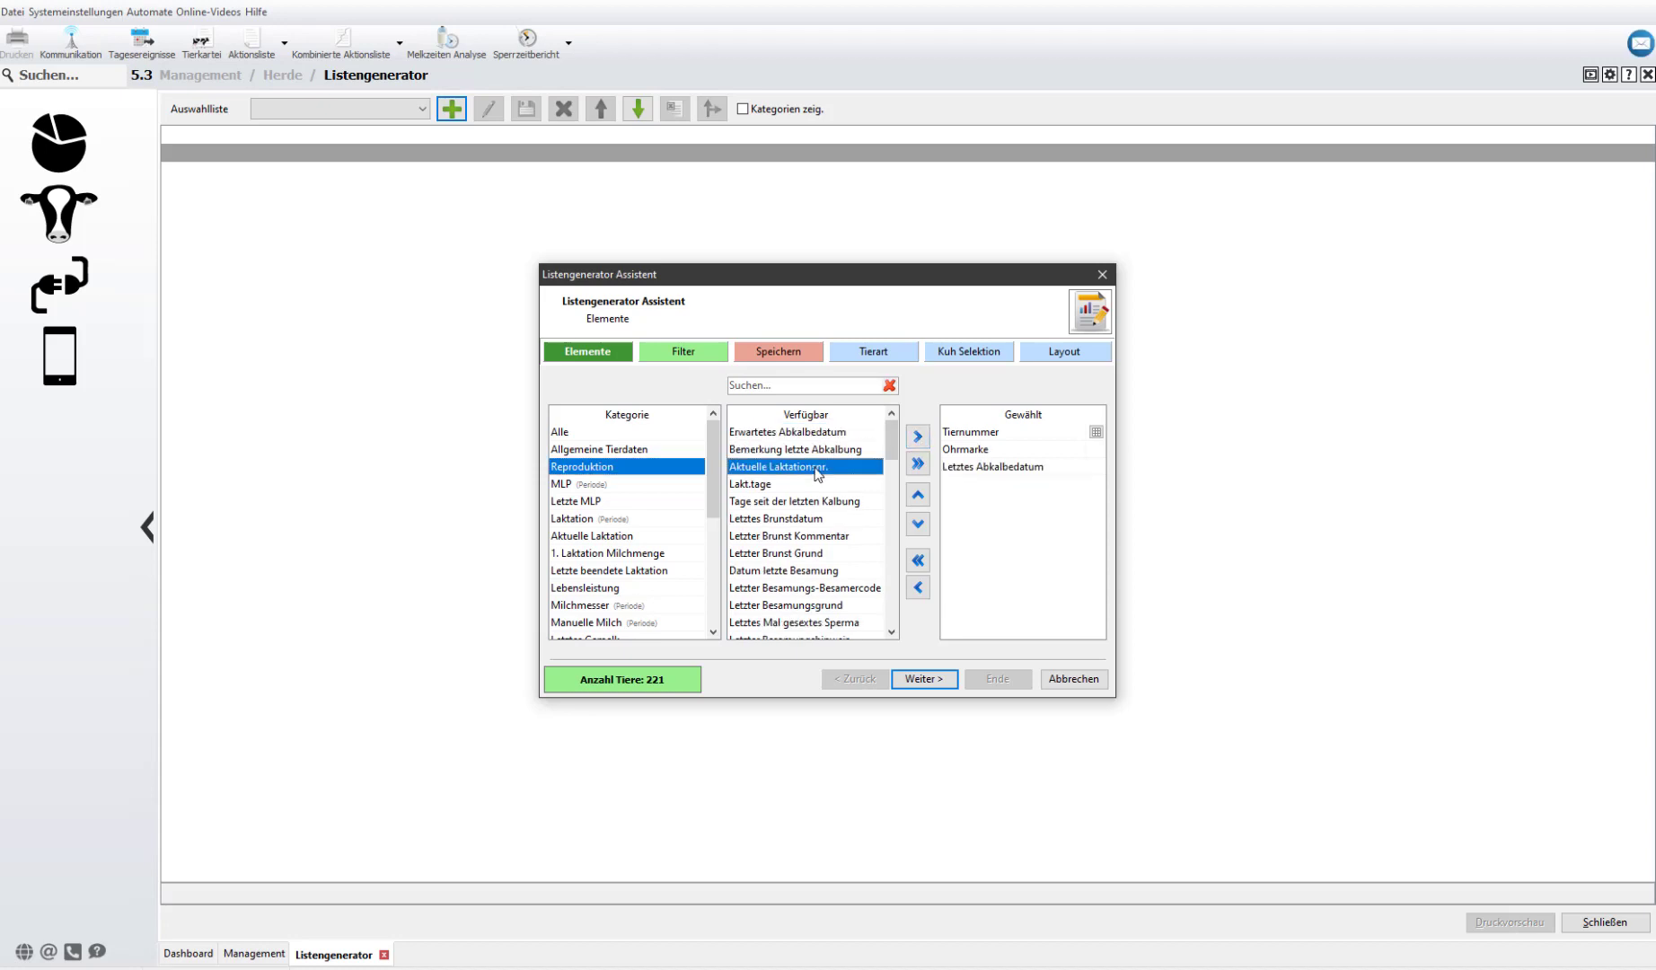
pyautogui.click(918, 438)
pyautogui.click(808, 471)
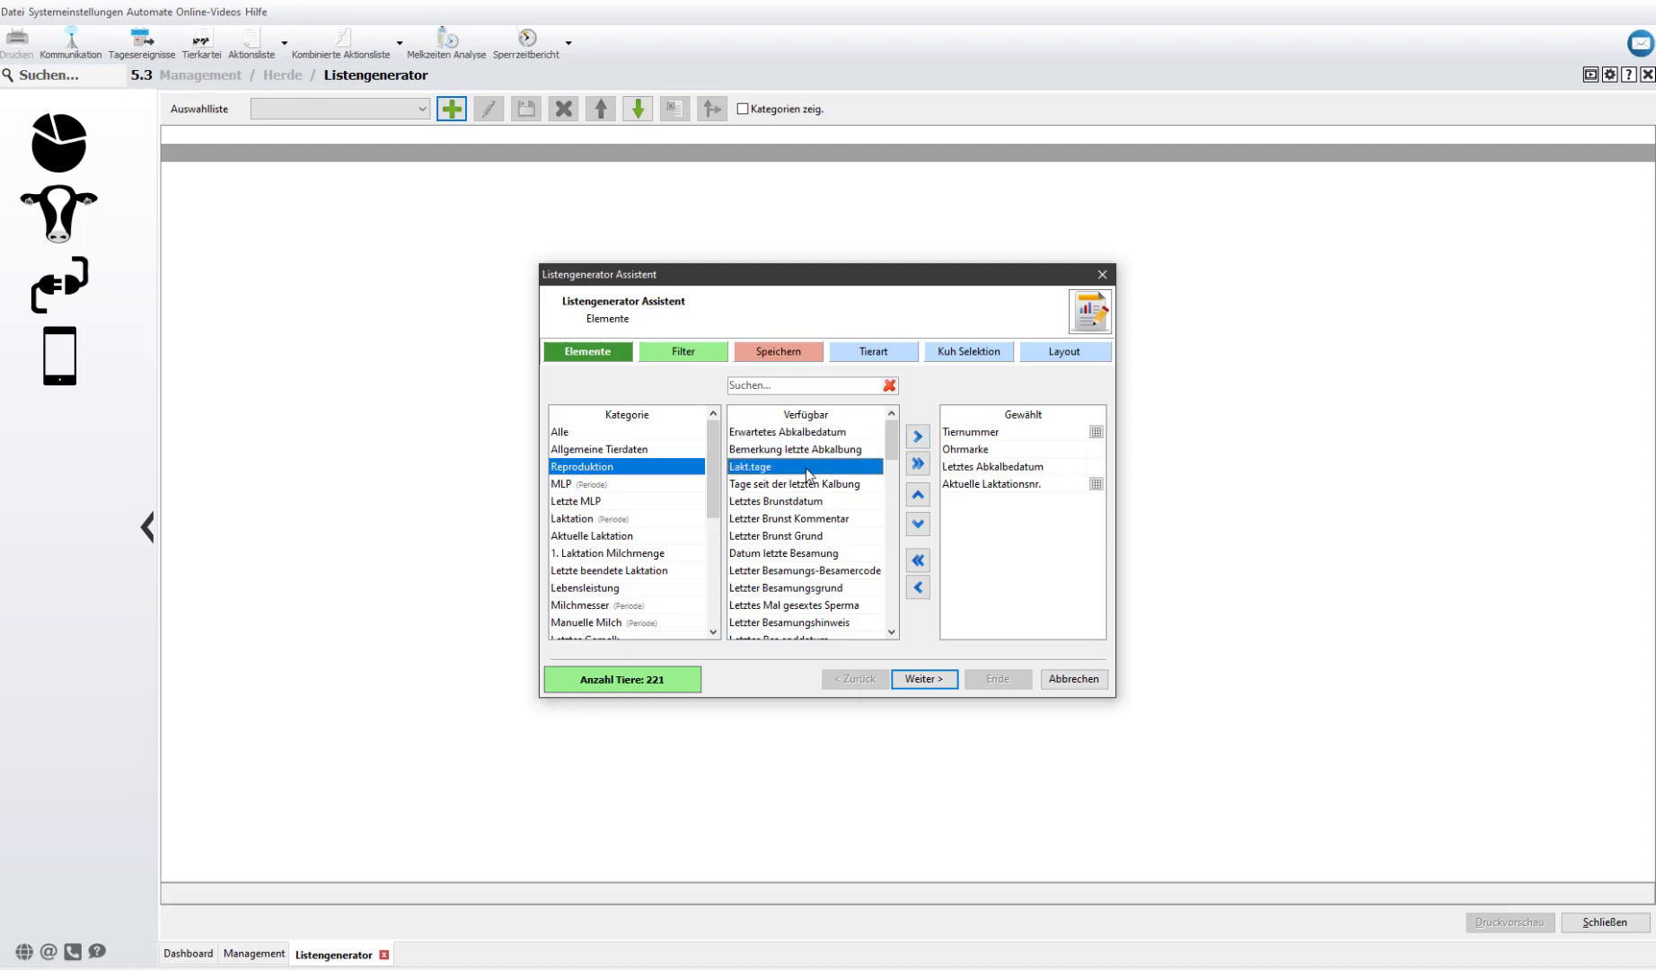
pyautogui.click(918, 439)
pyautogui.moveTo(891, 441); pyautogui.dragTo(885, 508)
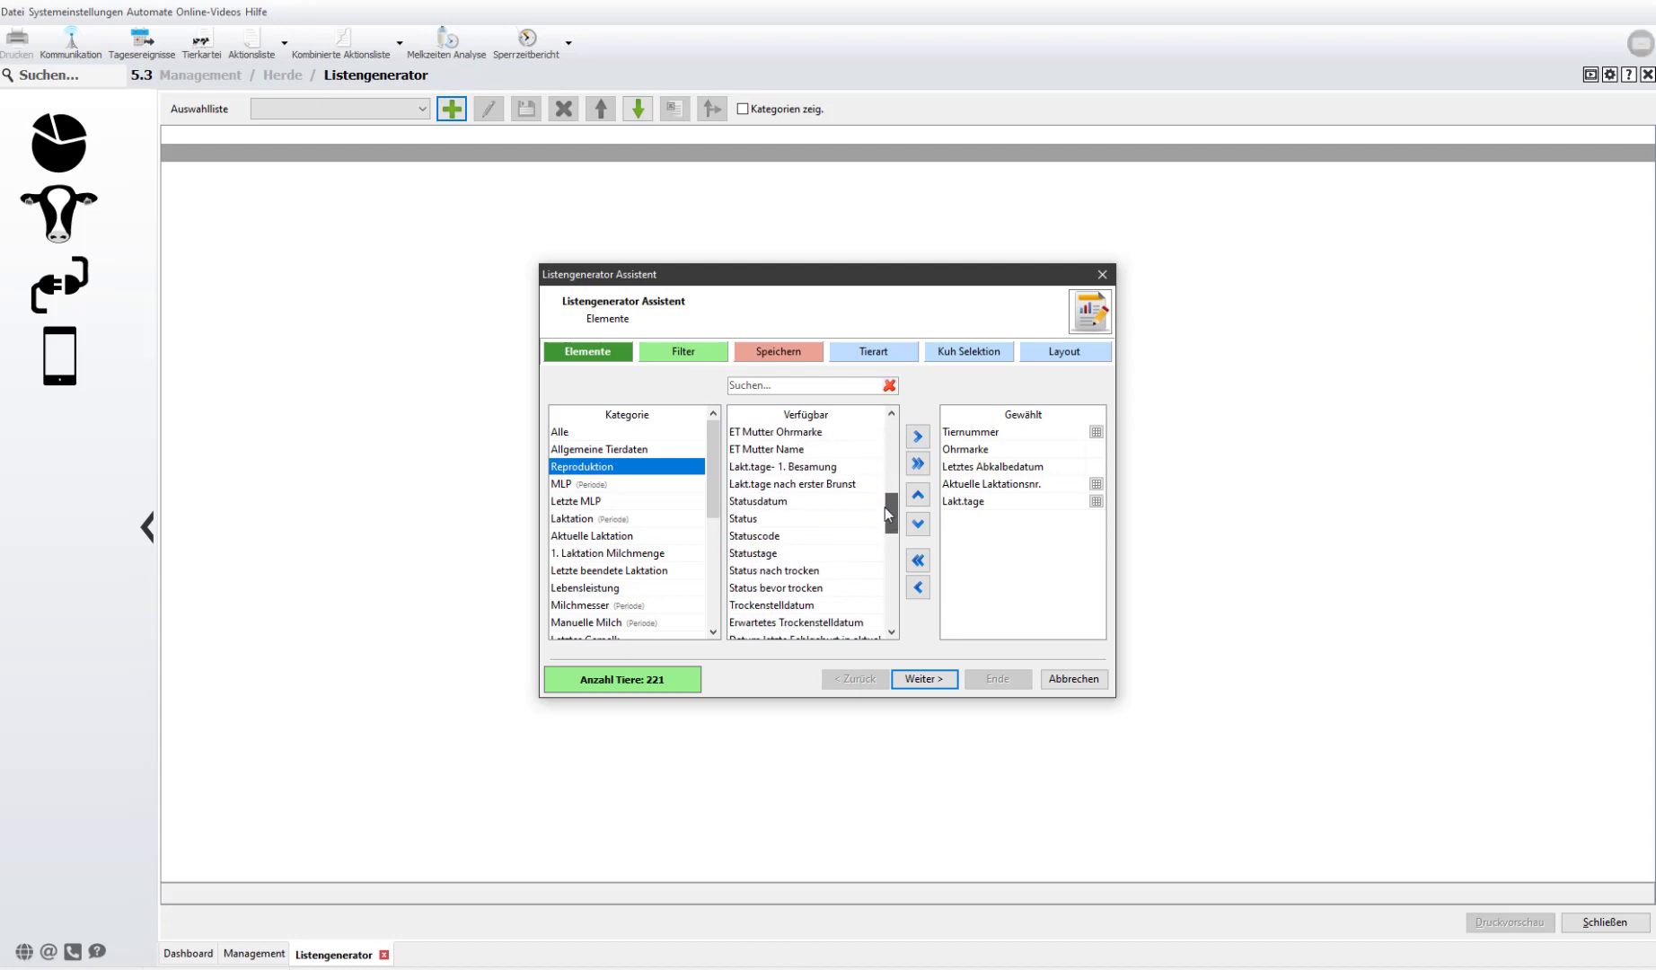
pyautogui.click(791, 519)
pyautogui.click(918, 438)
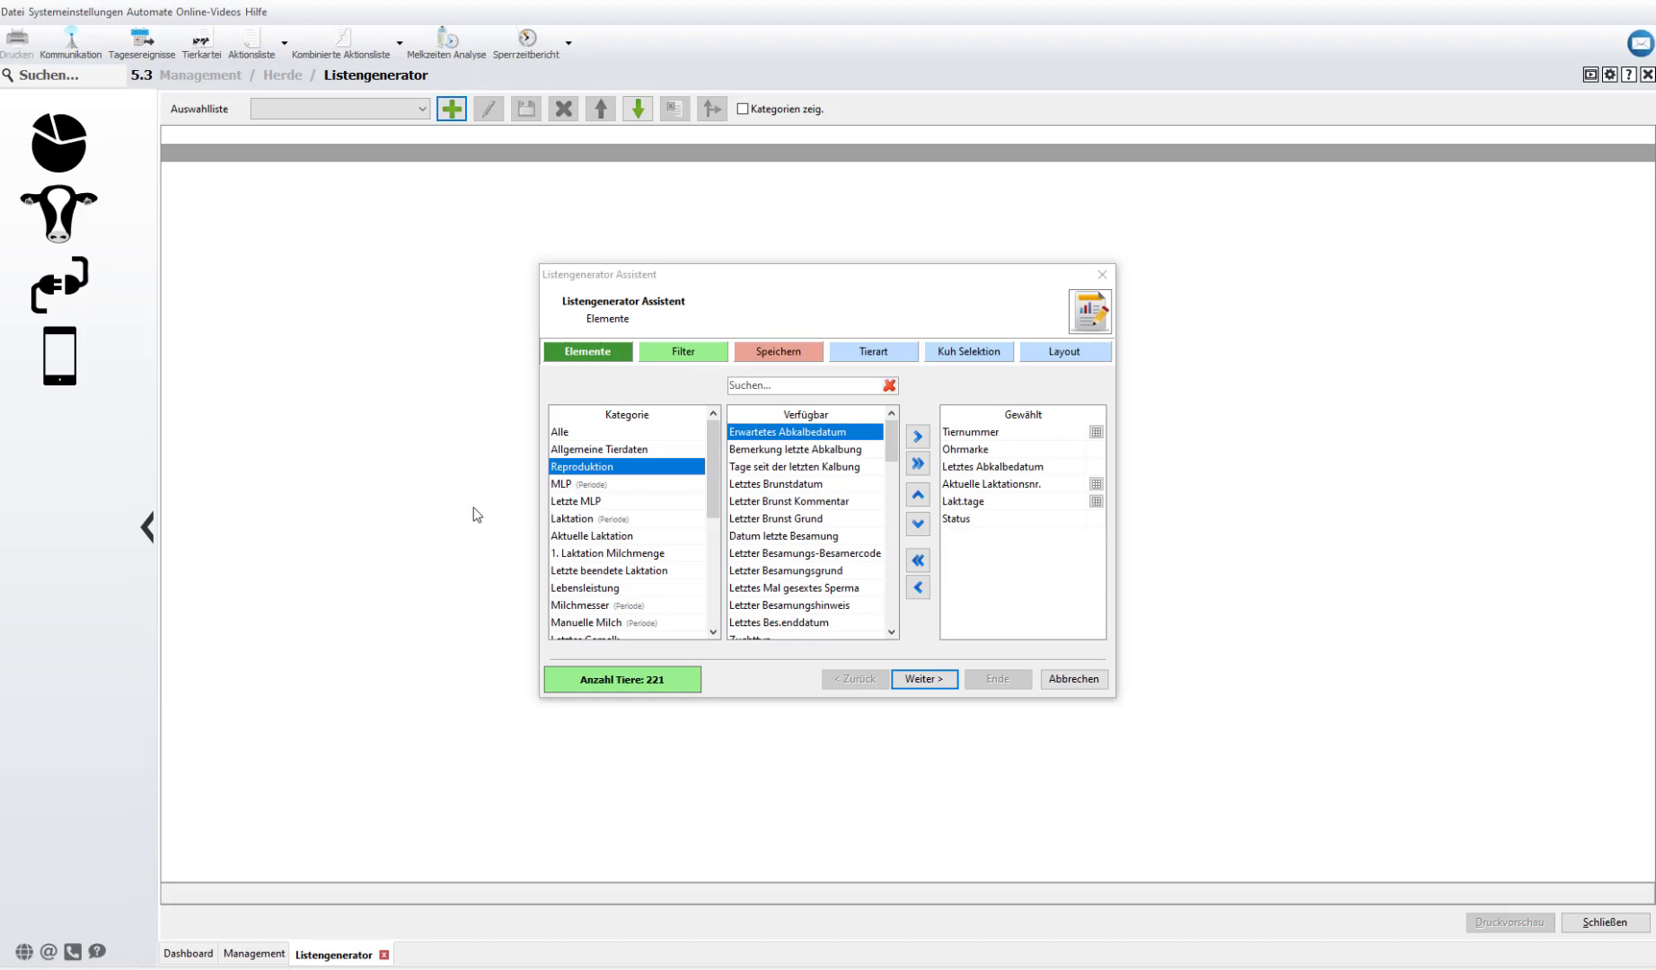
# - Add Kg Milch from Letzte MLP, and Krankheit with Krankheitsdatum from Krankheiten (Periode), to the selected elements
pyautogui.click(598, 502)
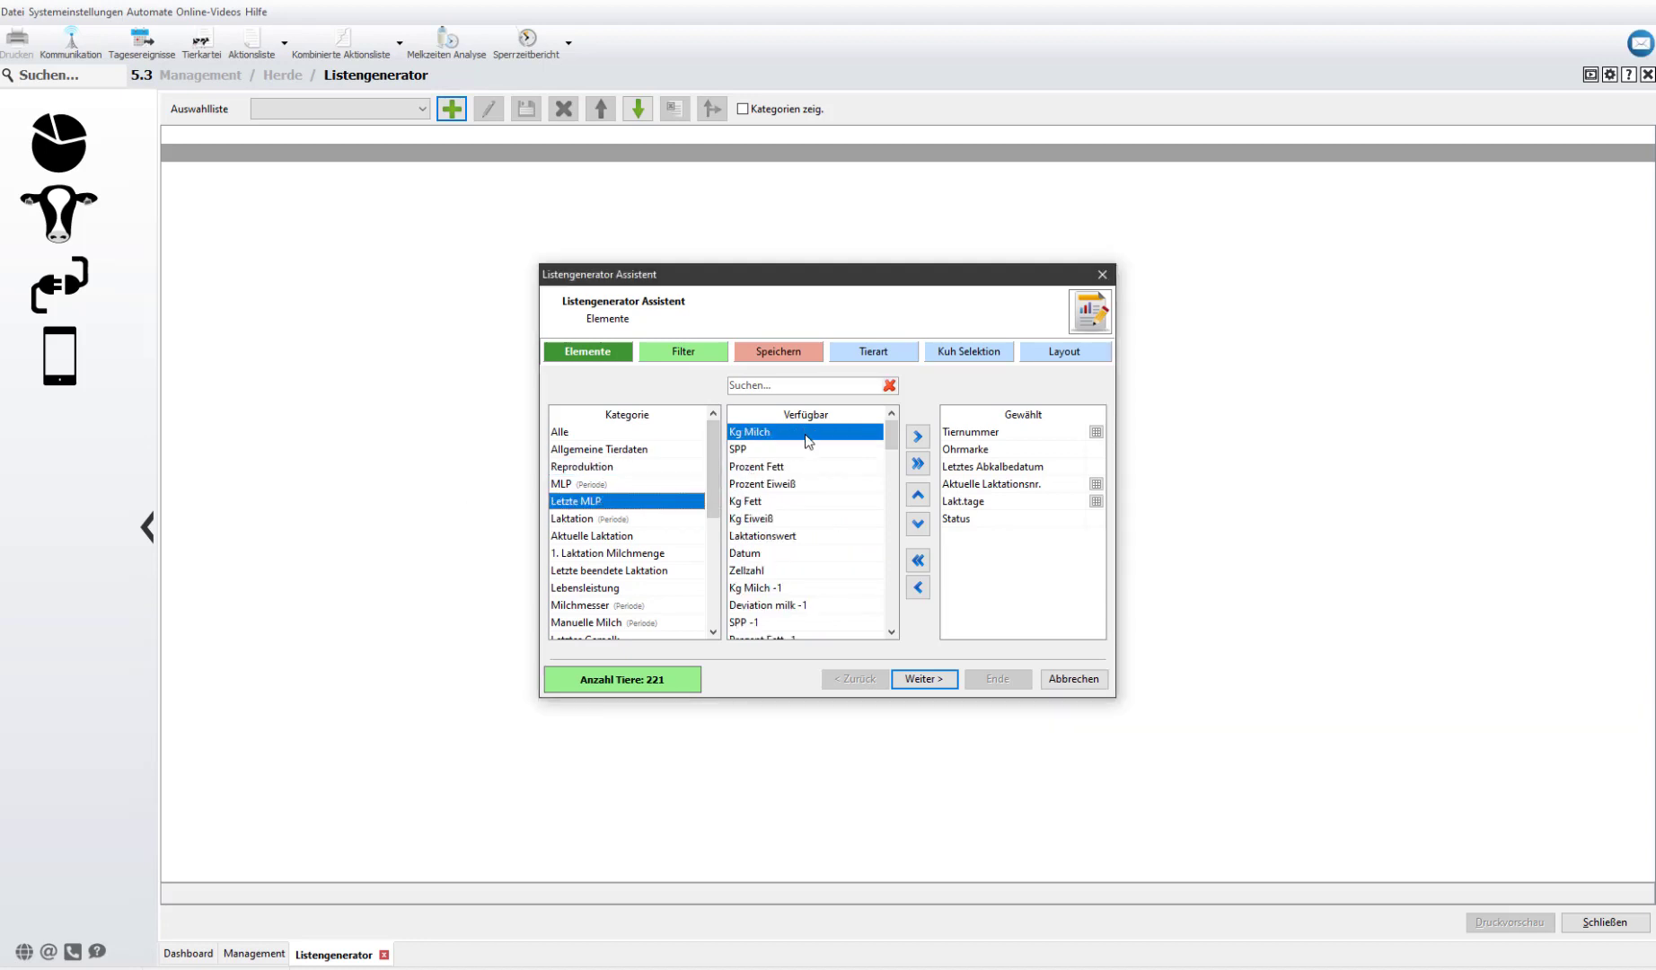
pyautogui.click(917, 437)
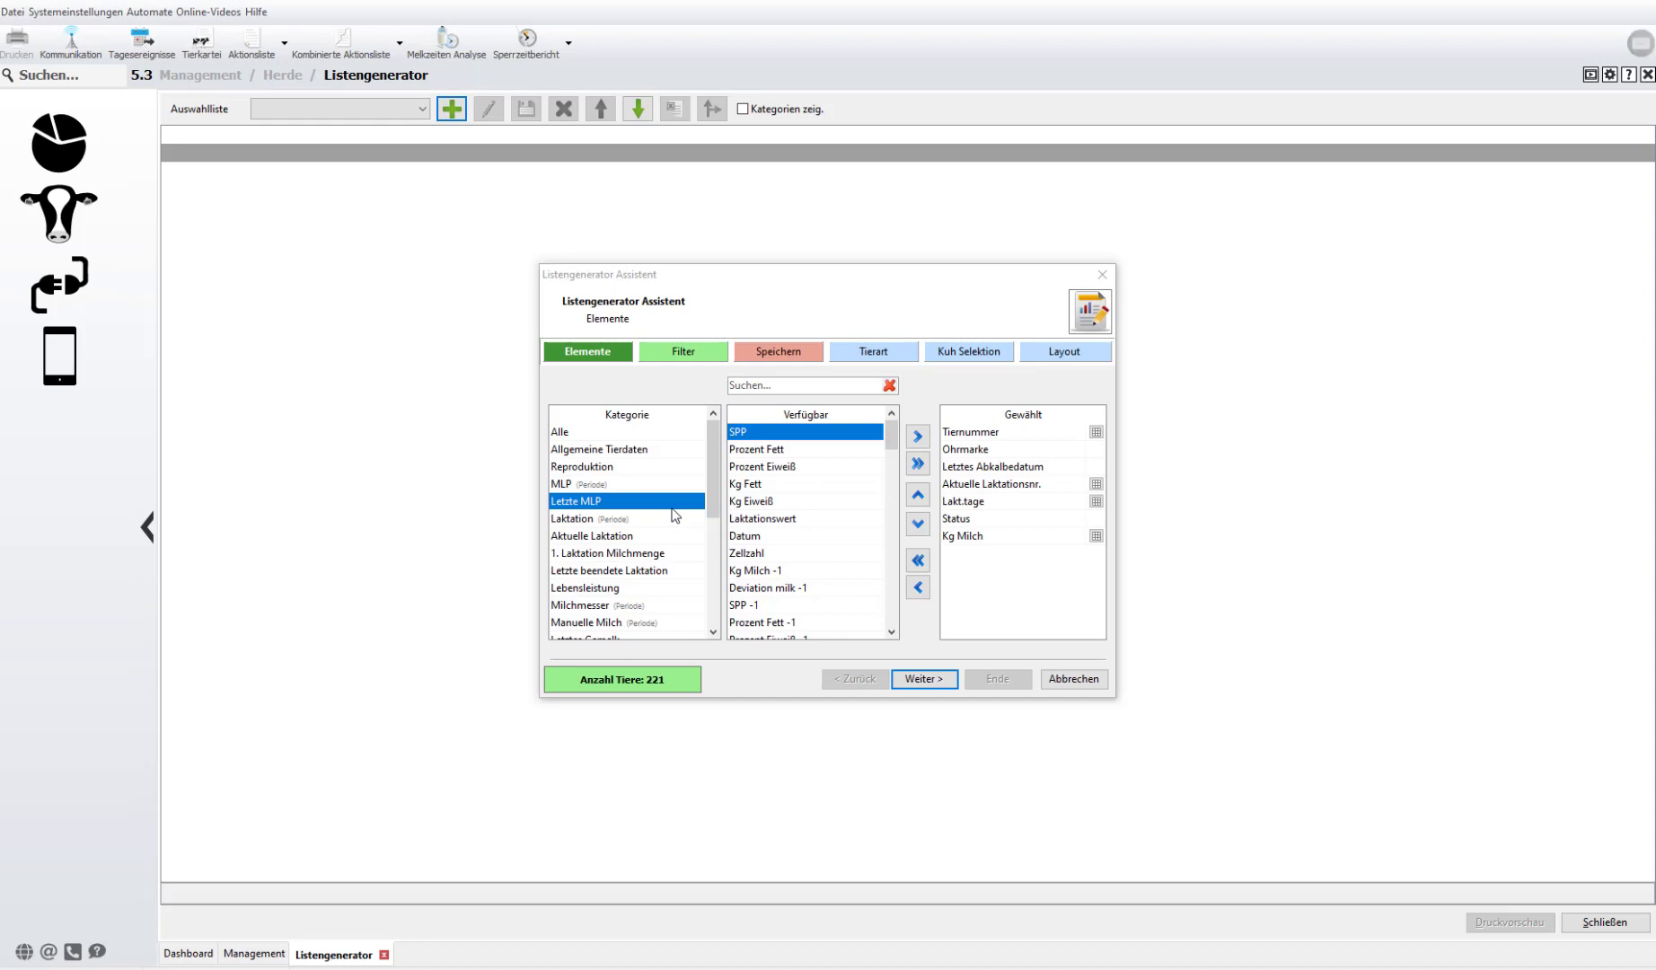
pyautogui.click(716, 461)
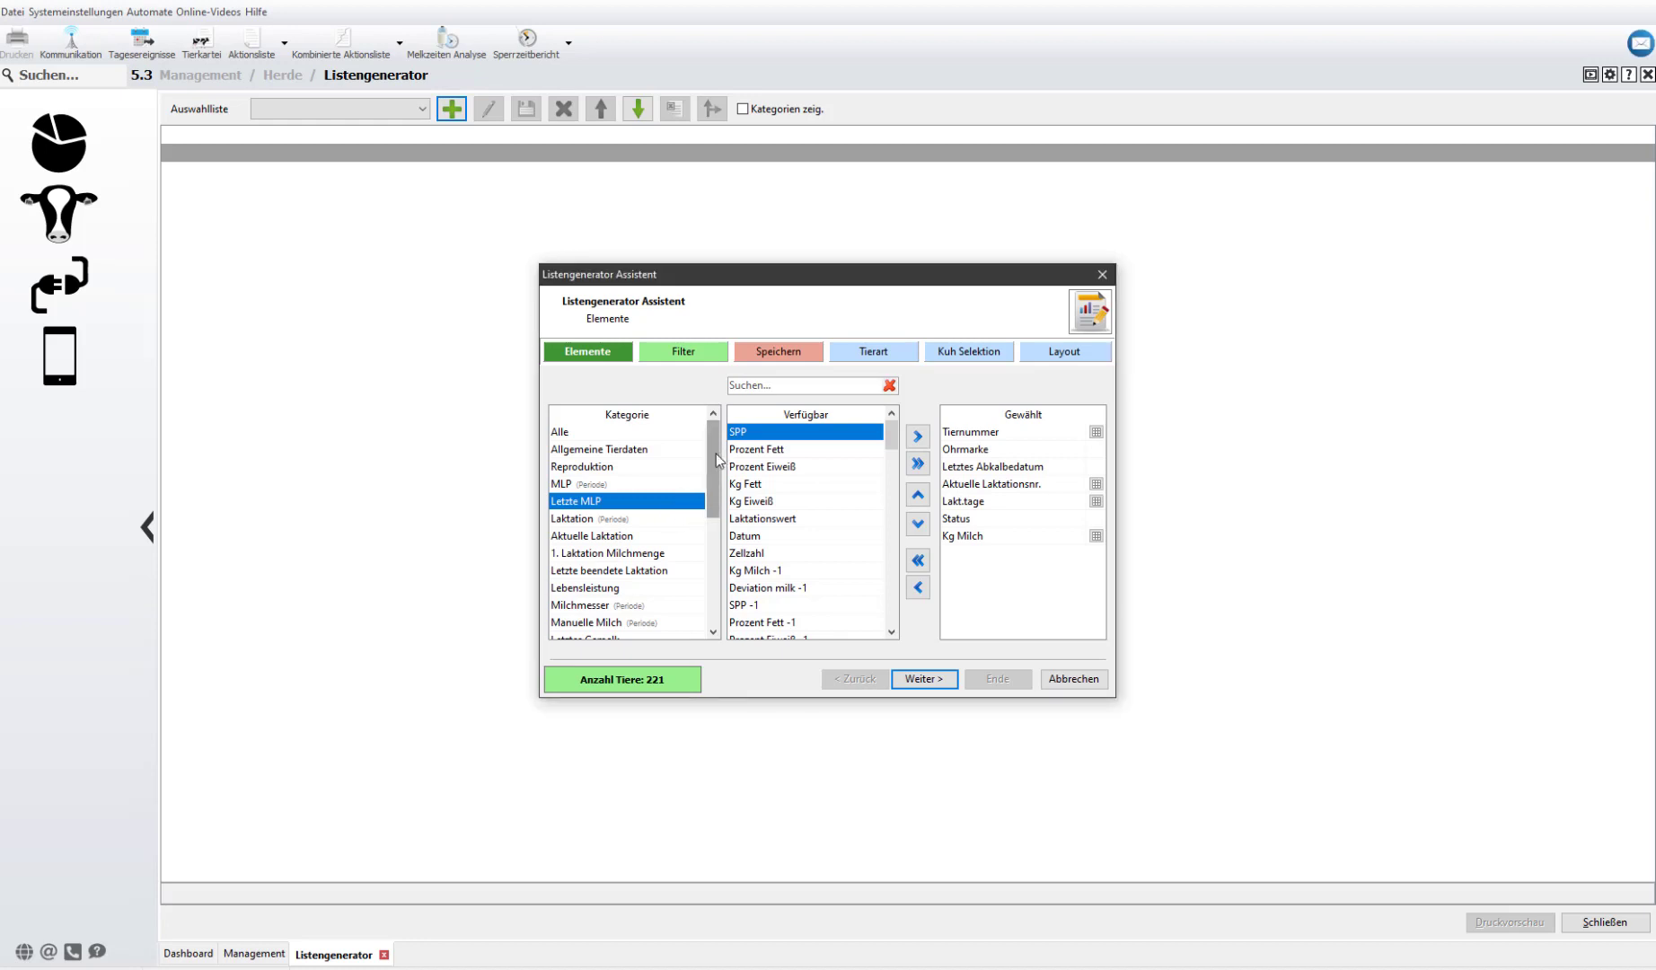
pyautogui.moveTo(716, 461); pyautogui.dragTo(716, 557)
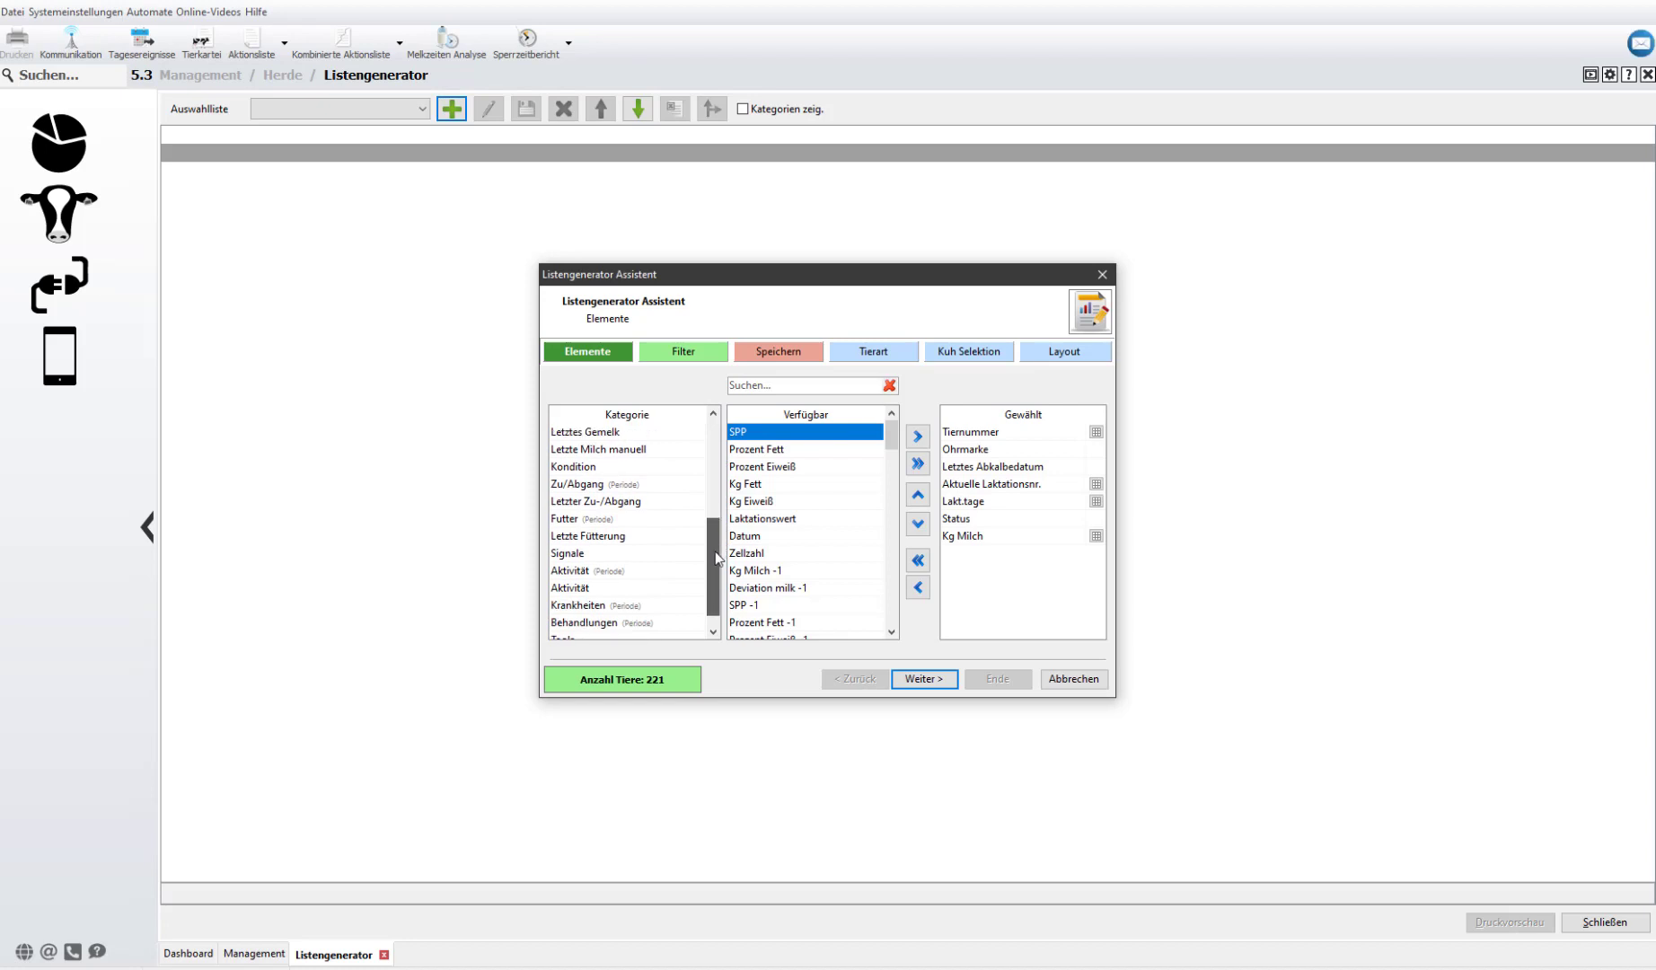
pyautogui.click(584, 608)
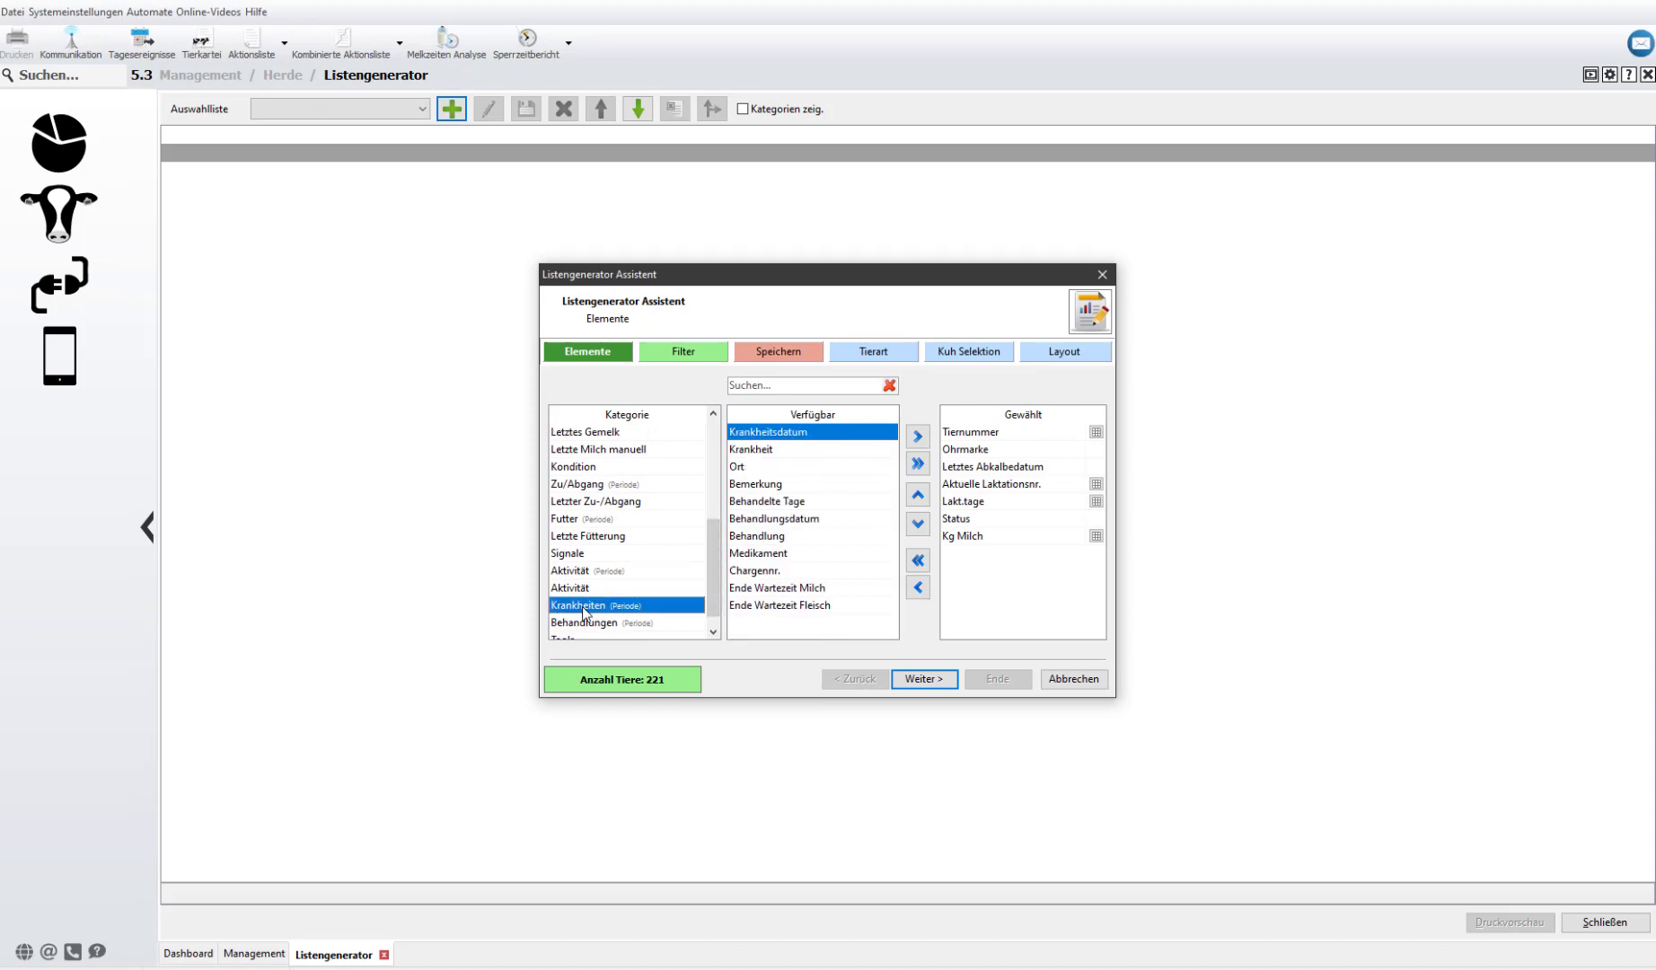
pyautogui.click(796, 451)
pyautogui.click(918, 441)
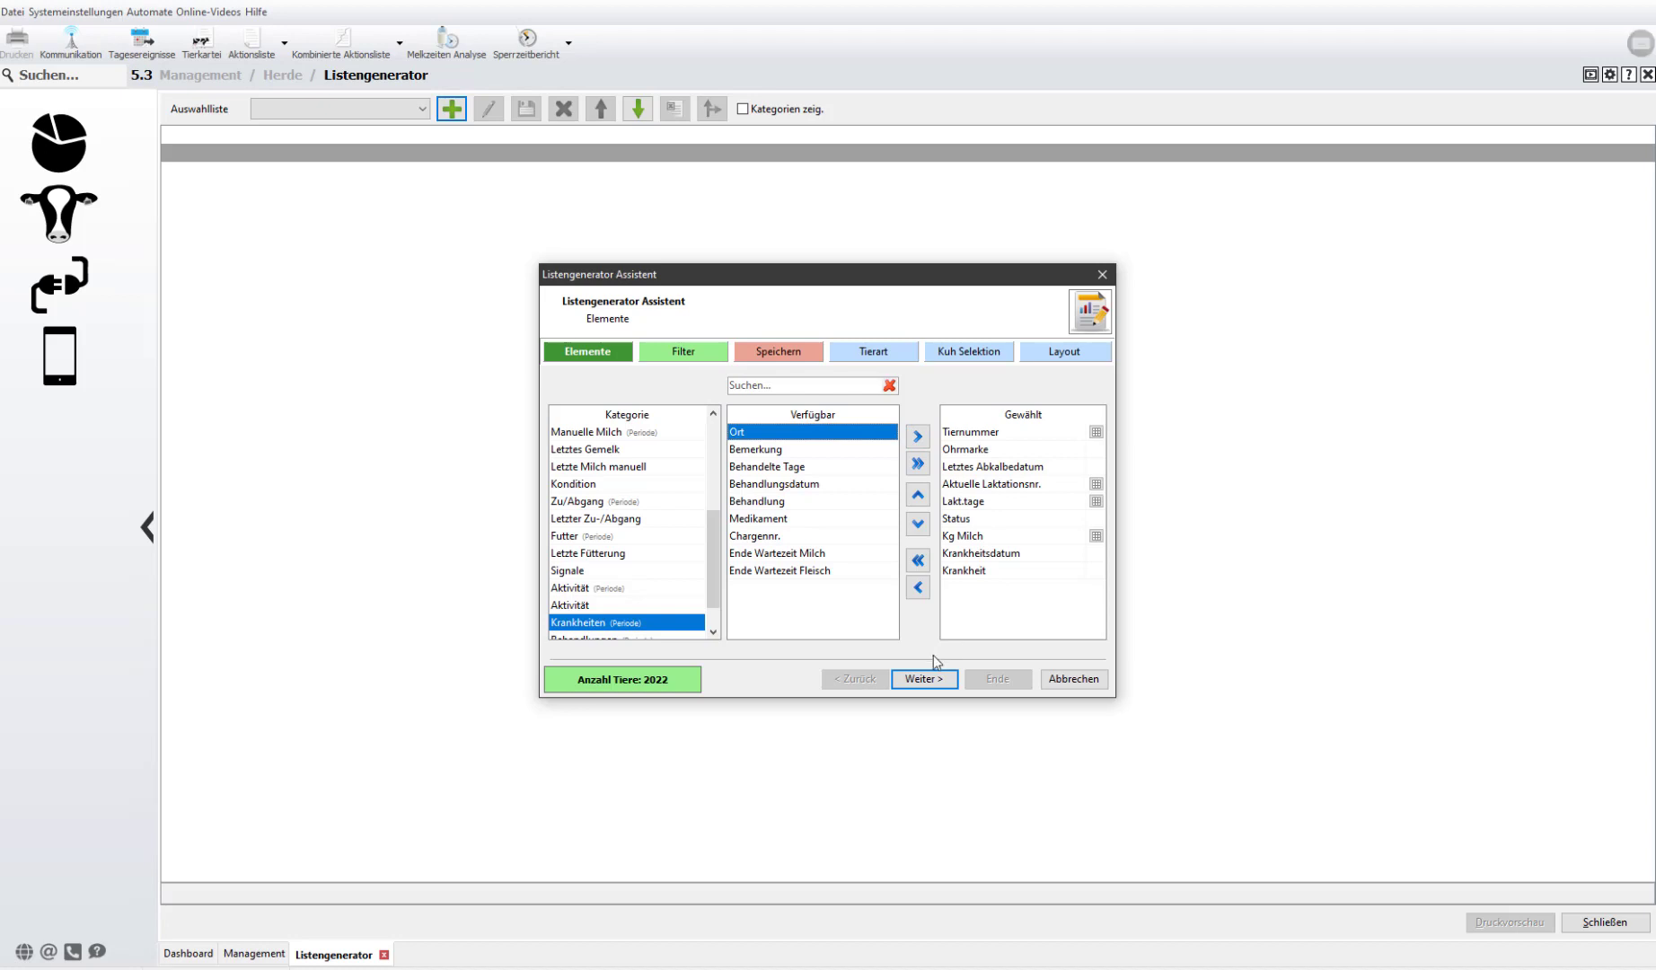
# - Go on to the filter stage and add a filter on the element Krankheit from the Krankheiten (Periode) category
pyautogui.click(923, 680)
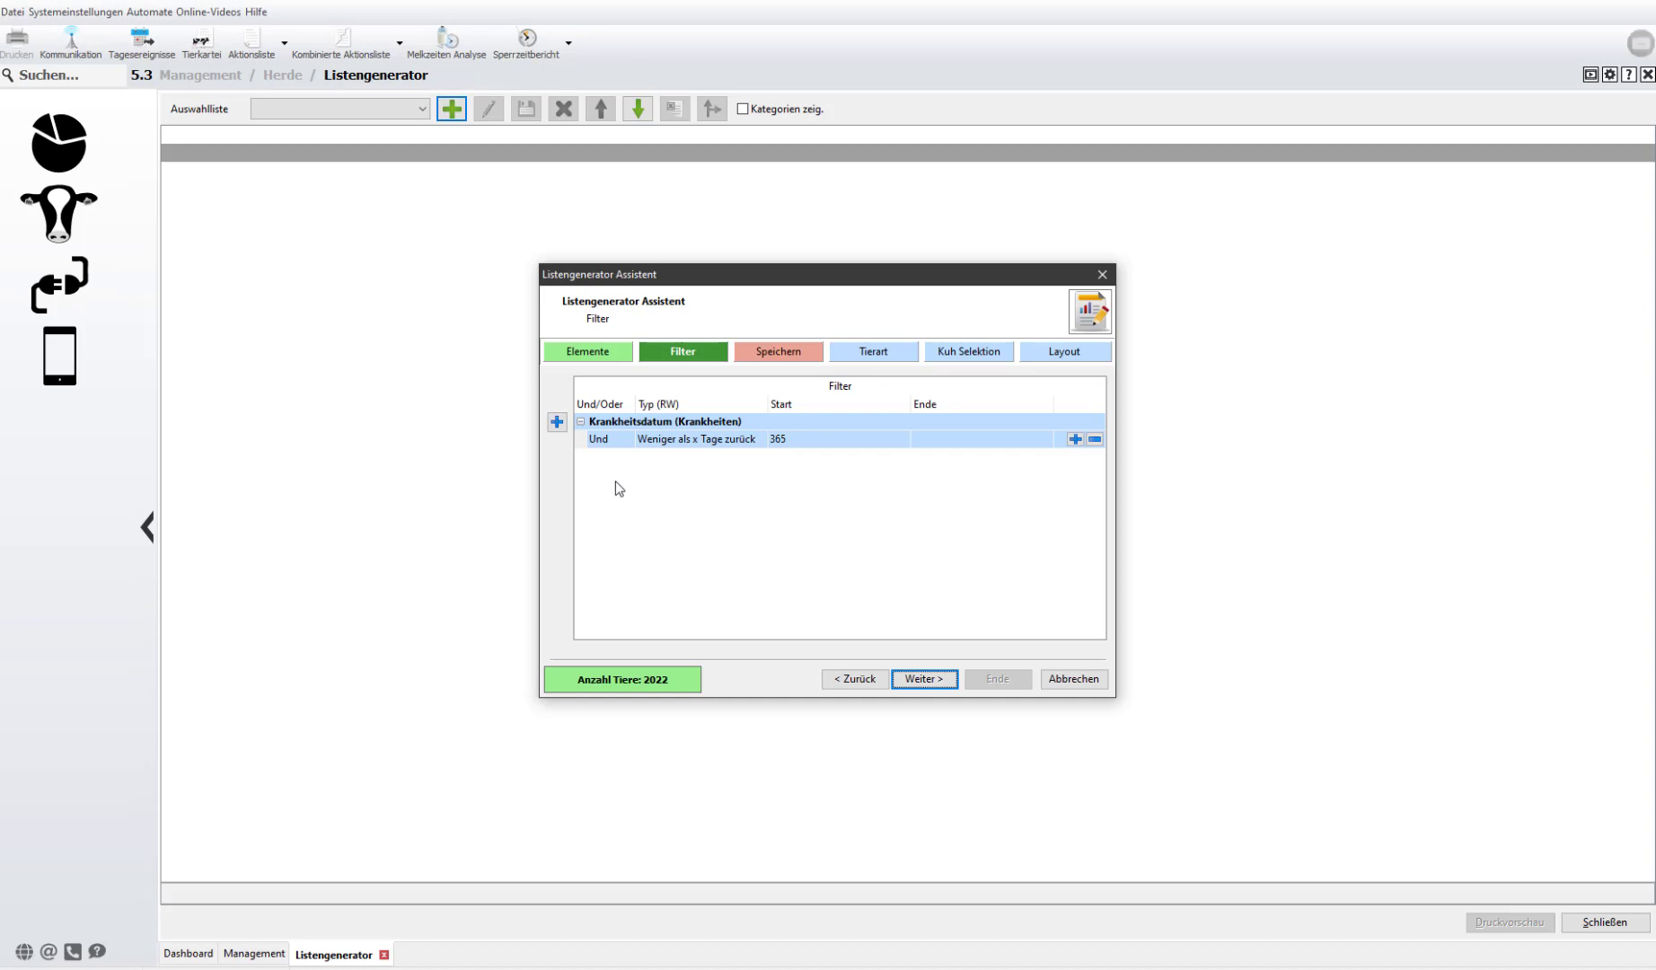
pyautogui.click(557, 422)
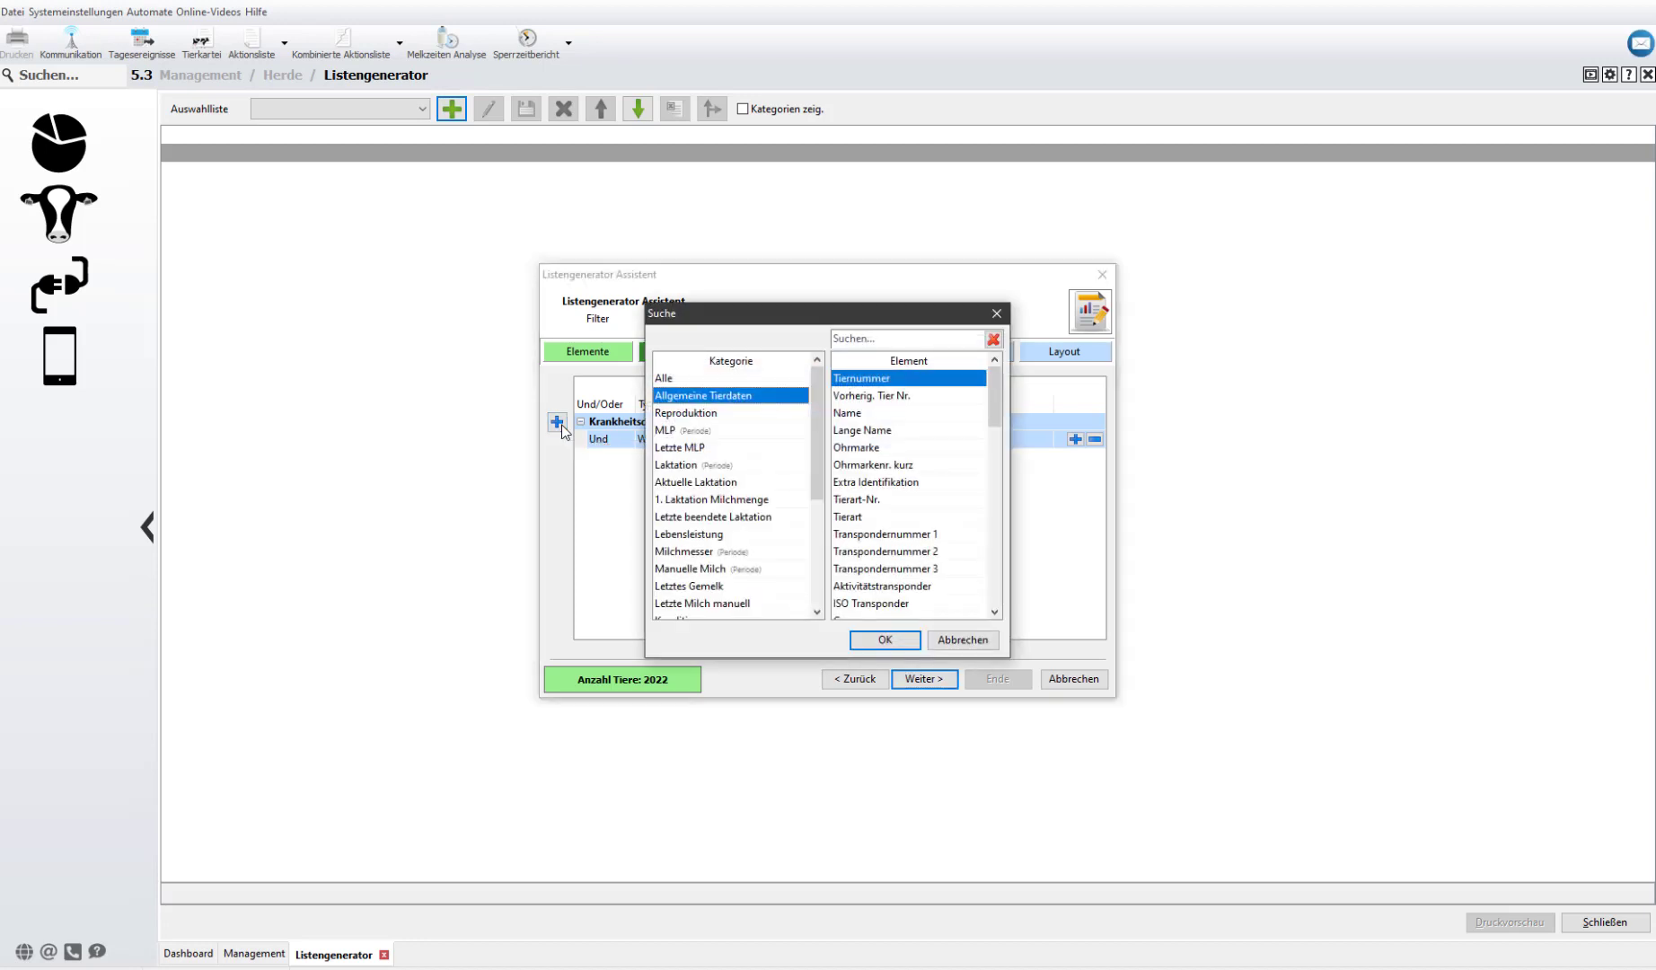
pyautogui.moveTo(811, 415); pyautogui.dragTo(809, 538)
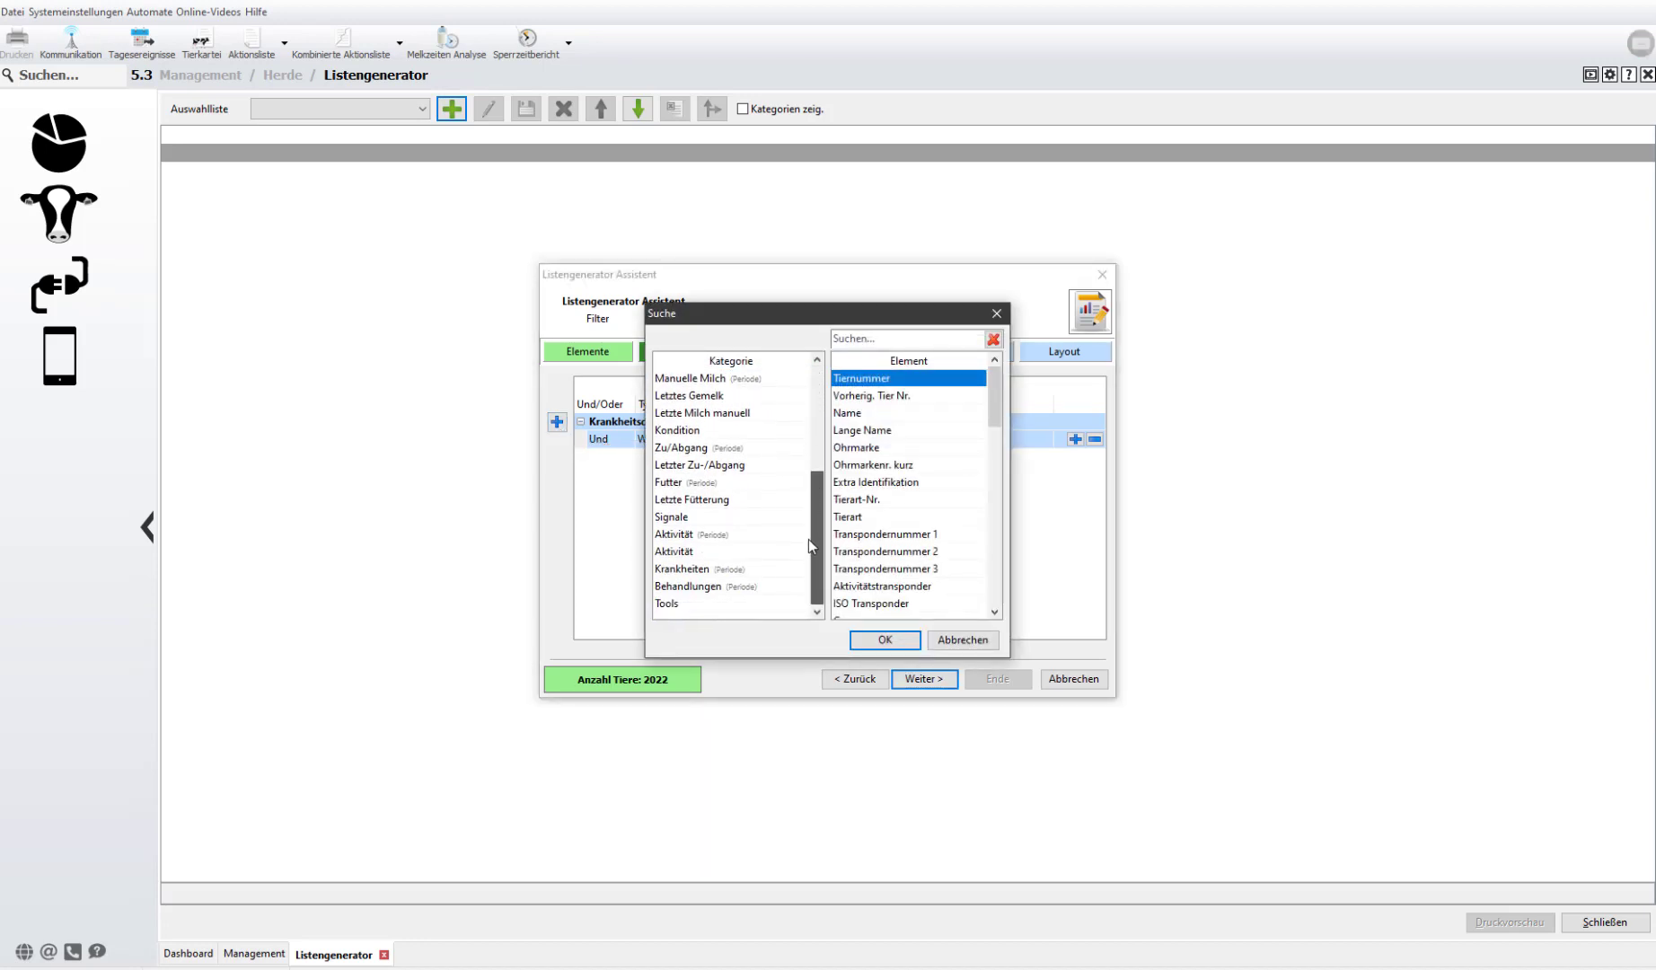
pyautogui.click(702, 573)
pyautogui.click(898, 400)
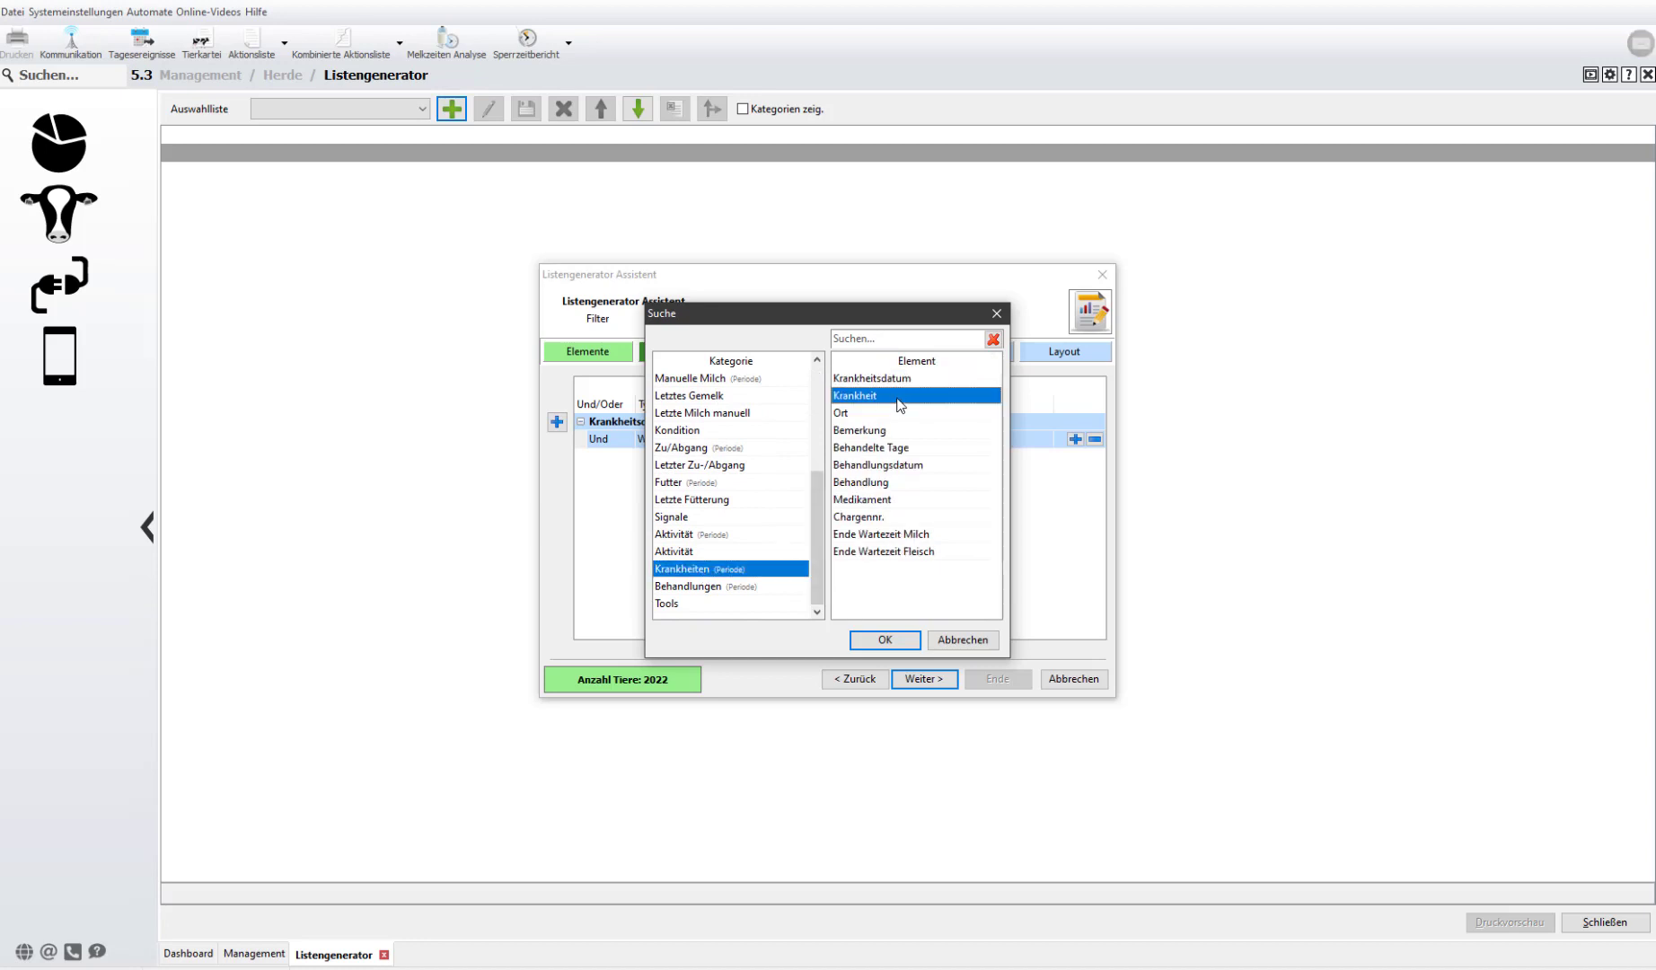
pyautogui.click(885, 639)
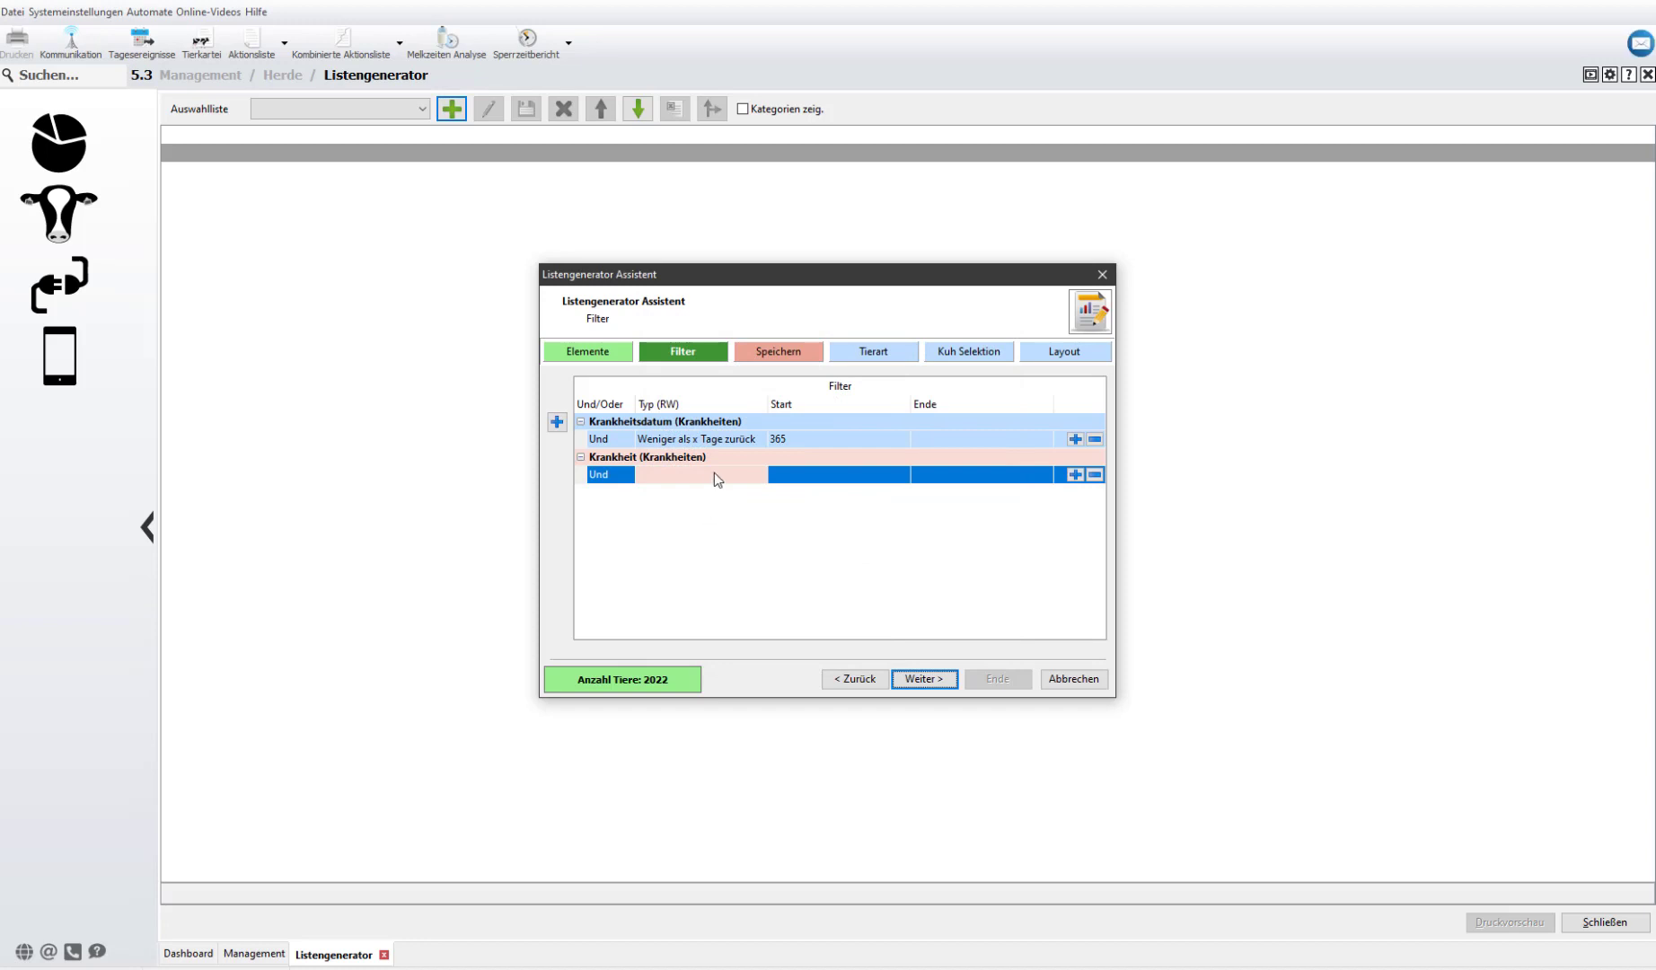
# - Set the Krankheit filter condition to "ist gleich" with Euterentzündung as its start value
pyautogui.click(714, 475)
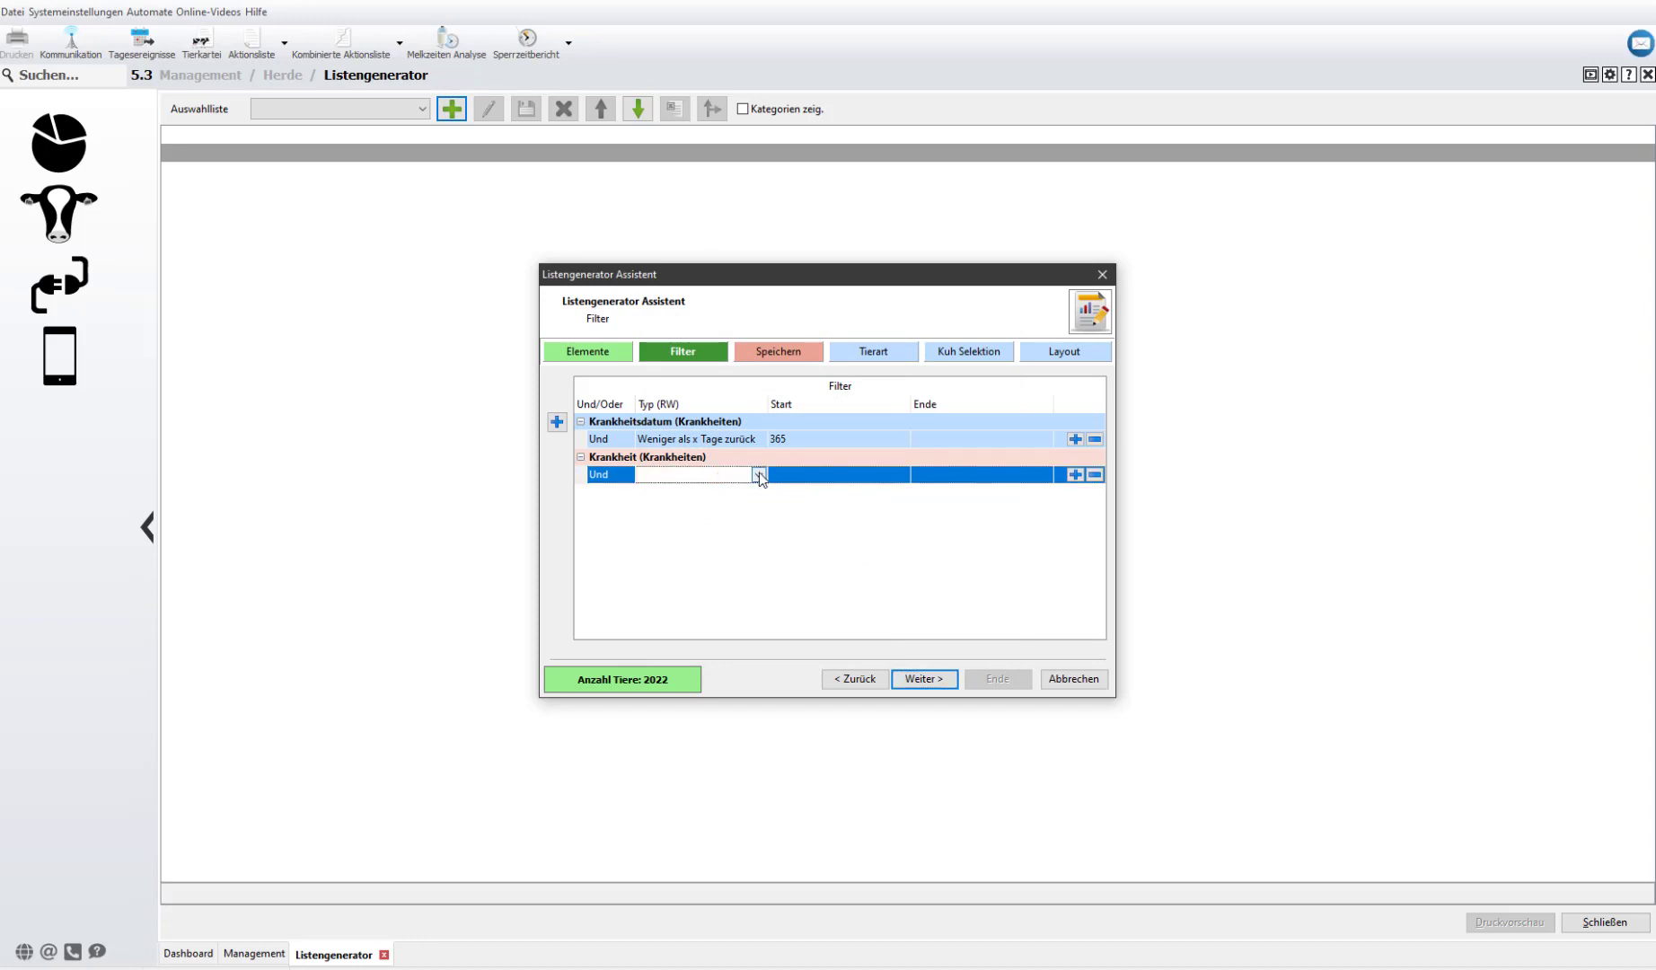
pyautogui.click(760, 475)
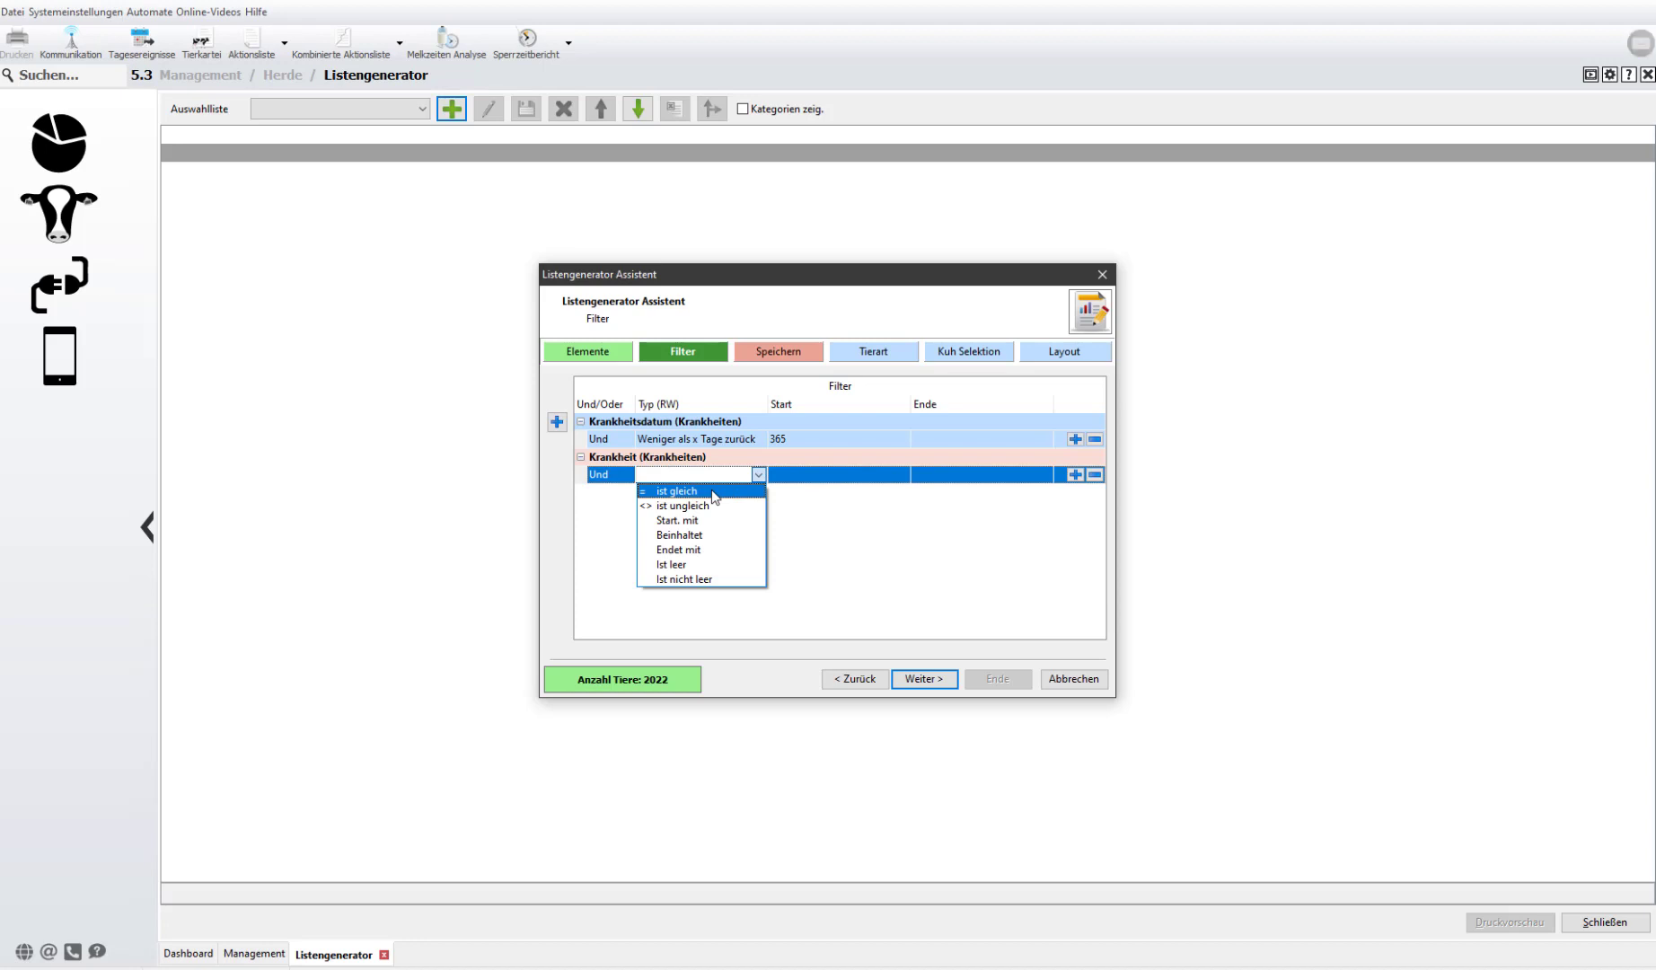
pyautogui.click(712, 491)
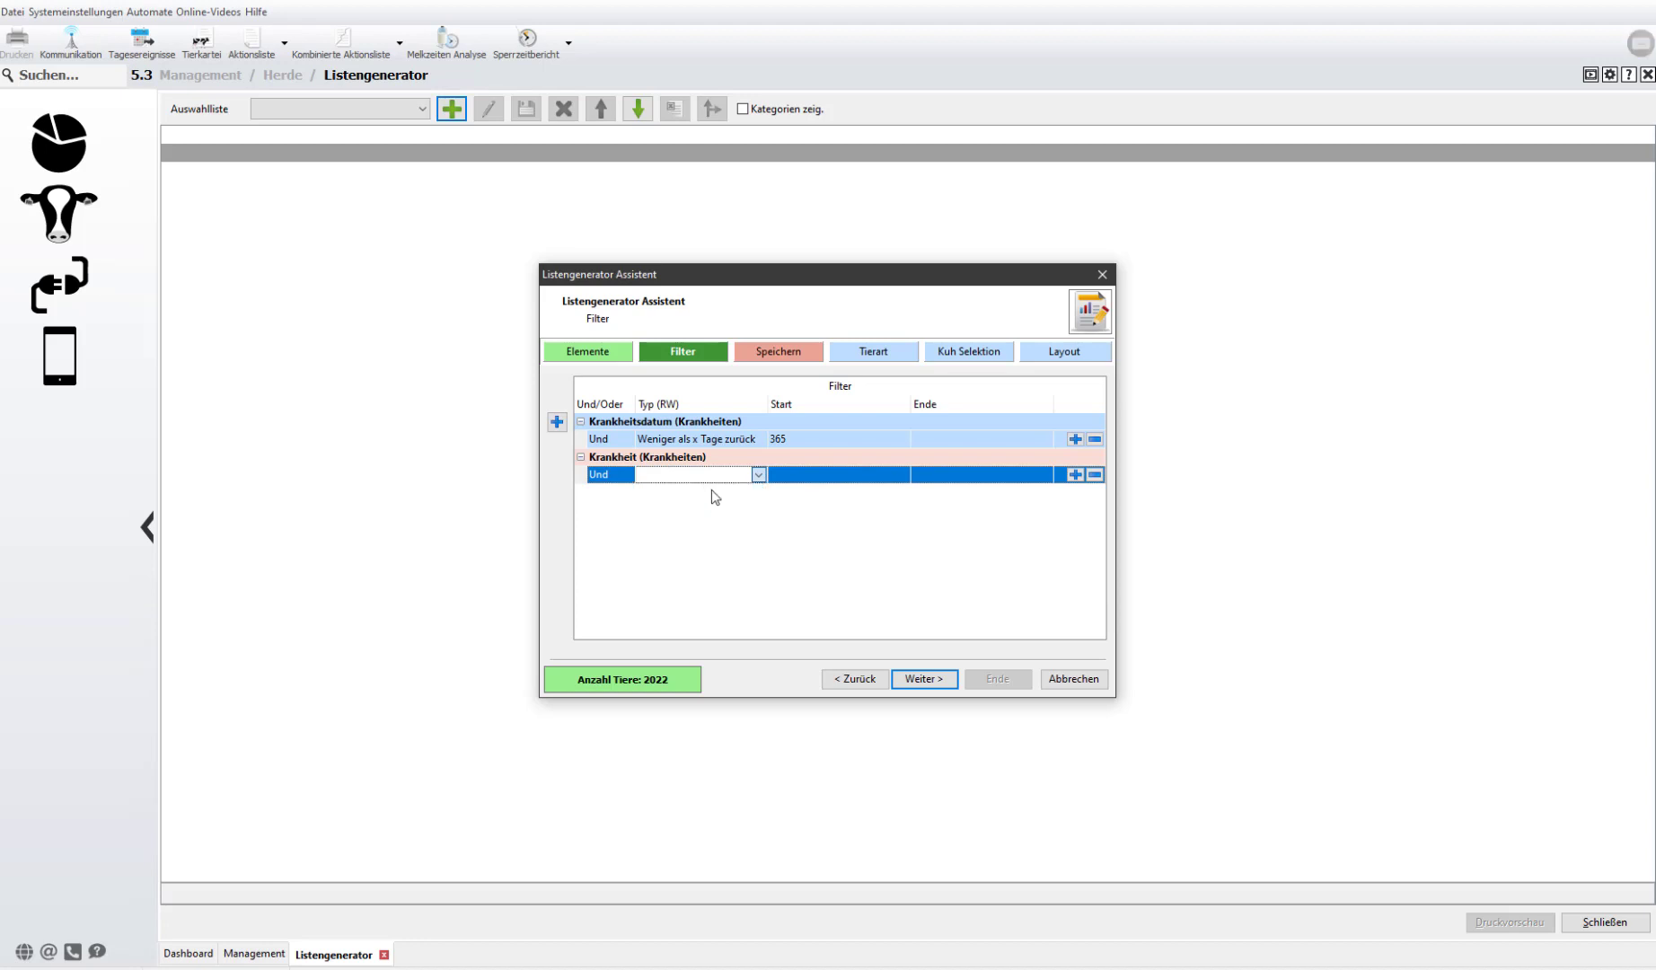
pyautogui.click(809, 475)
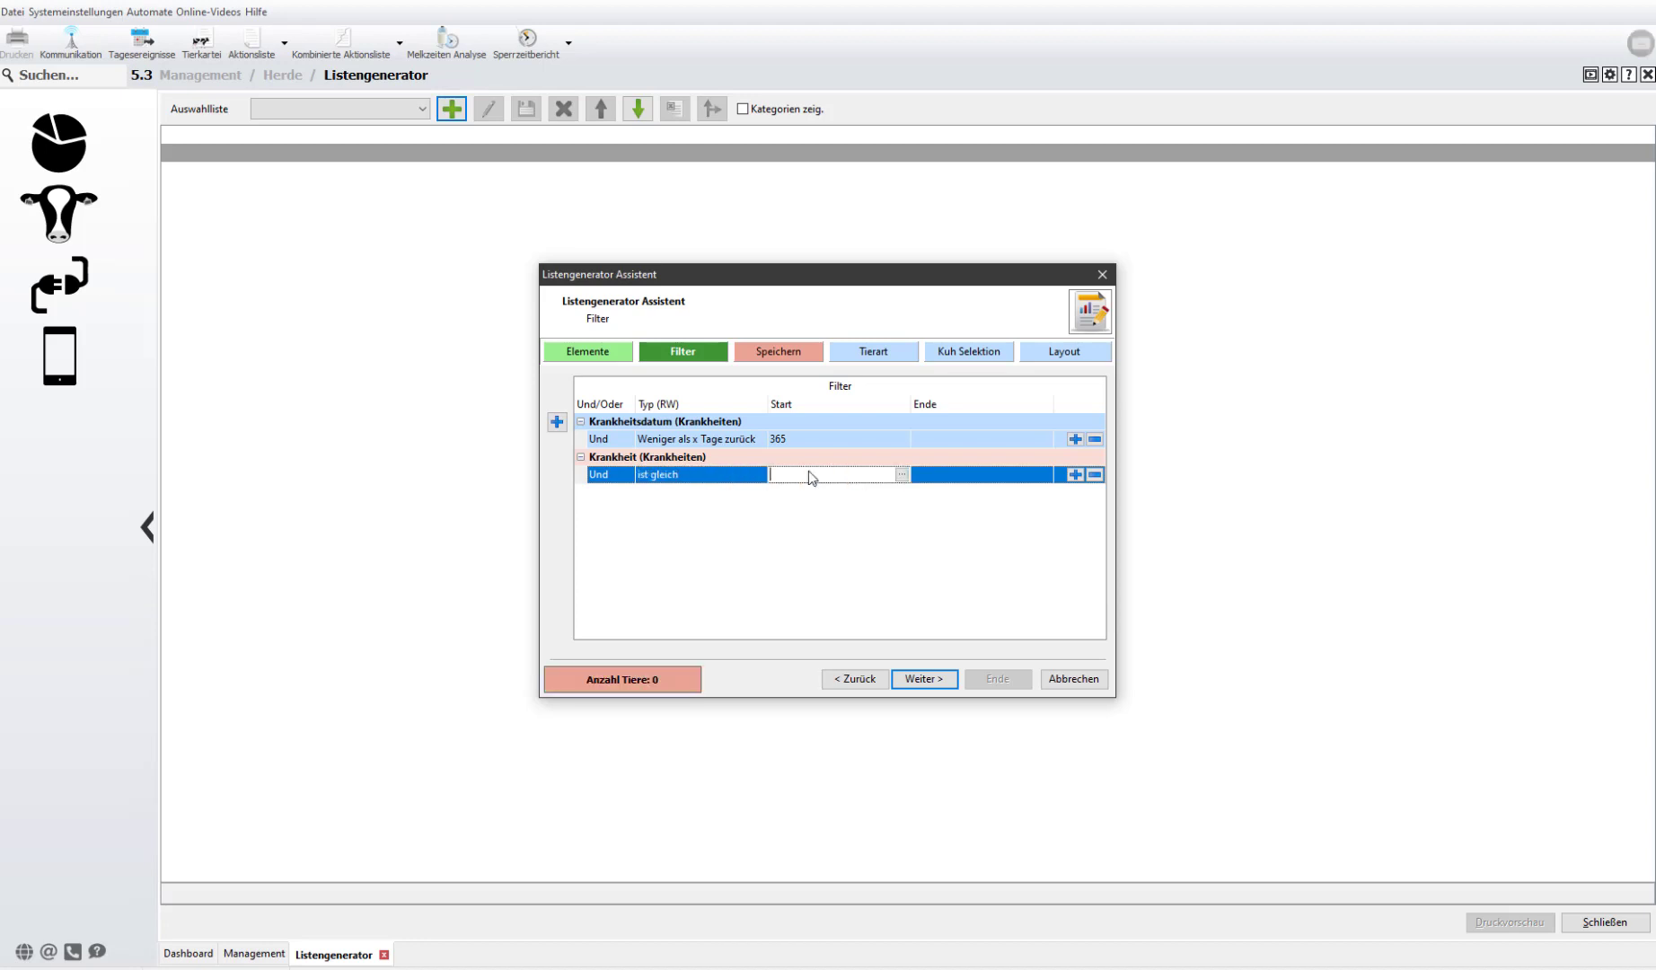
pyautogui.click(901, 475)
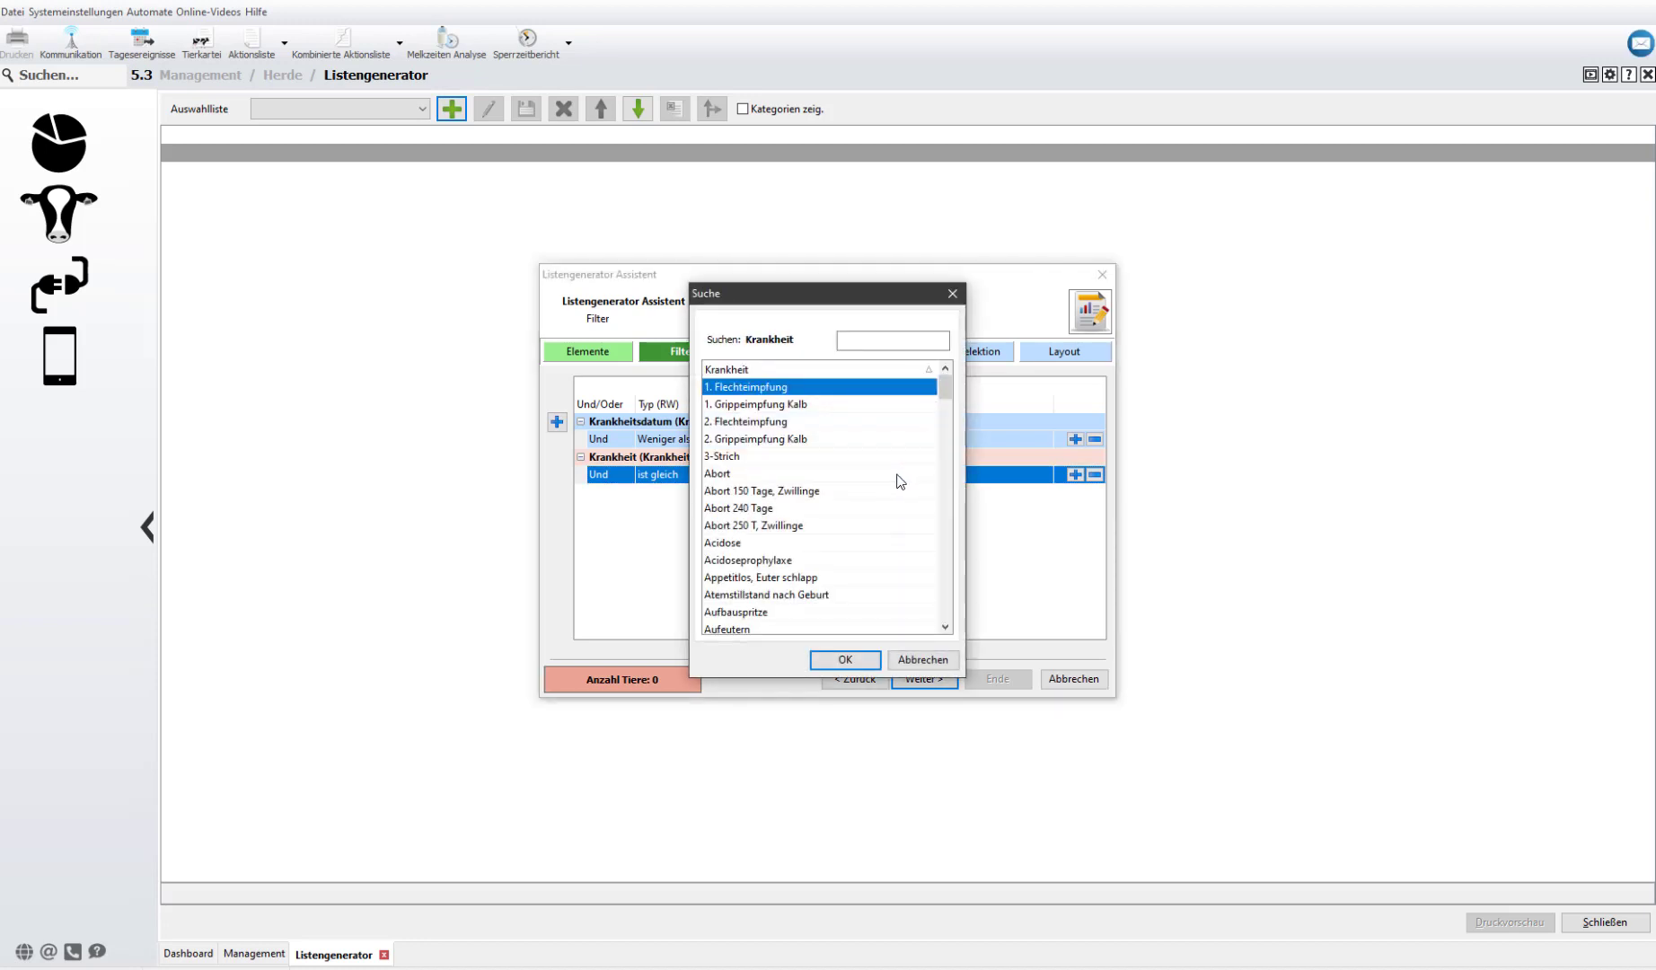
pyautogui.scroll(-7, 897, 482)
pyautogui.scroll(-3, 895, 485)
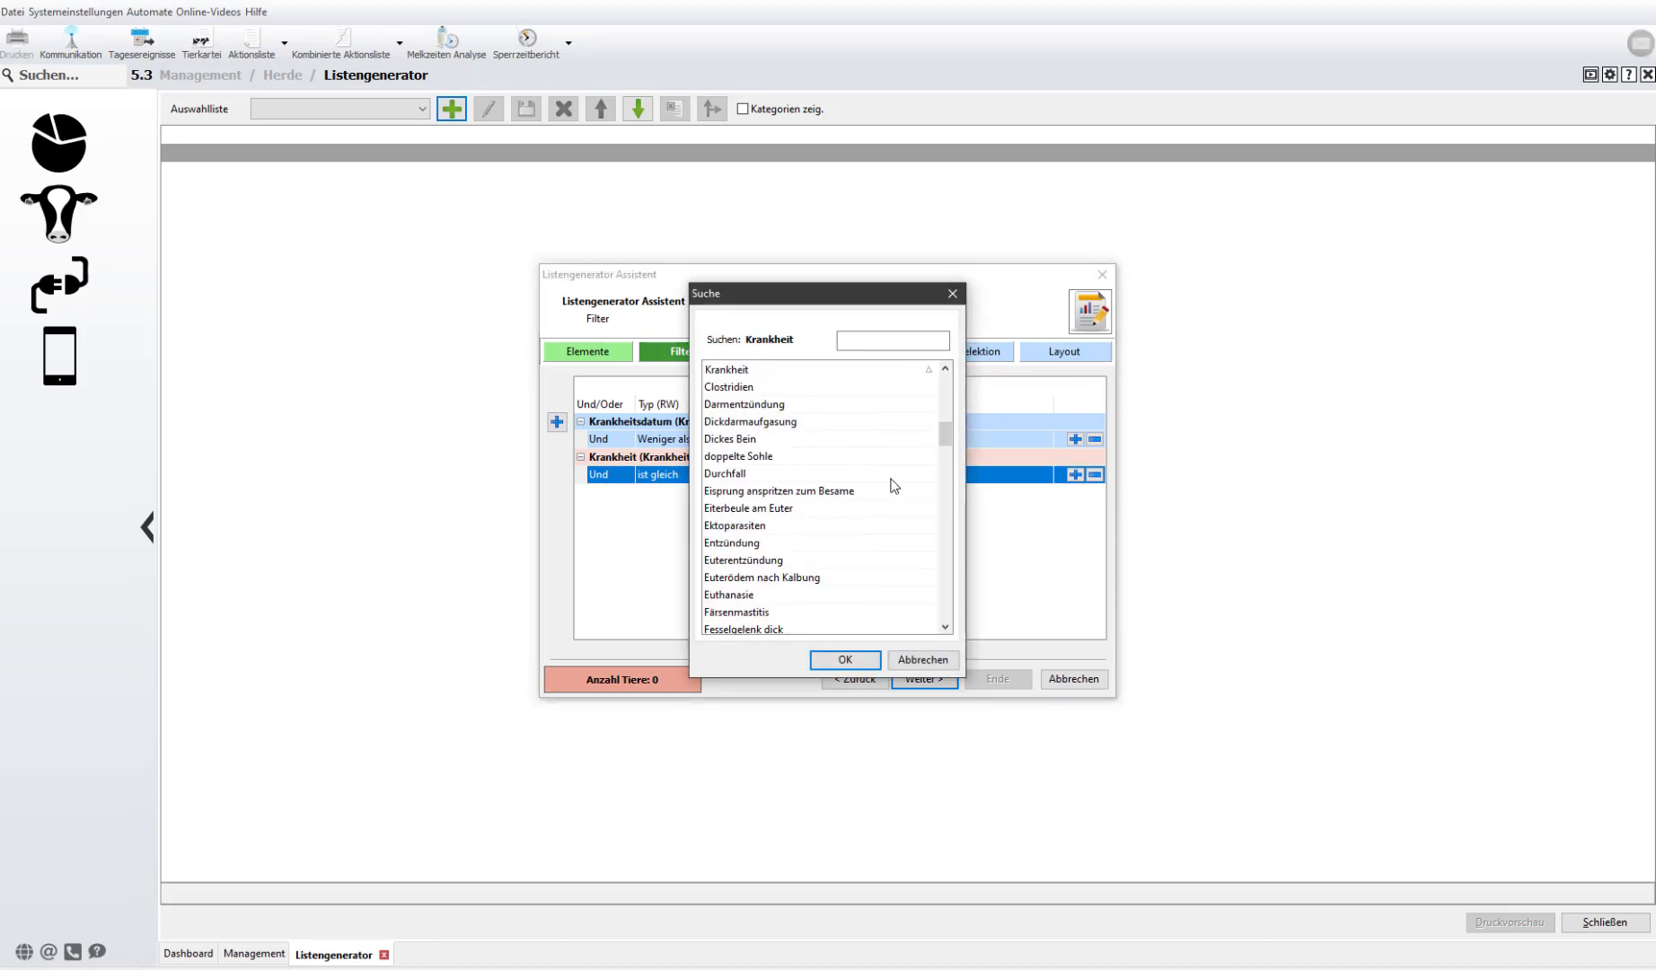
pyautogui.click(755, 560)
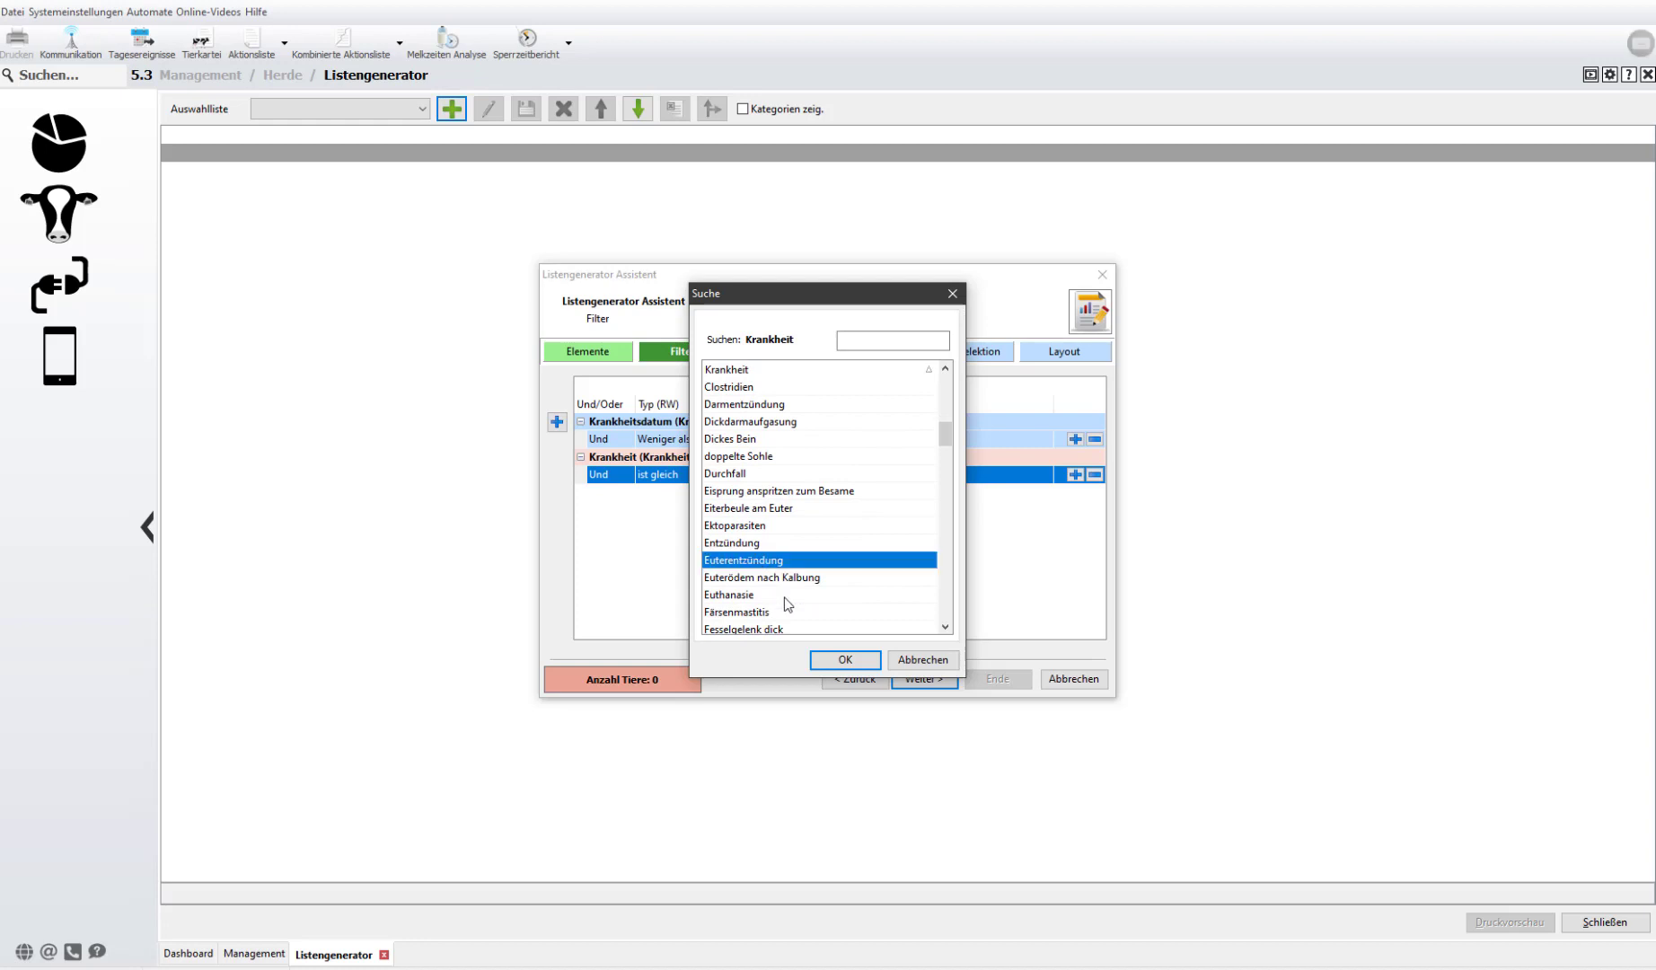
pyautogui.click(844, 661)
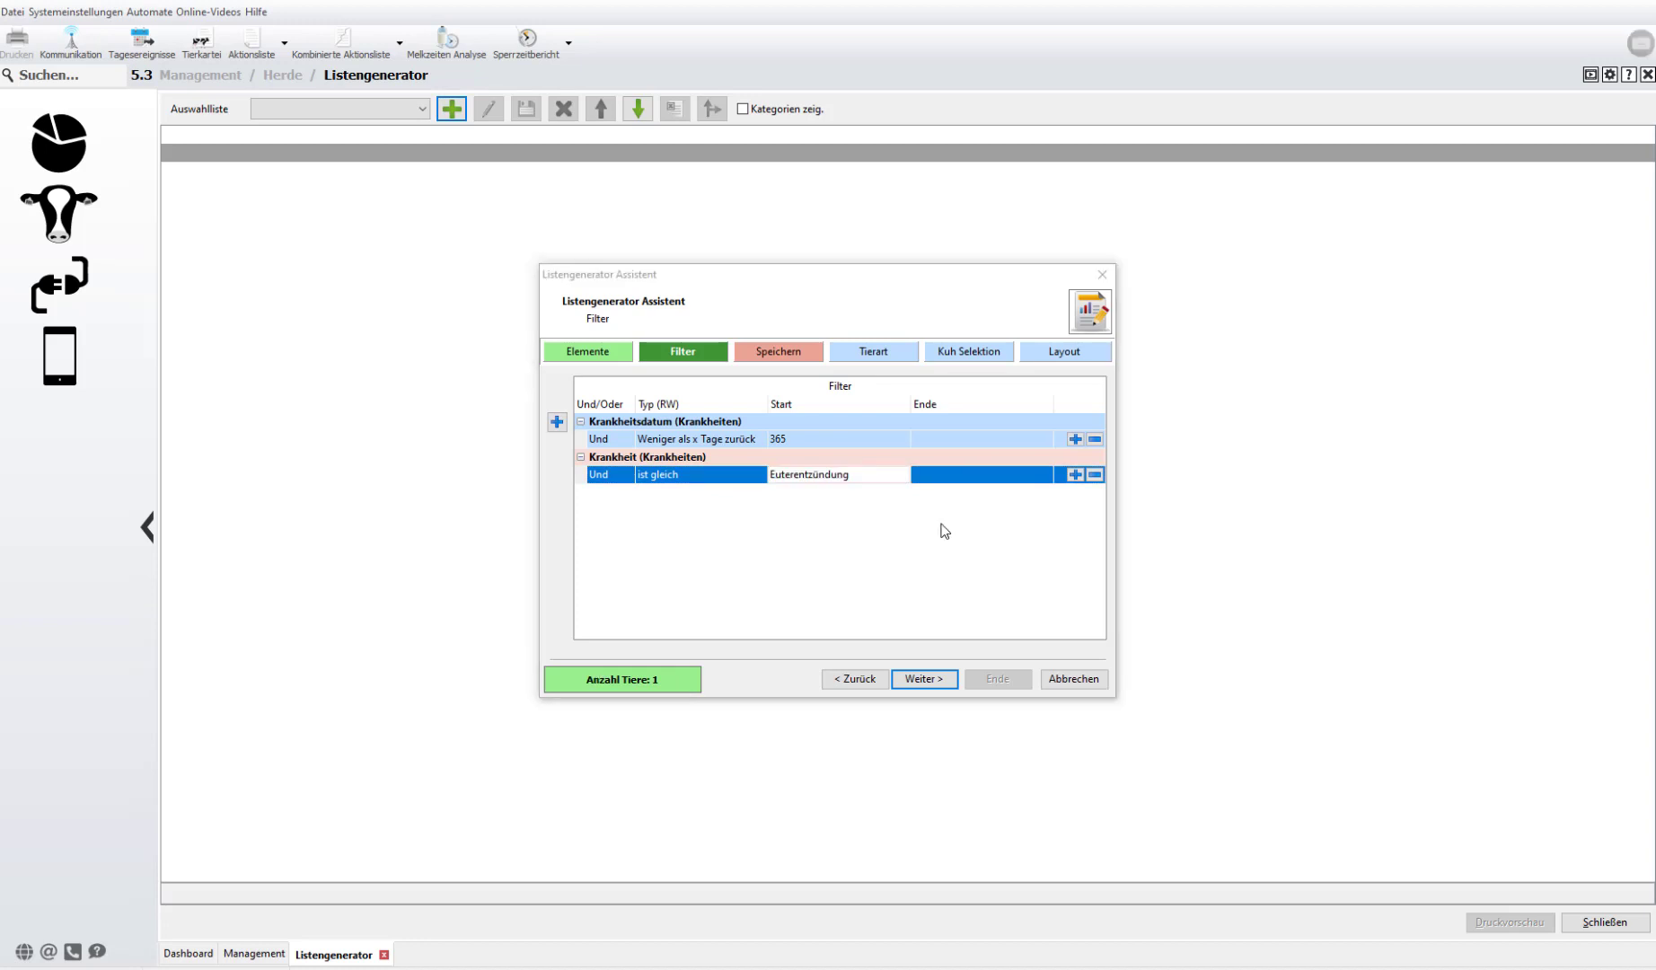
# - Add a second condition to the Krankheit filter, linked with Oder and of type "ist gleich"
pyautogui.click(1076, 475)
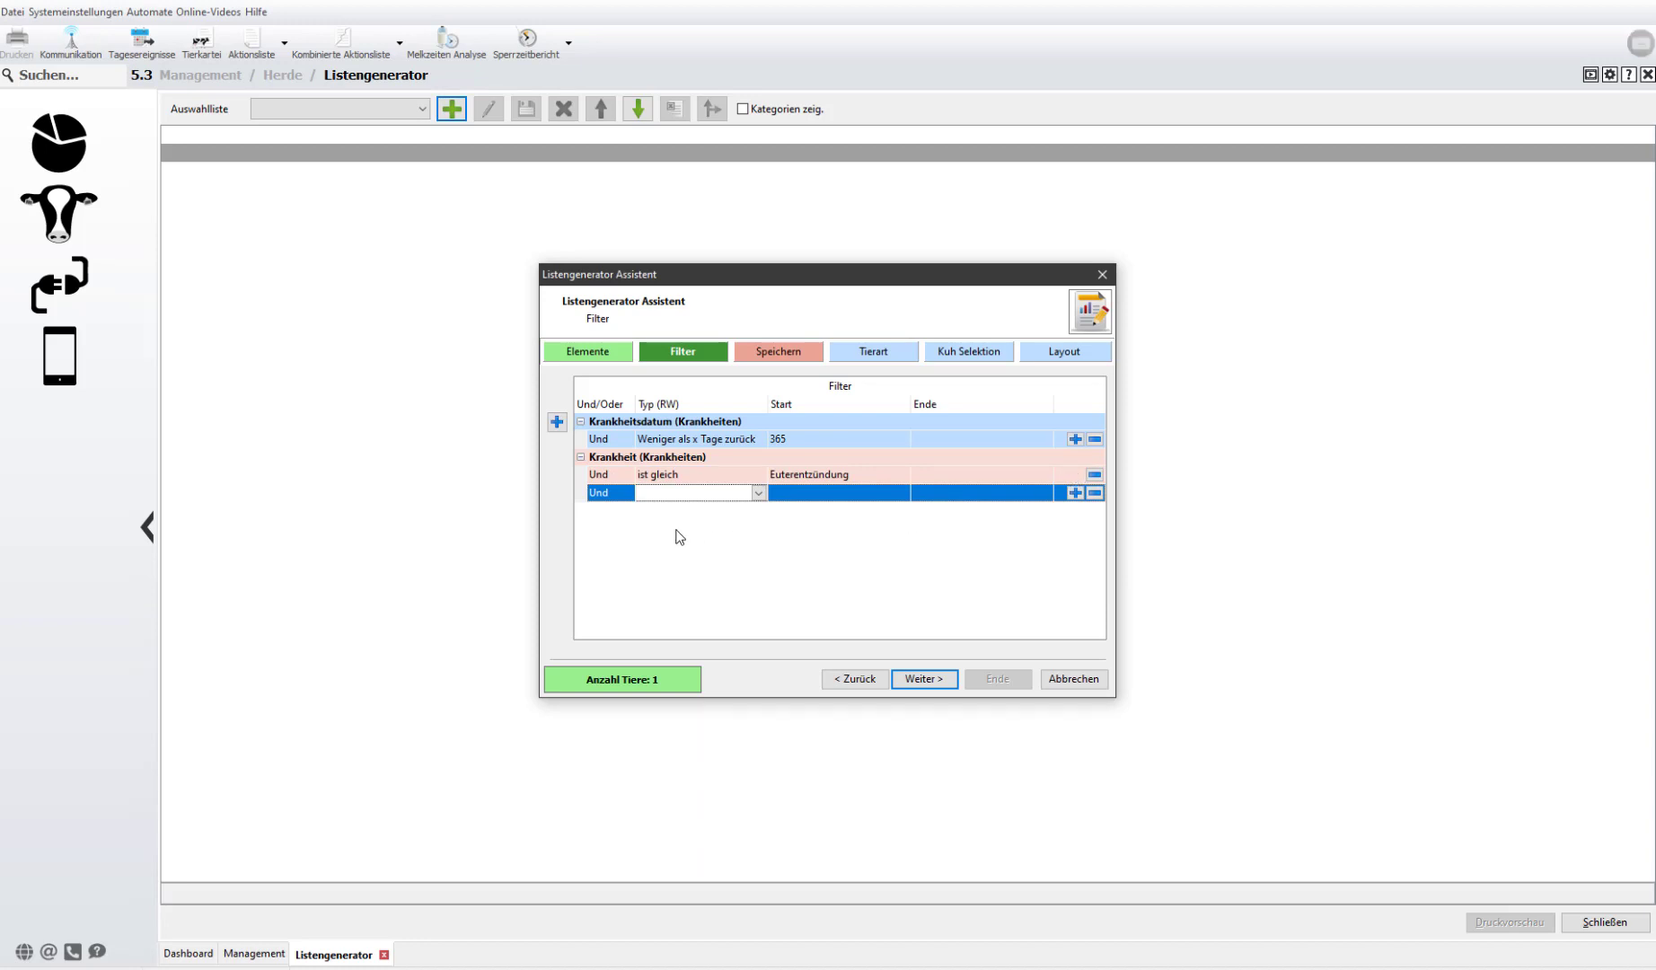
pyautogui.click(618, 494)
pyautogui.click(625, 493)
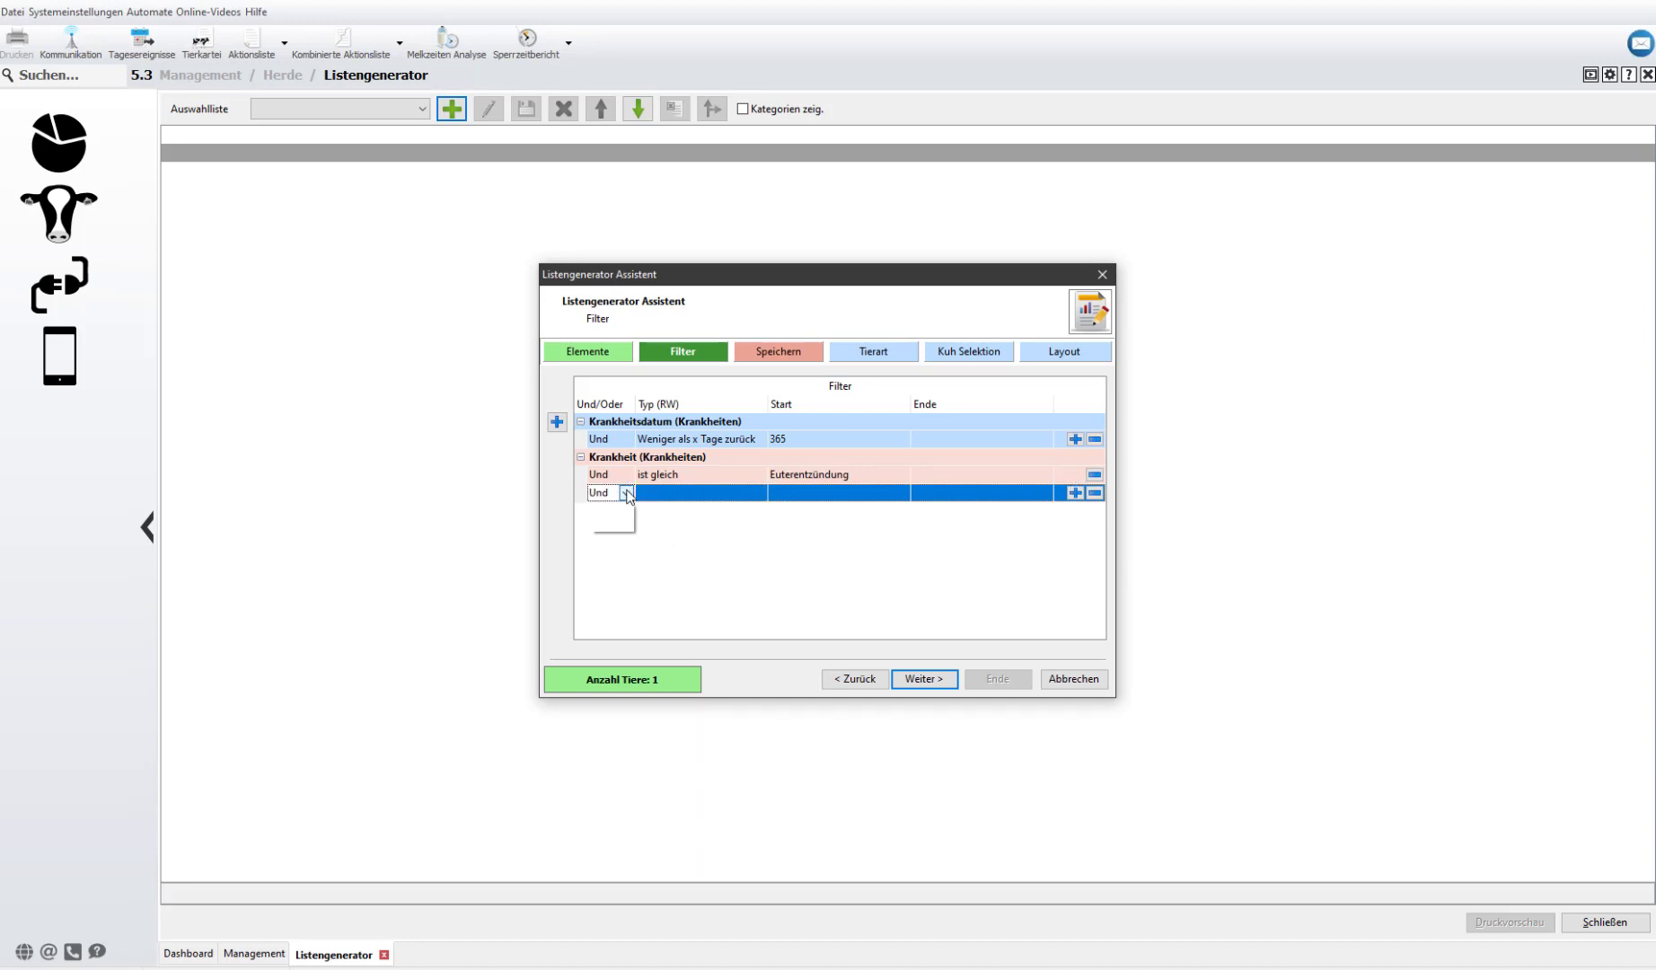
pyautogui.click(602, 524)
pyautogui.click(693, 494)
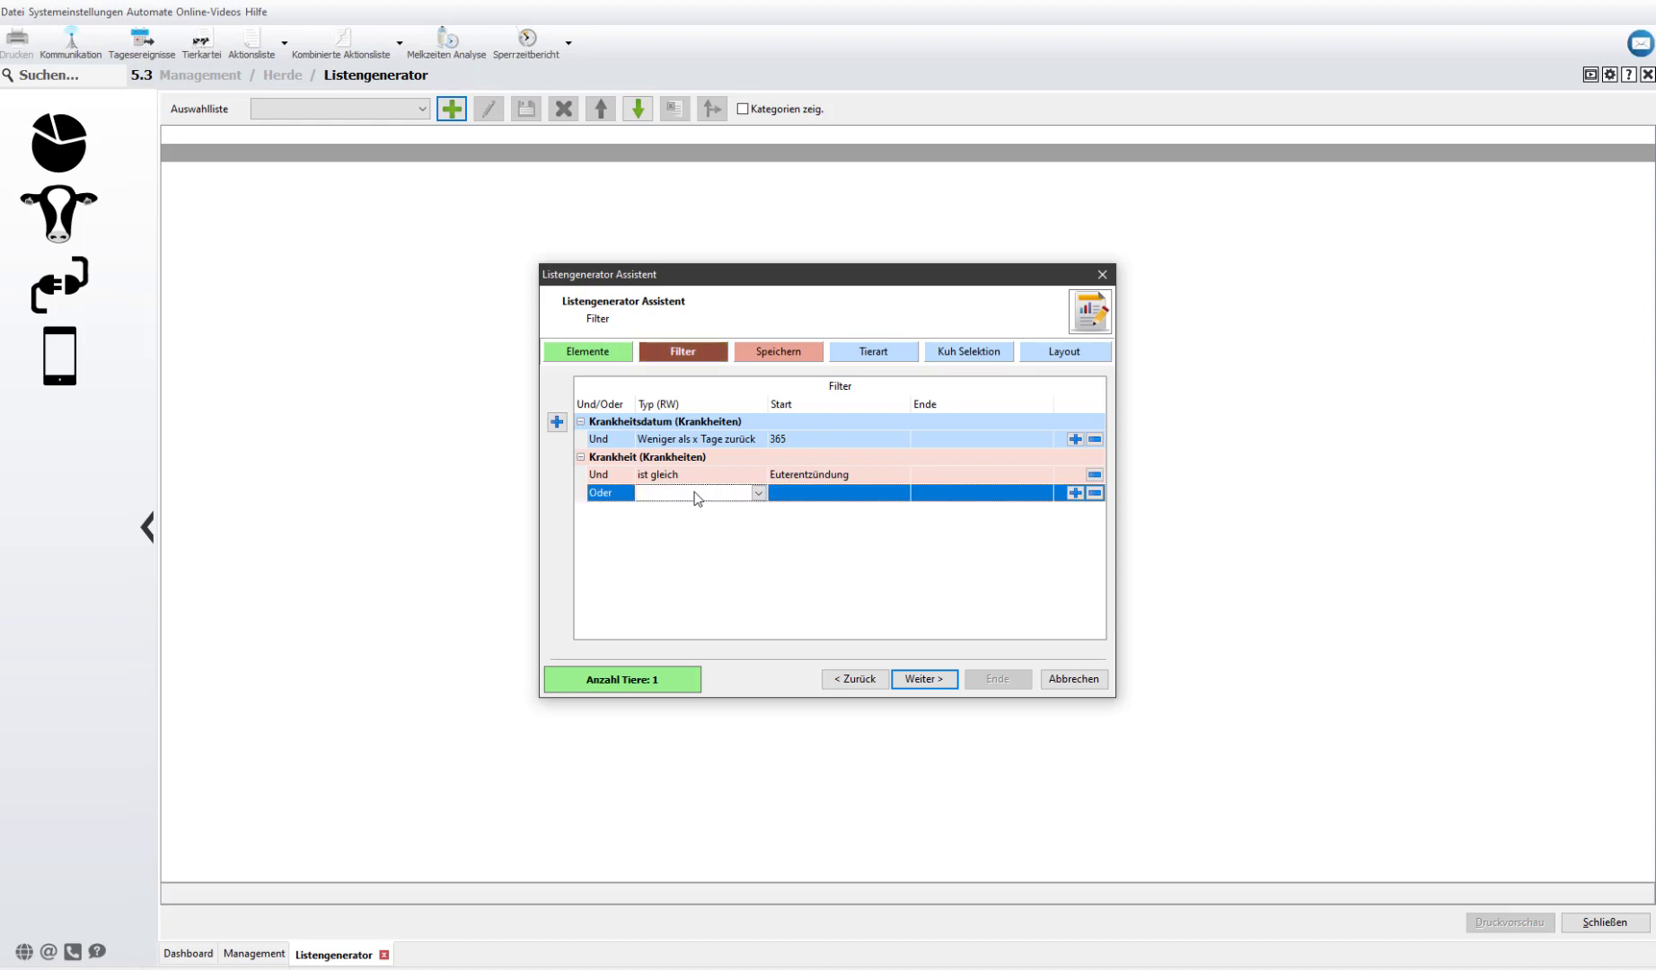
pyautogui.click(759, 494)
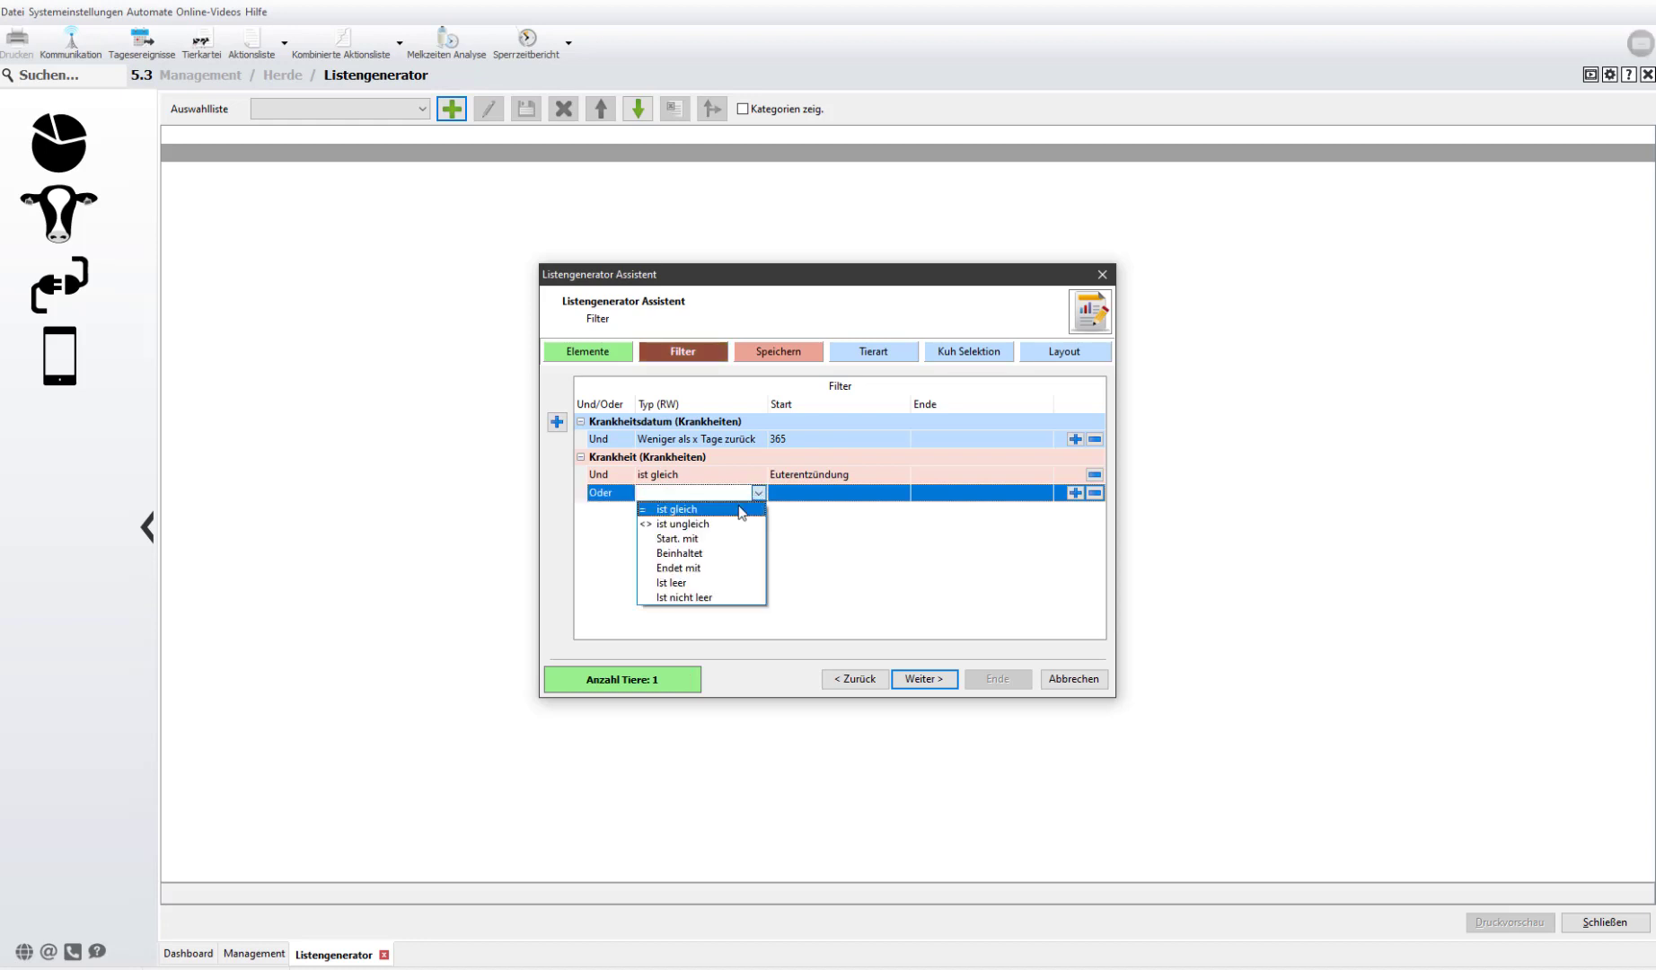
pyautogui.click(740, 507)
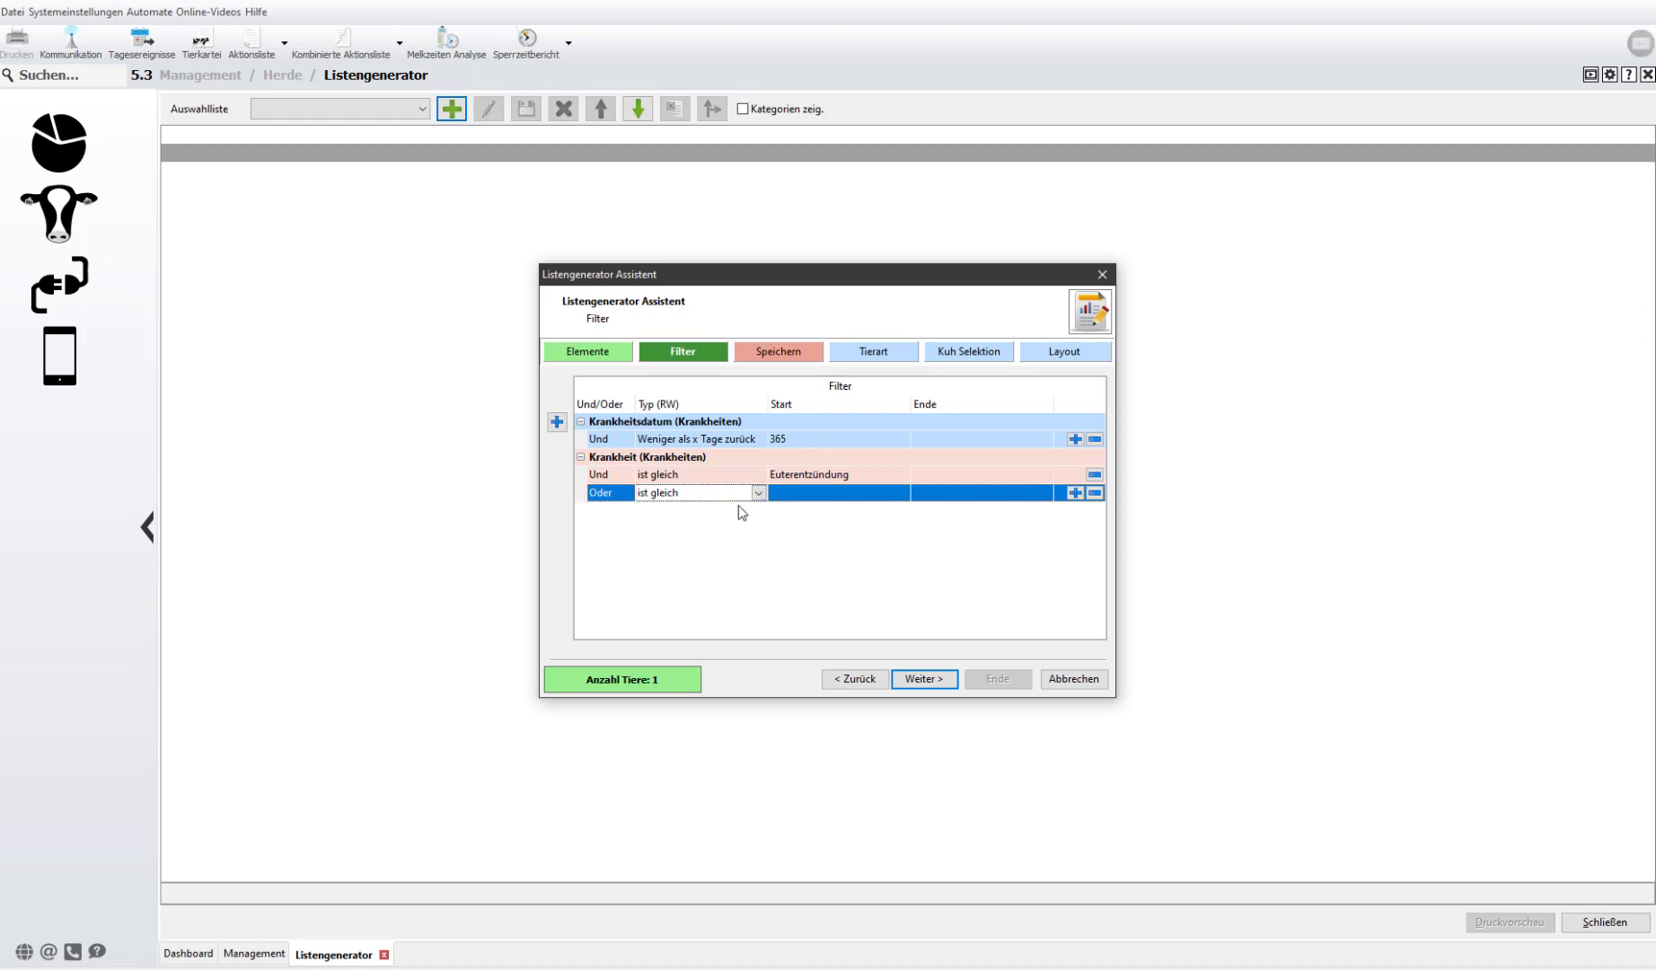
# - Search the diseases for "mast" and choose Mastitis as the start value of the Oder condition
pyautogui.click(848, 493)
pyautogui.click(902, 494)
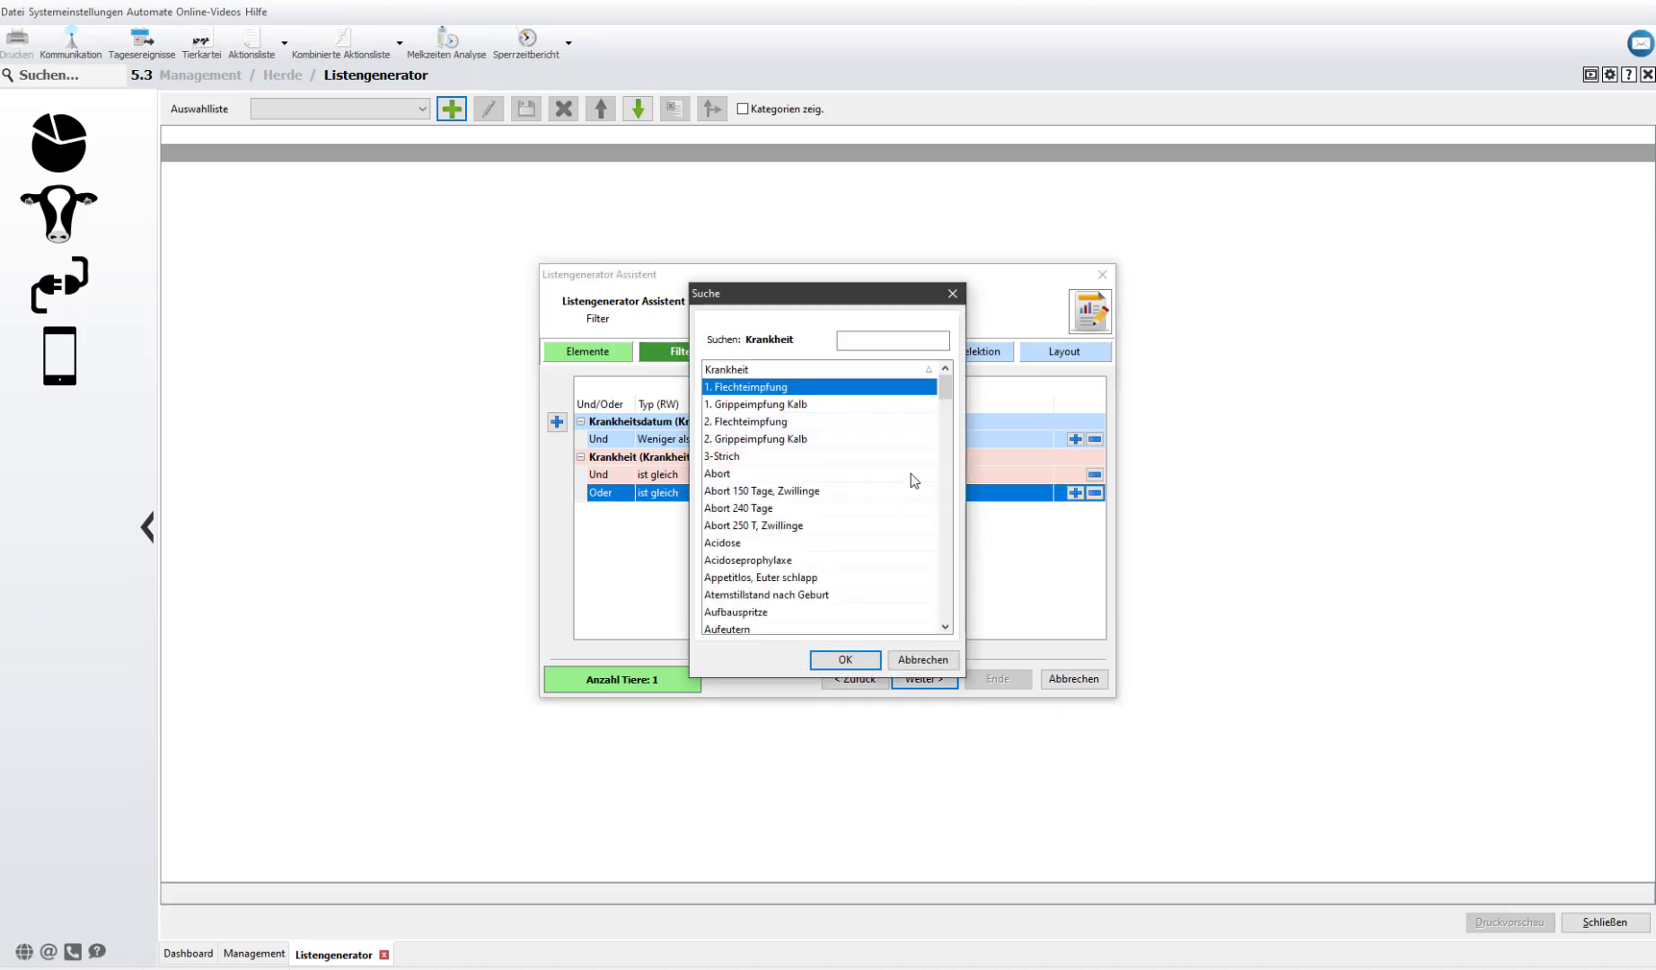
pyautogui.click(891, 339)
pyautogui.write('mast')
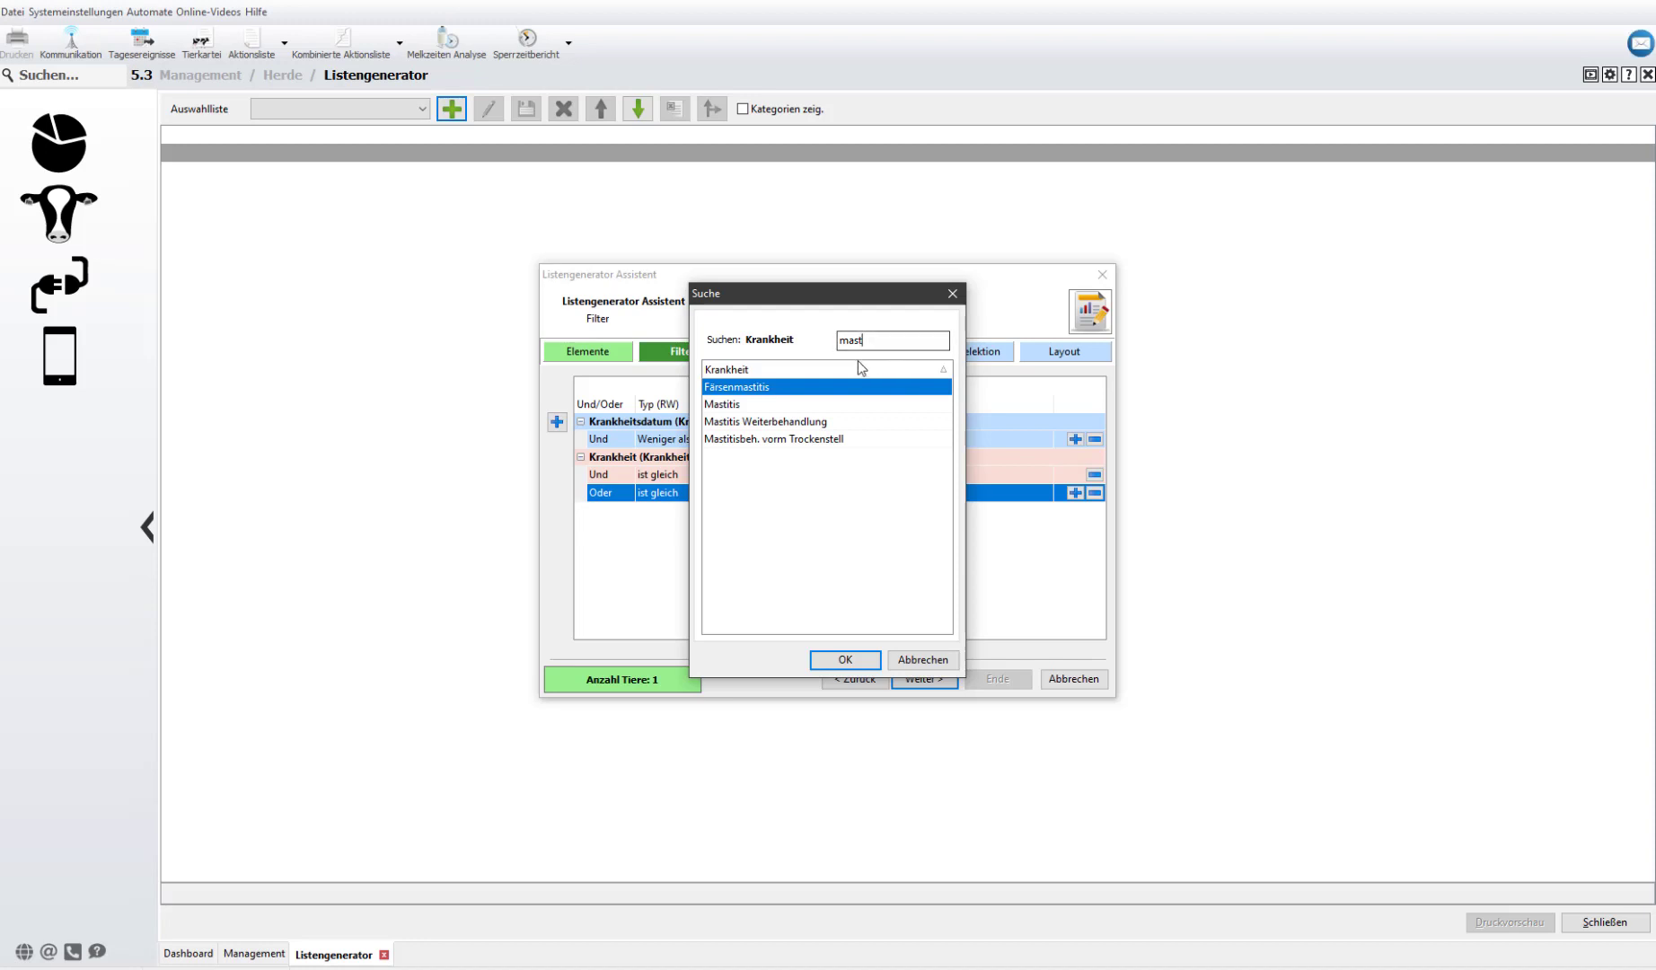
pyautogui.click(804, 406)
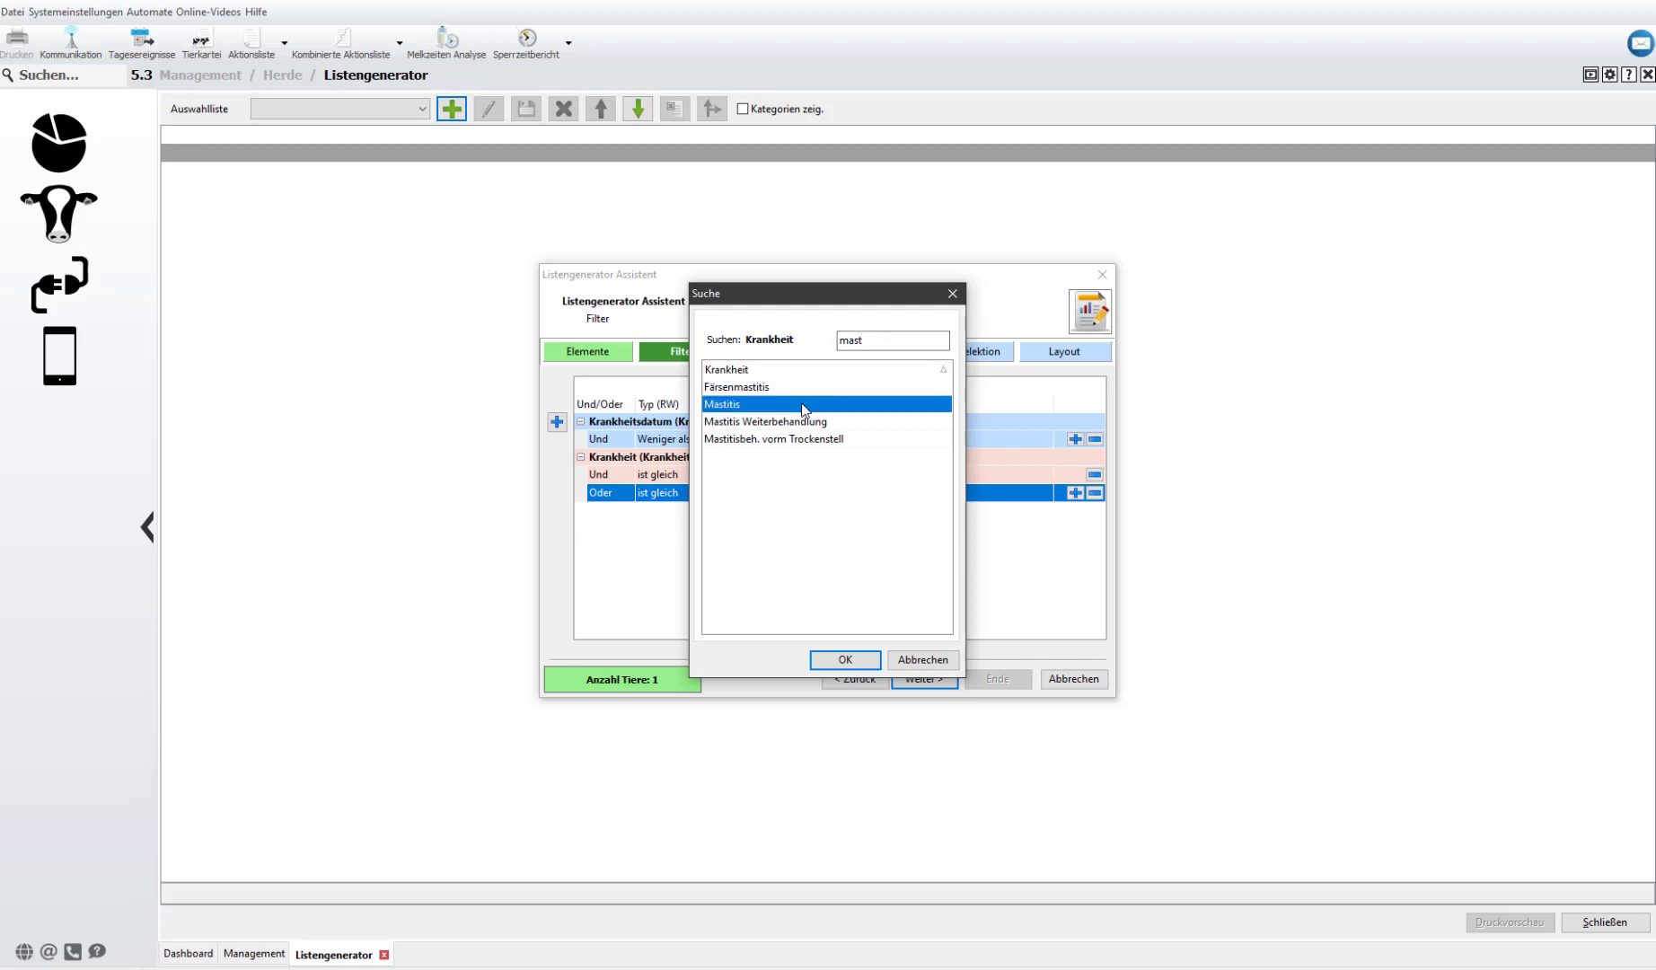
pyautogui.click(845, 660)
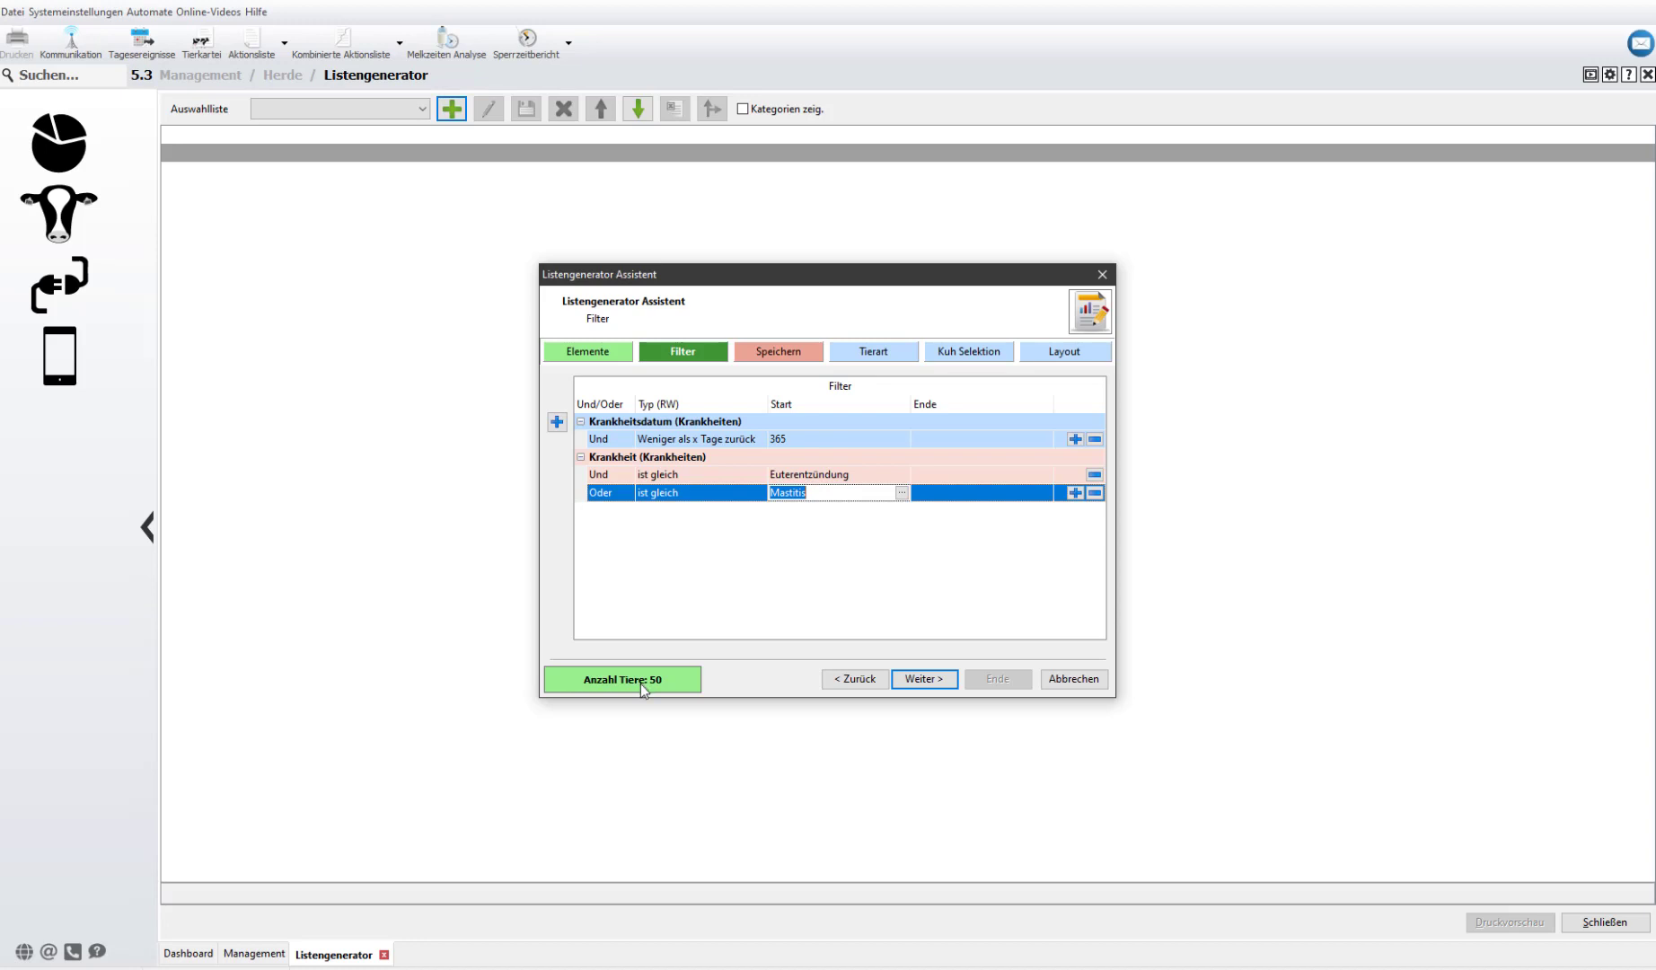
# - Go on to the Speichern stage and name the list "Tiere Mastitis"
pyautogui.click(916, 678)
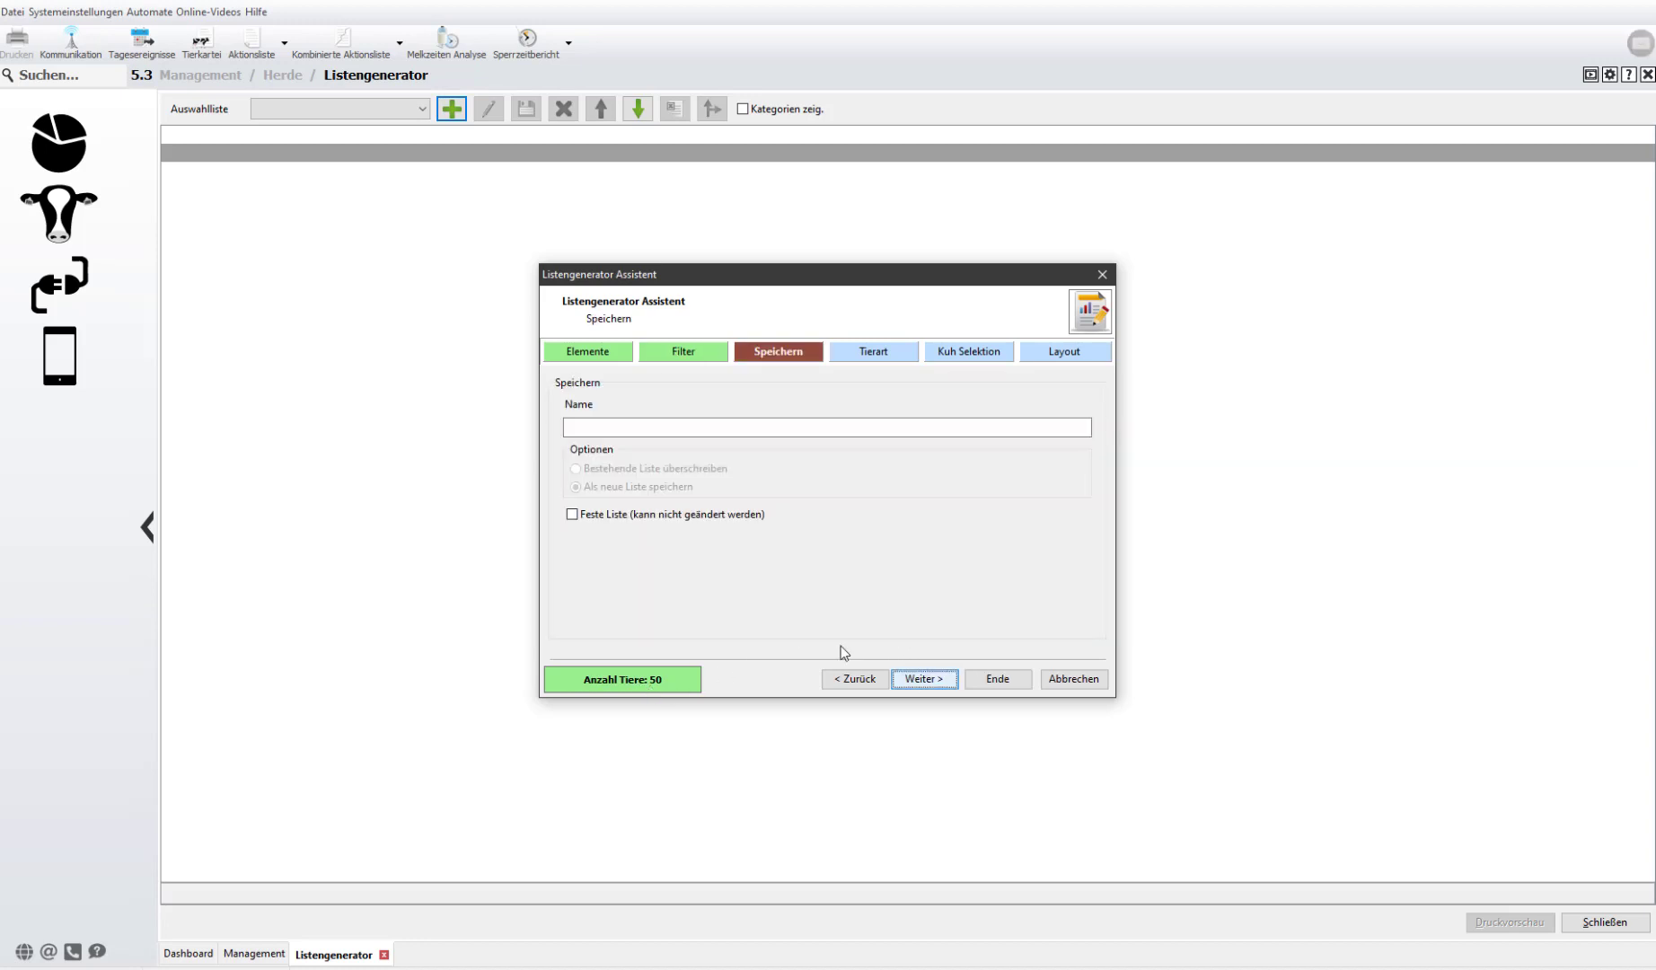
pyautogui.click(661, 427)
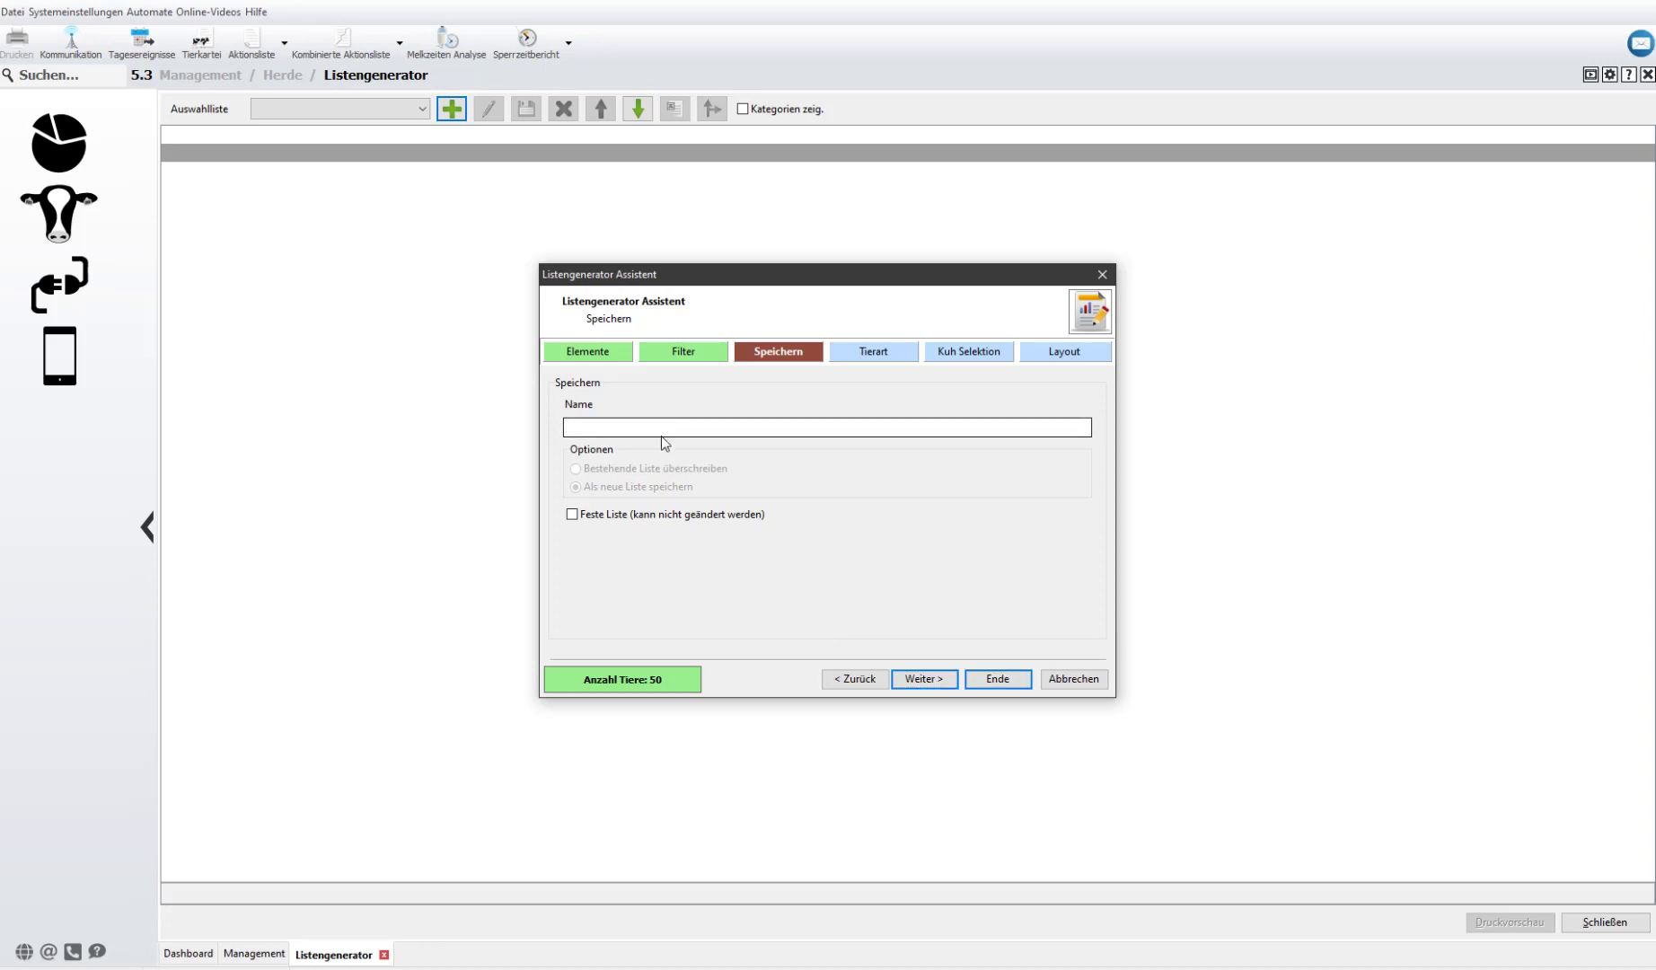
pyautogui.write('Tiere')
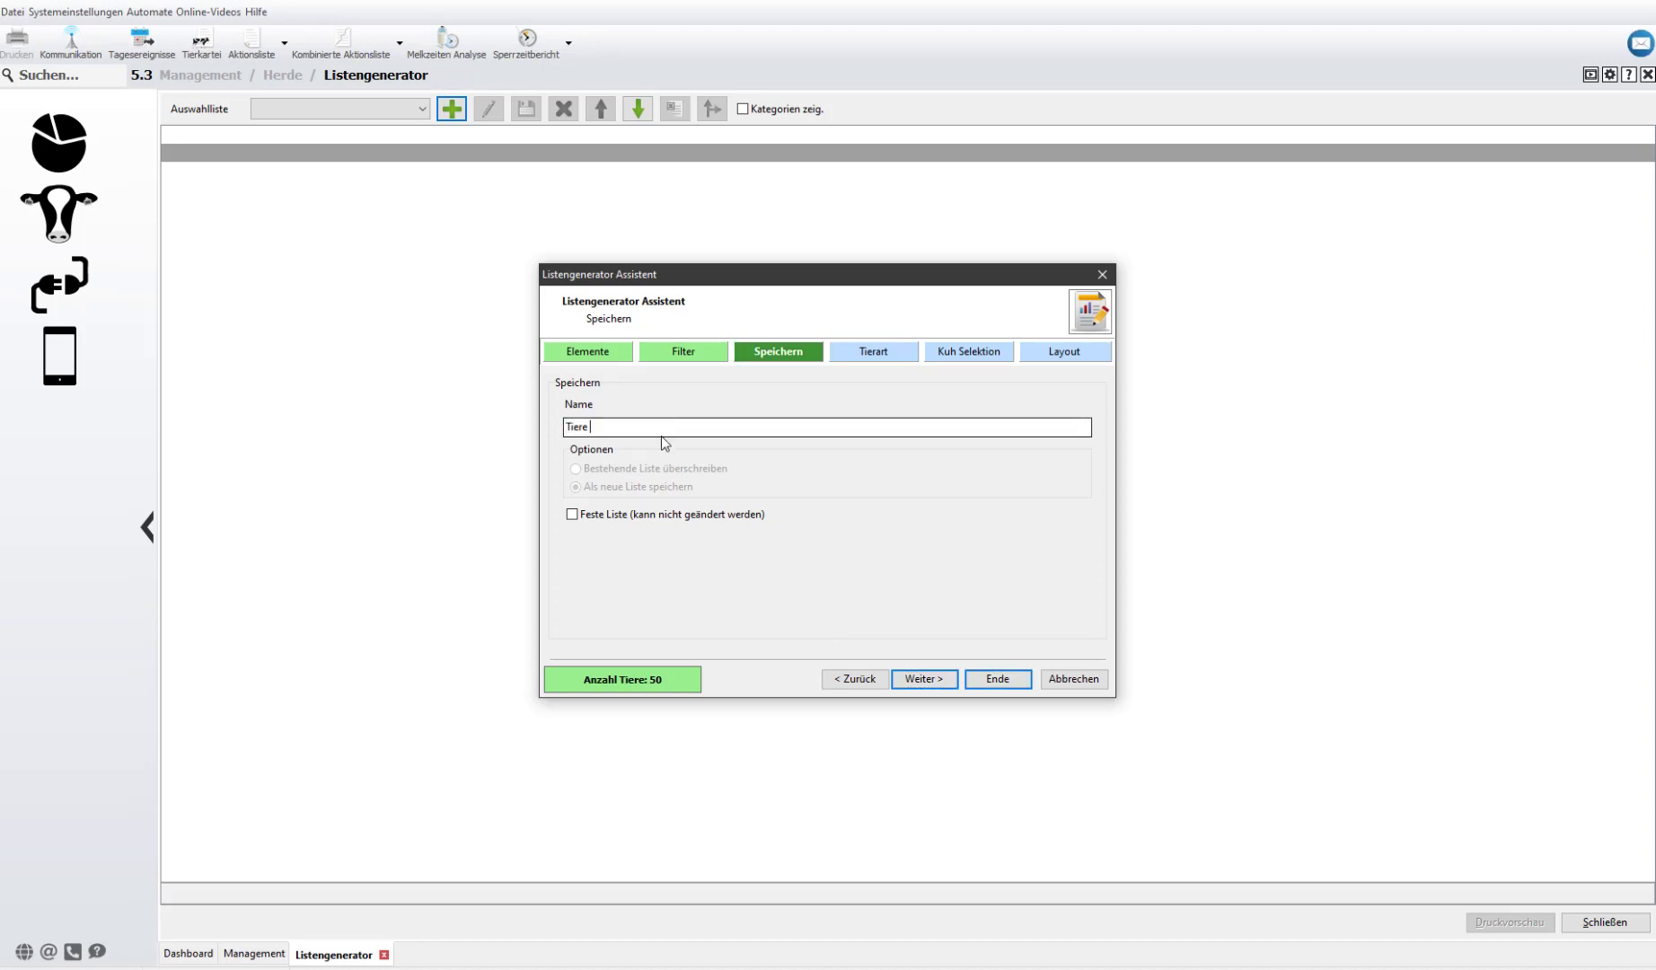
pyautogui.write(' Mastitis')
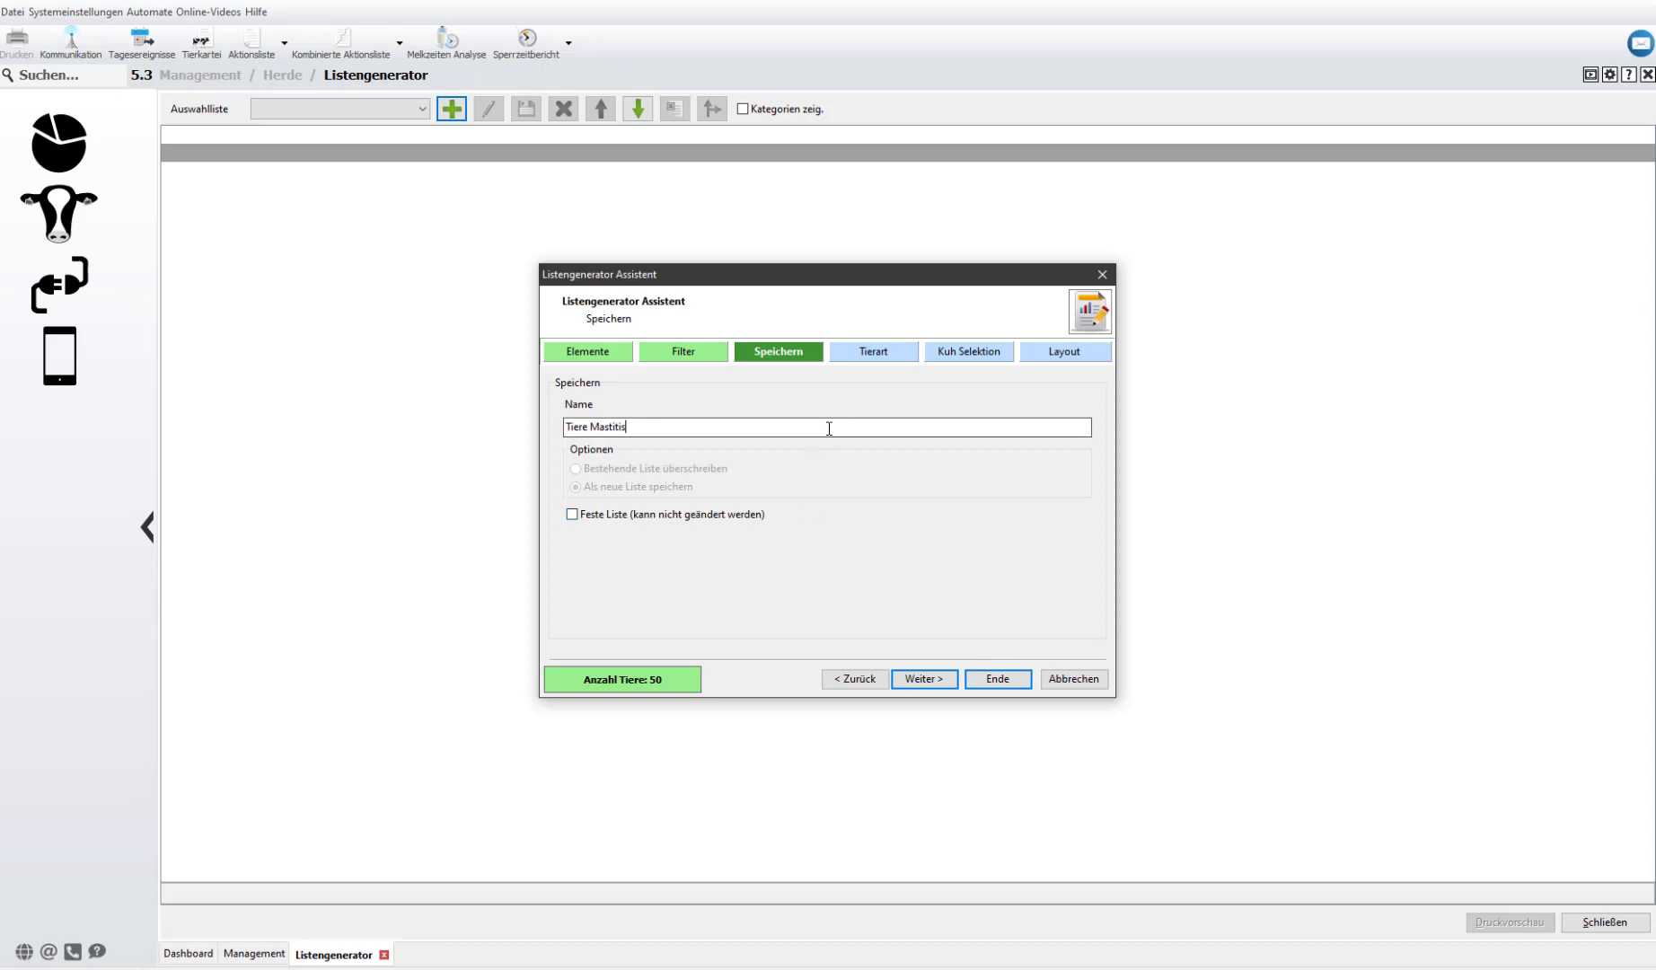
# - Go on to the Tierart stage, include animals from the Archiv, and finish the list
pyautogui.click(916, 679)
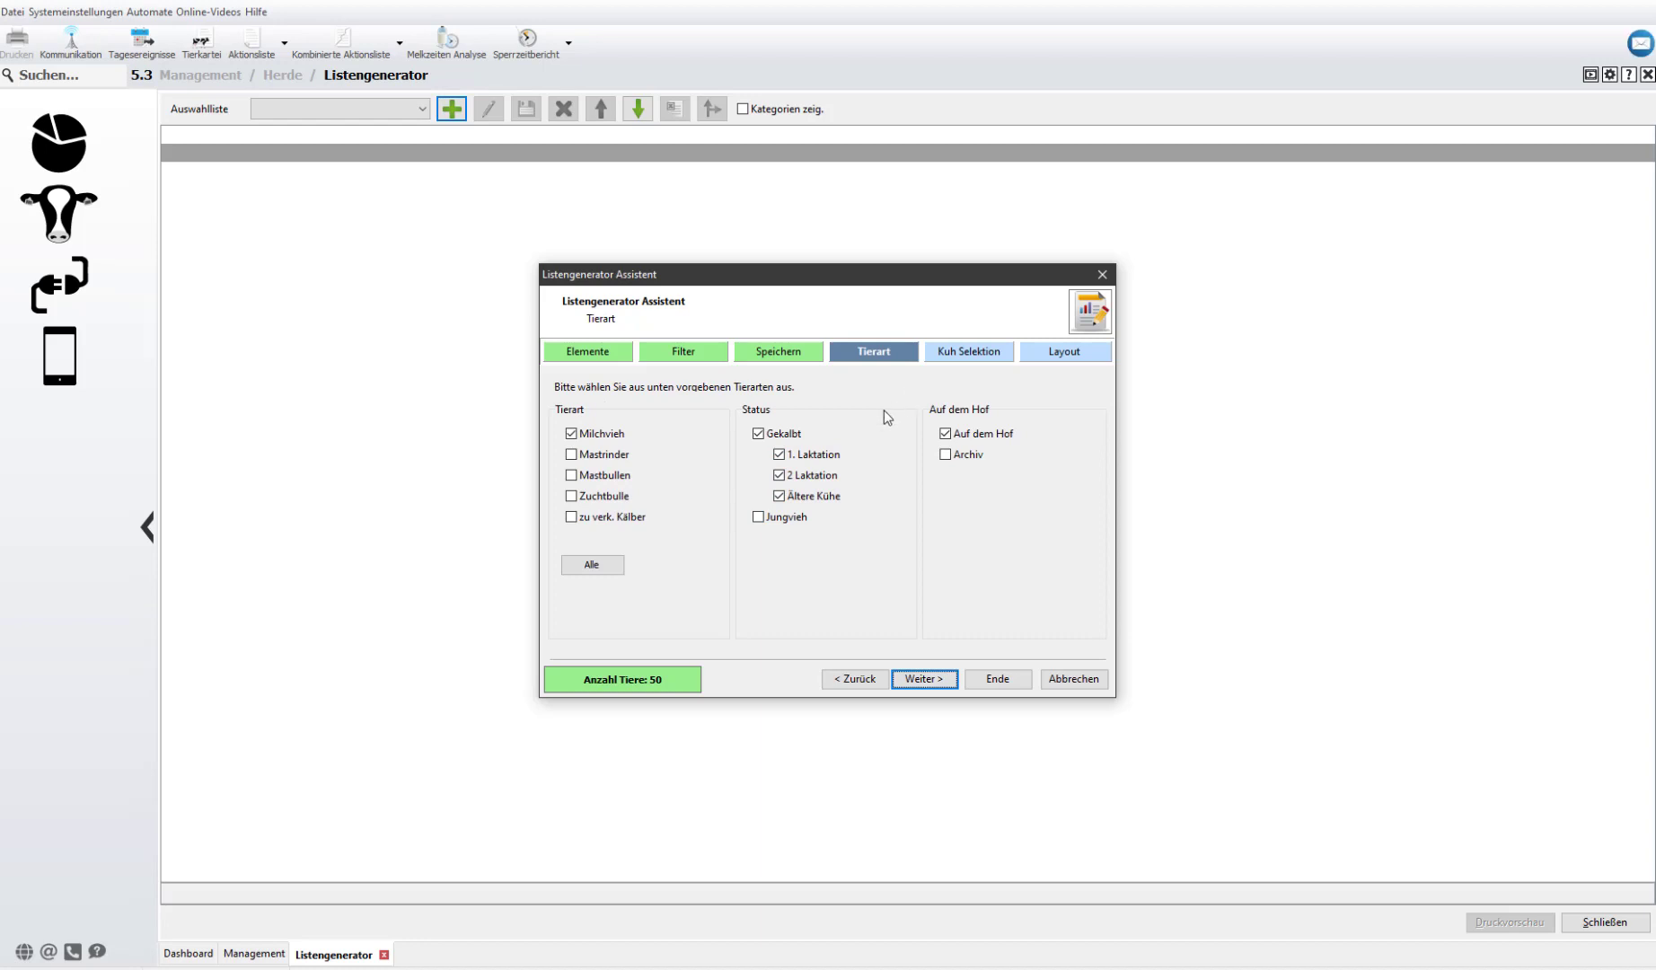
pyautogui.click(945, 456)
pyautogui.click(995, 680)
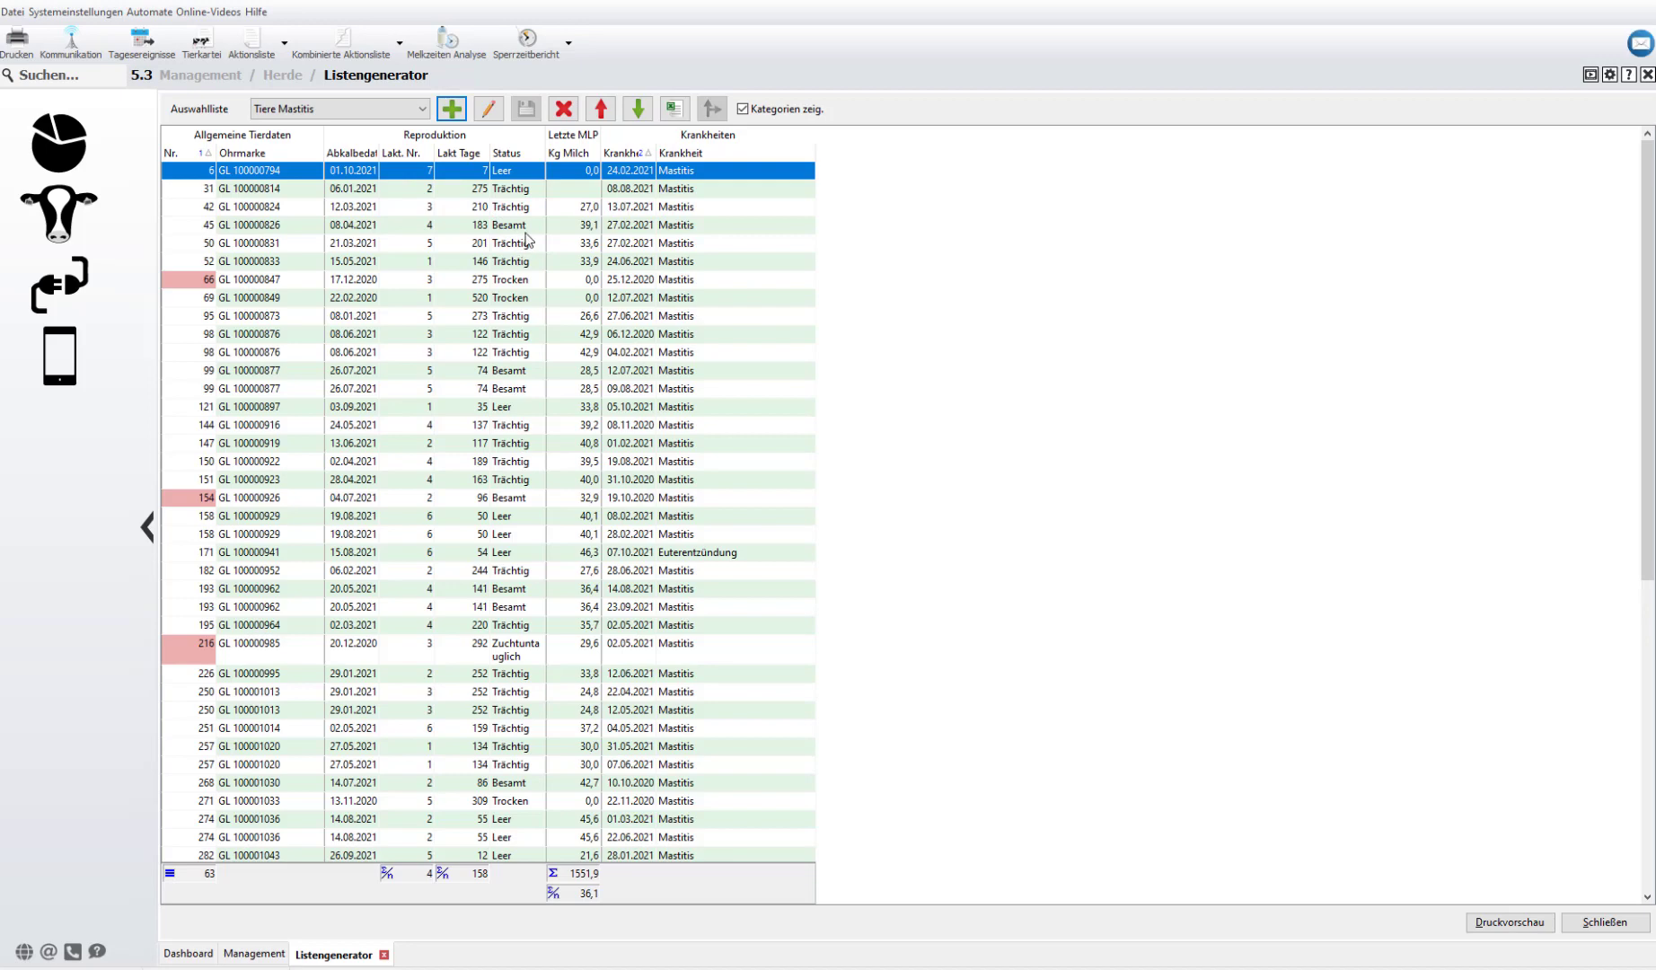
# - Edit the list so that Status comes directly after Ohrmarke in the selected elements, and finish the assistant
pyautogui.click(495, 114)
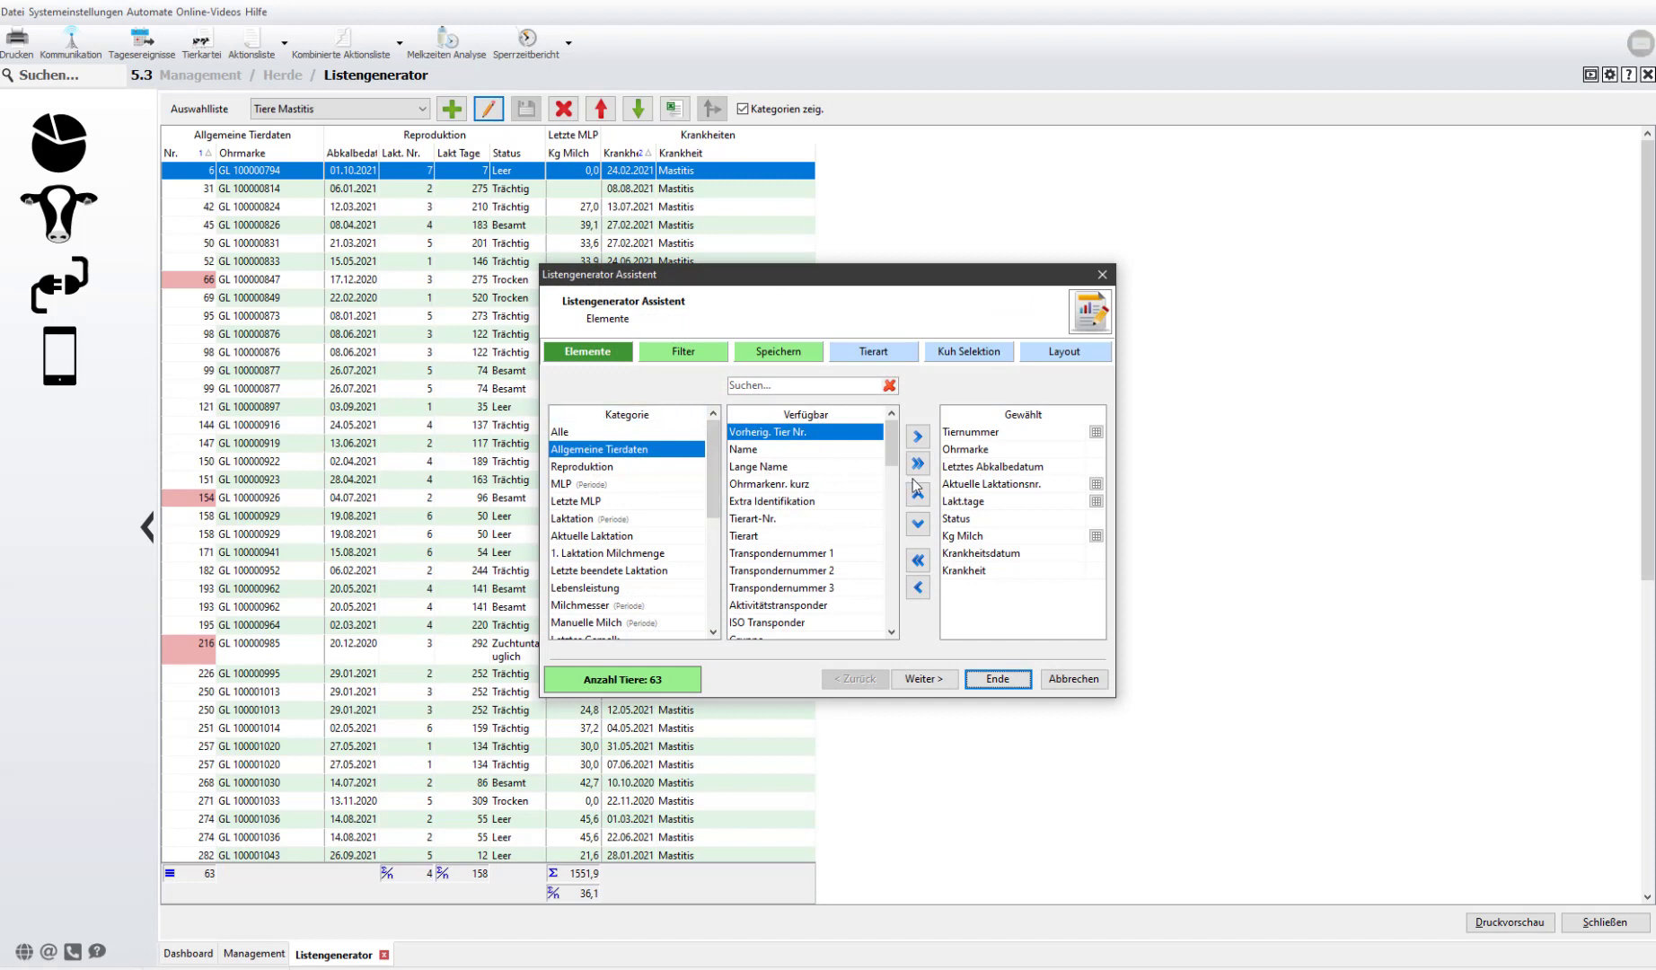
pyautogui.click(993, 521)
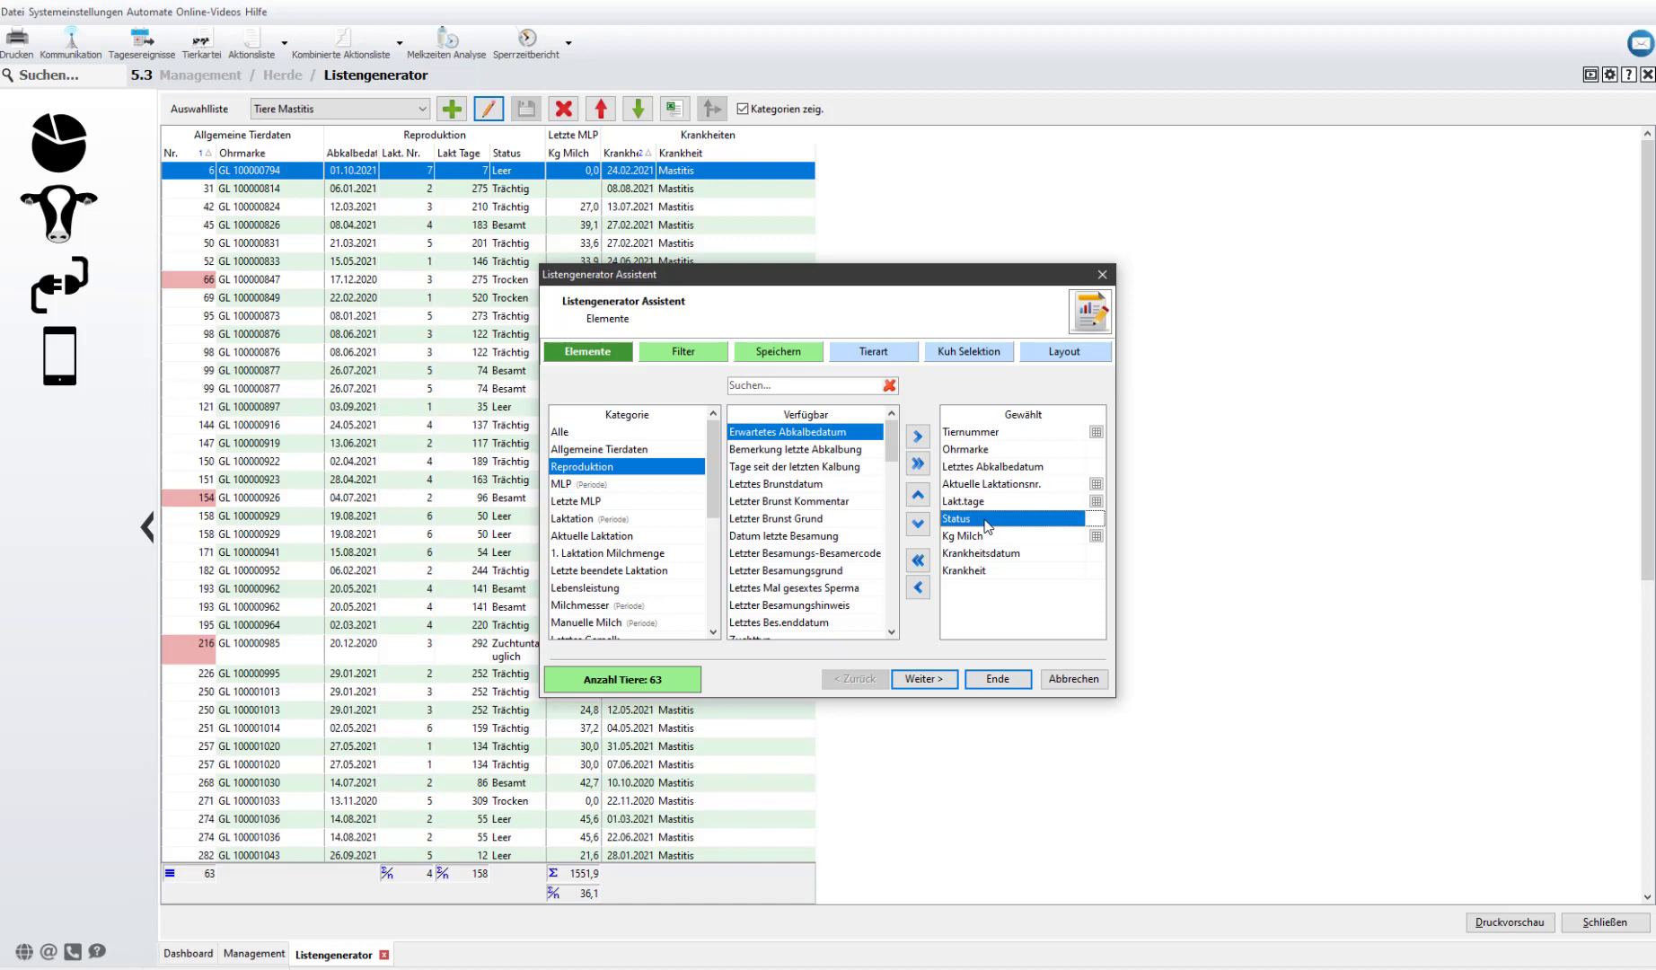
pyautogui.click(918, 496)
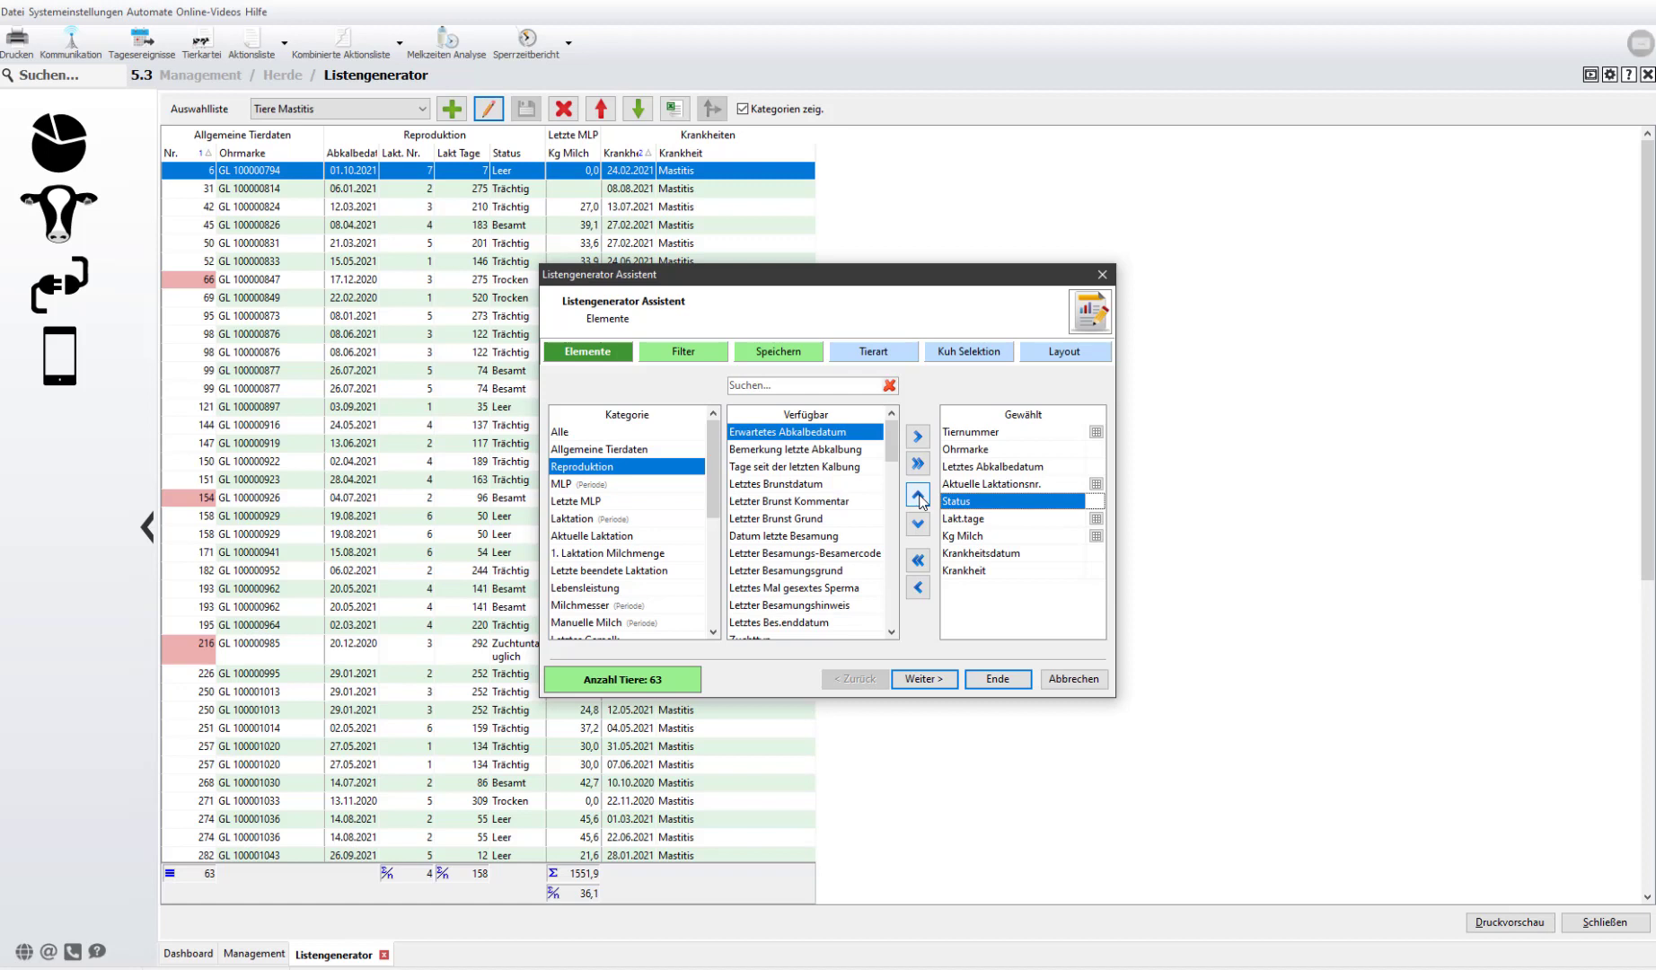
pyautogui.click(918, 496)
pyautogui.click(918, 495)
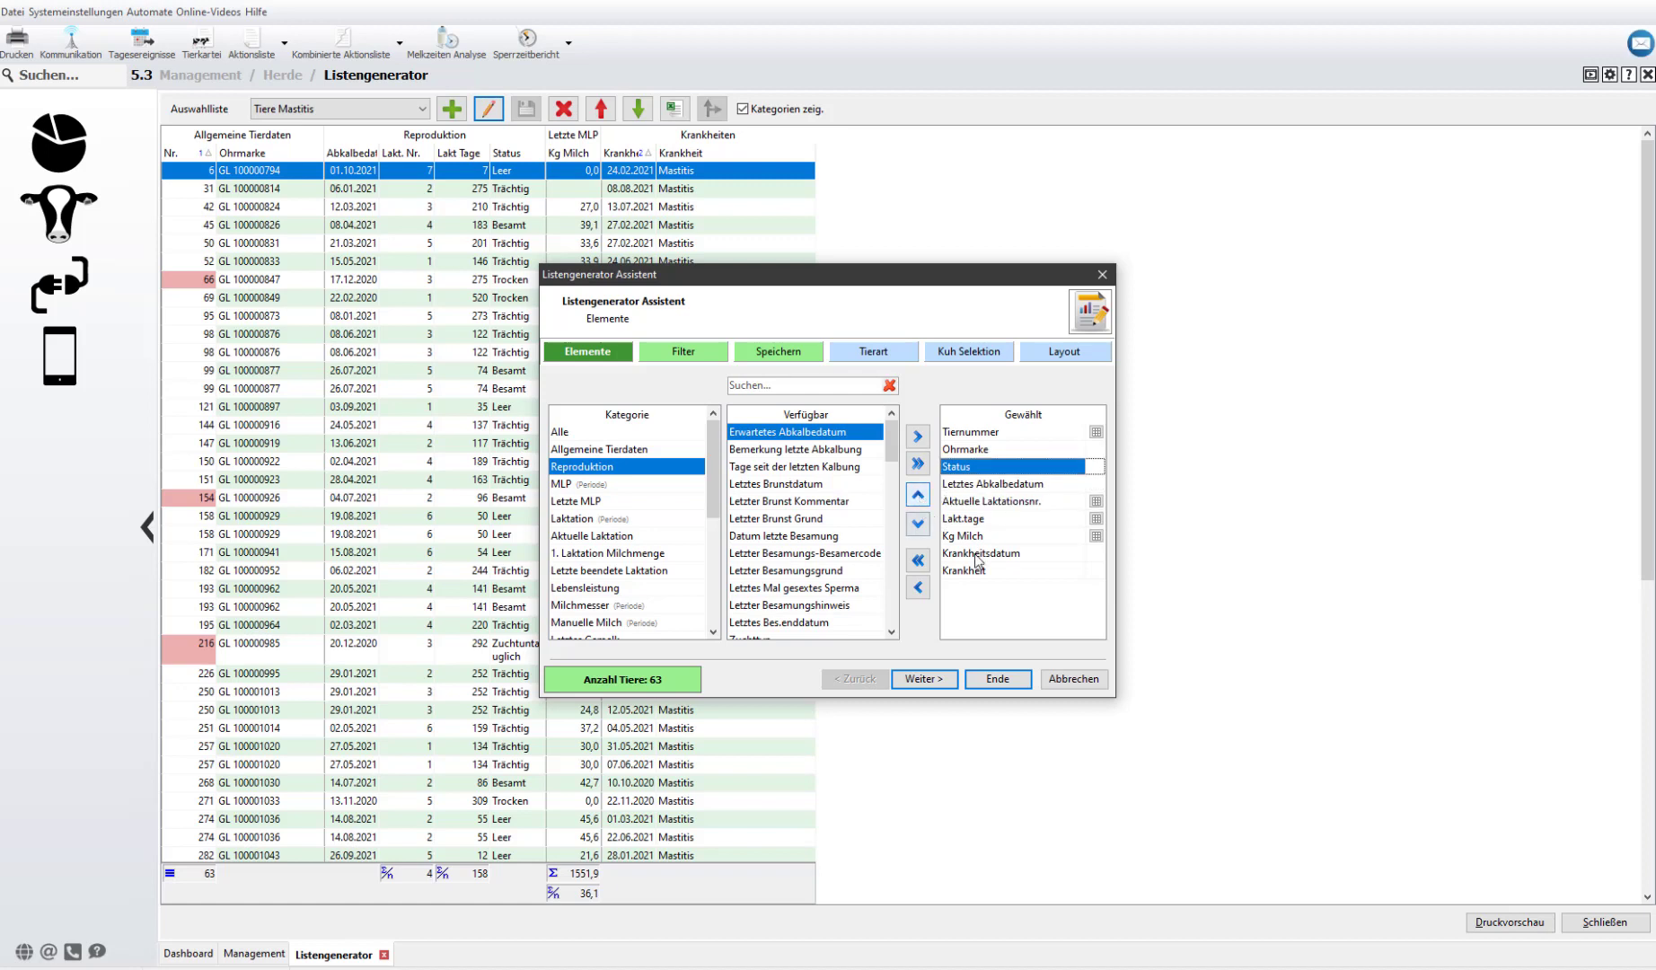
pyautogui.click(997, 679)
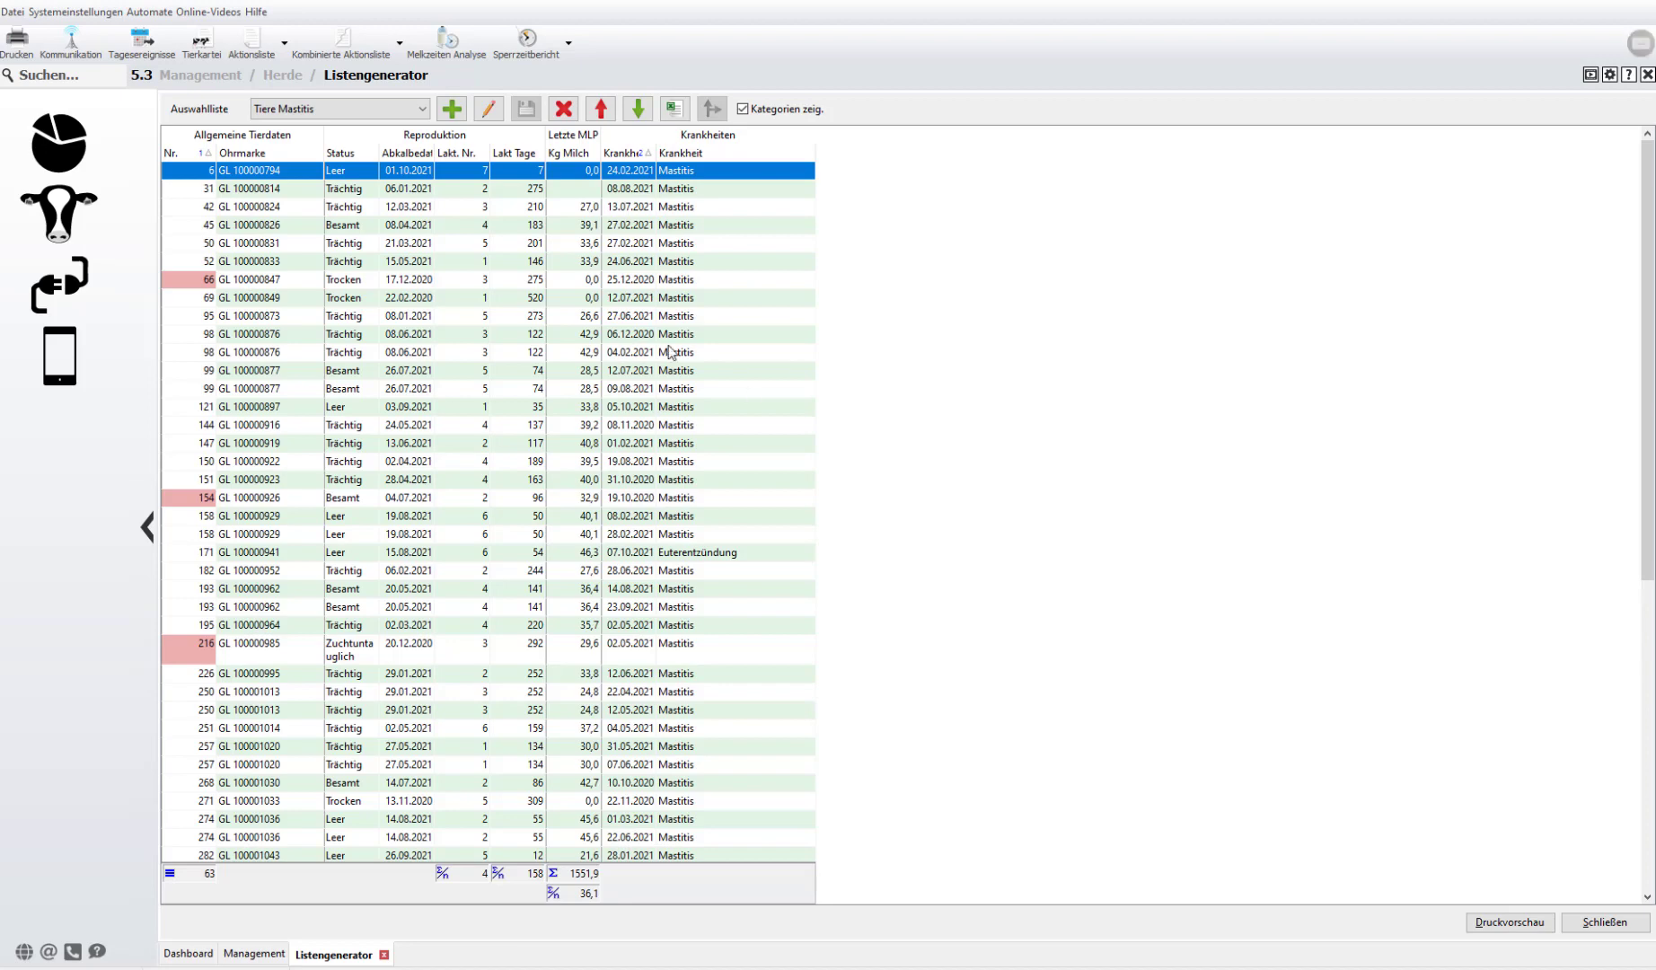
# - Reopen the list for editing and set the start value of the Krankheitsdatum filter to 730 days
pyautogui.click(488, 111)
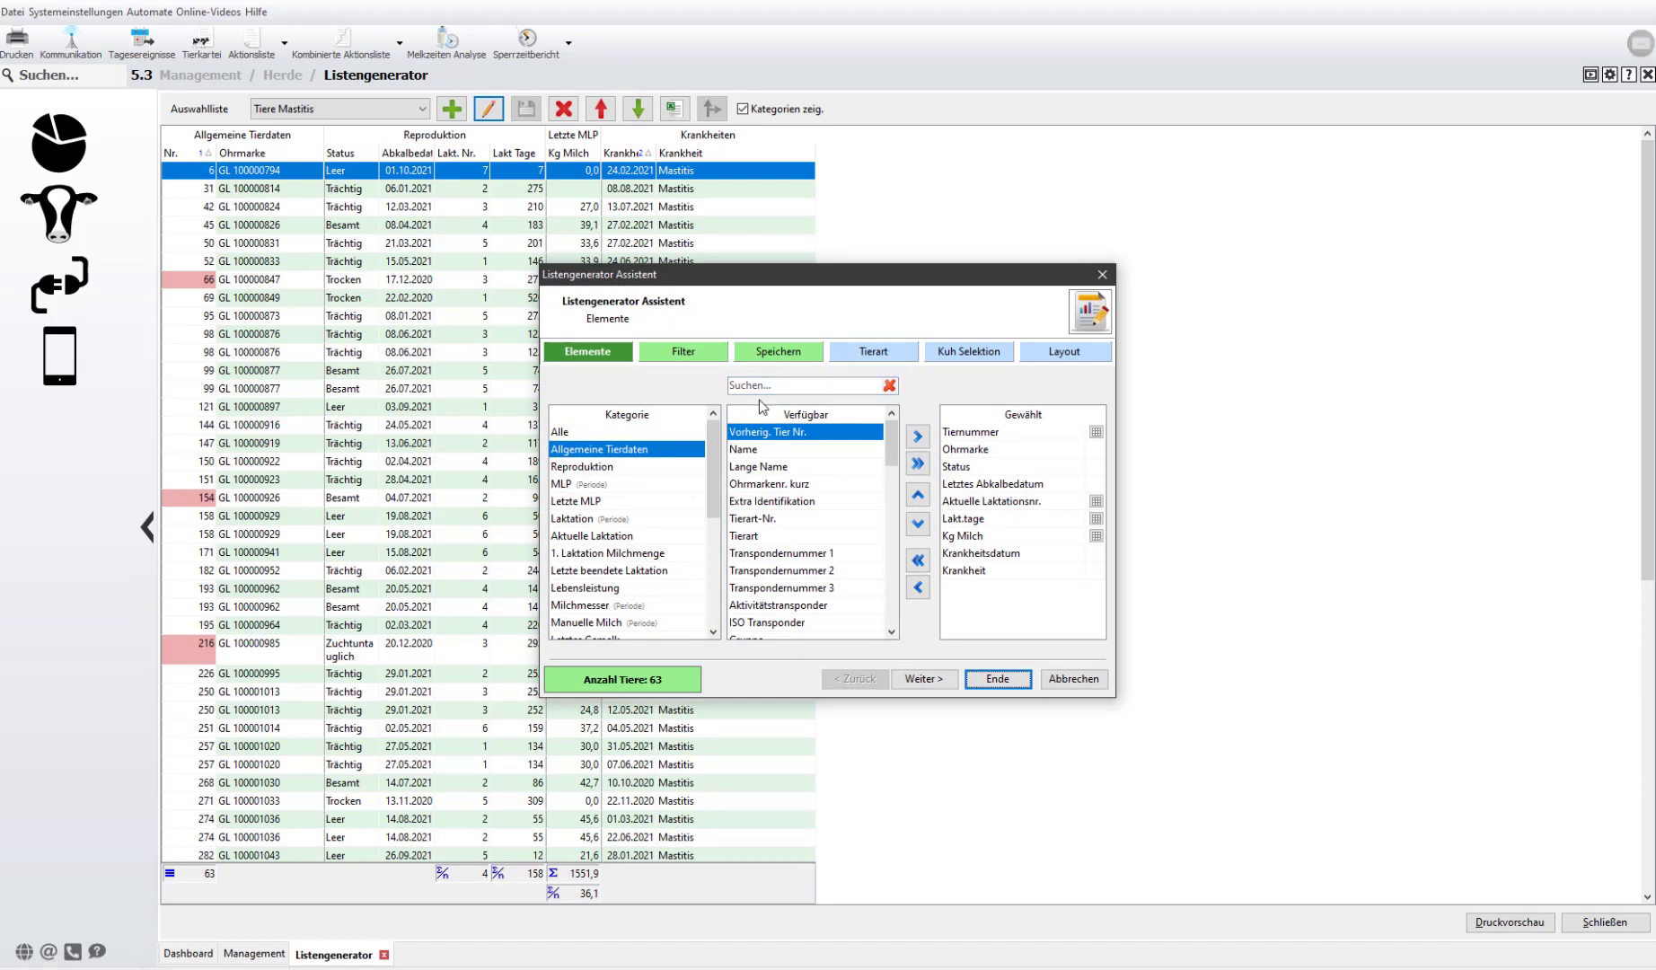
pyautogui.click(688, 357)
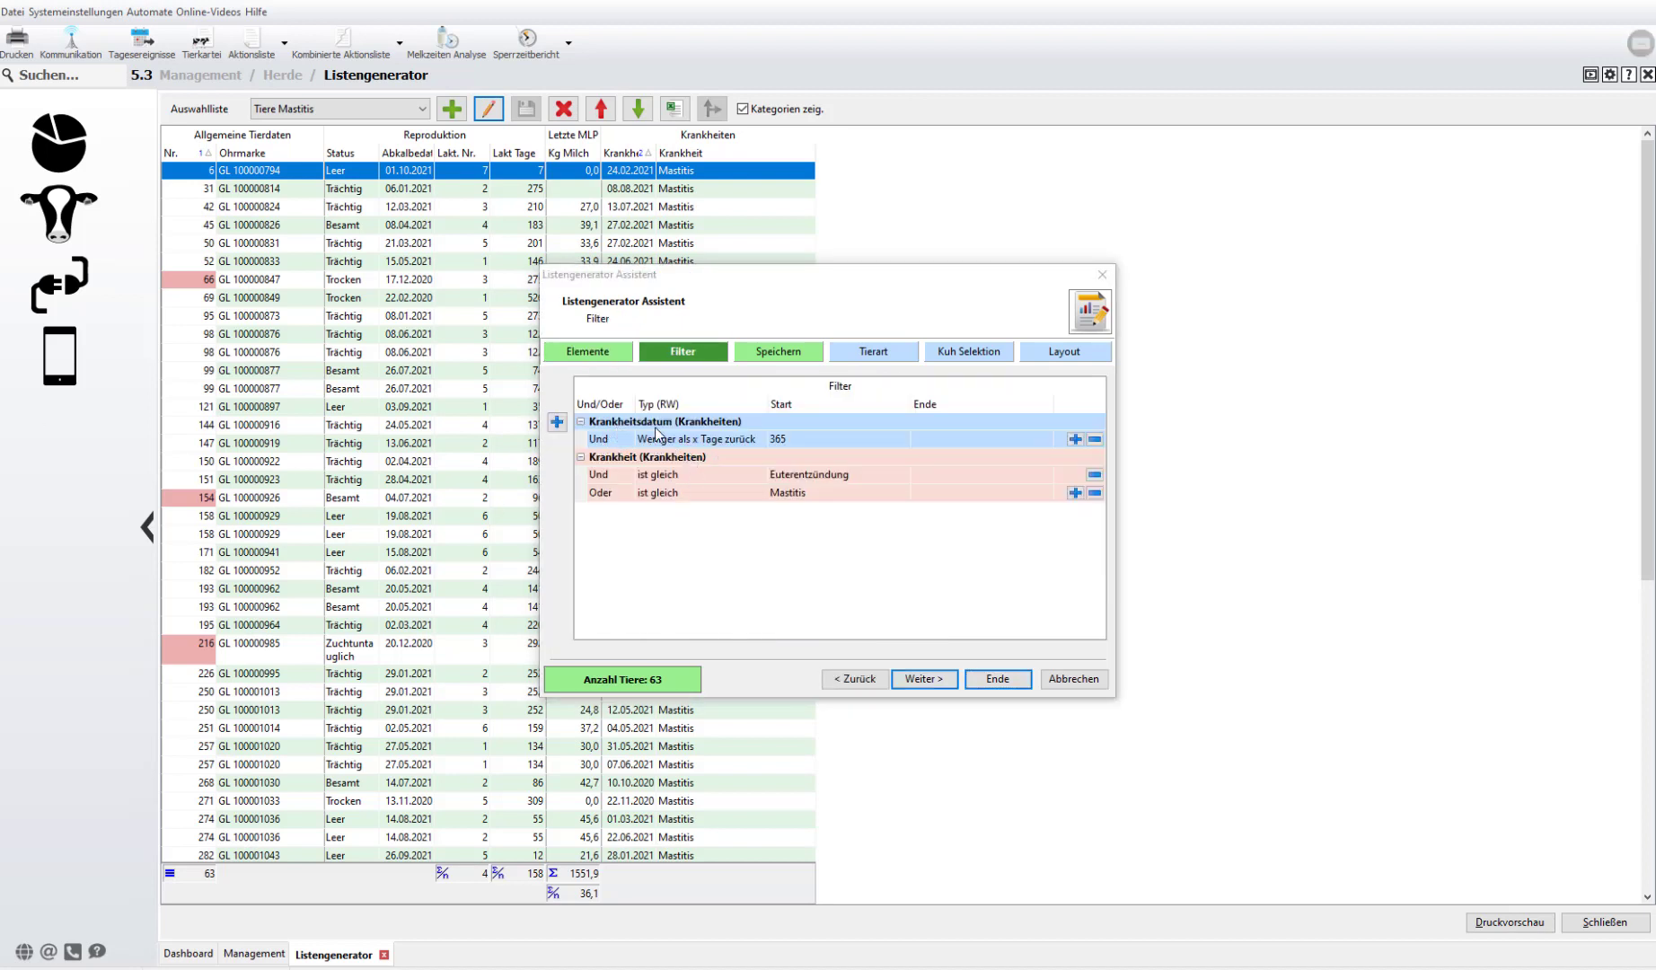
pyautogui.click(787, 438)
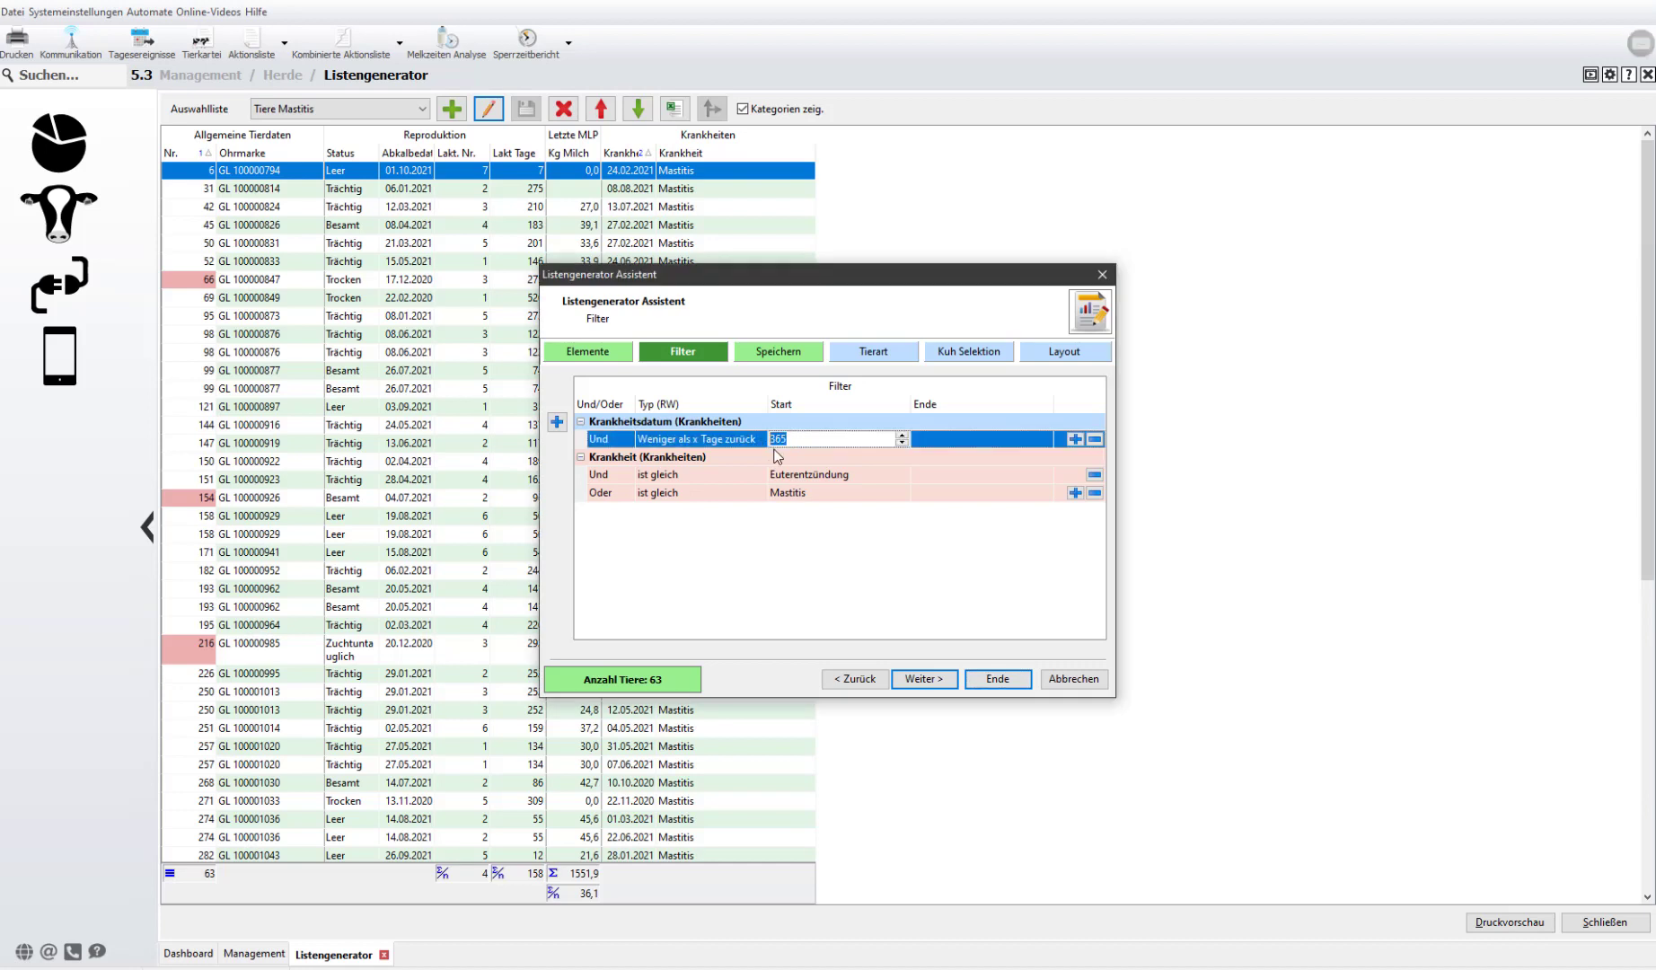
pyautogui.write('730')
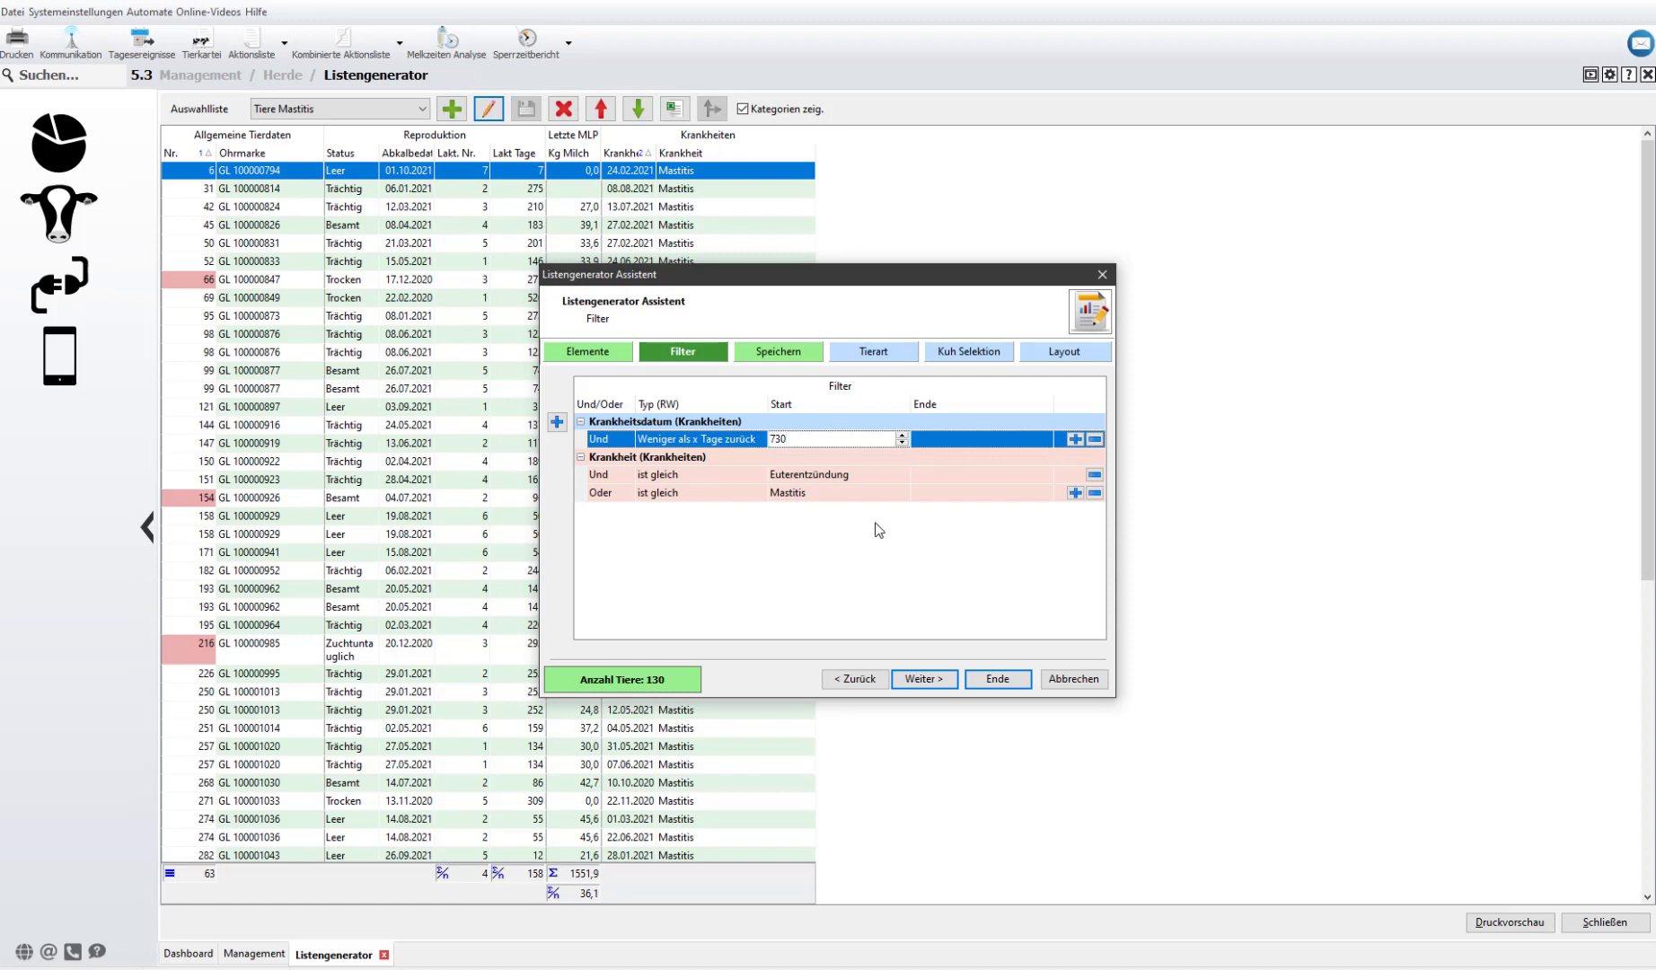
# - Save the edited list as a new list named "Tiere Mastitis 730 Tage" and finish the assistant
pyautogui.click(787, 356)
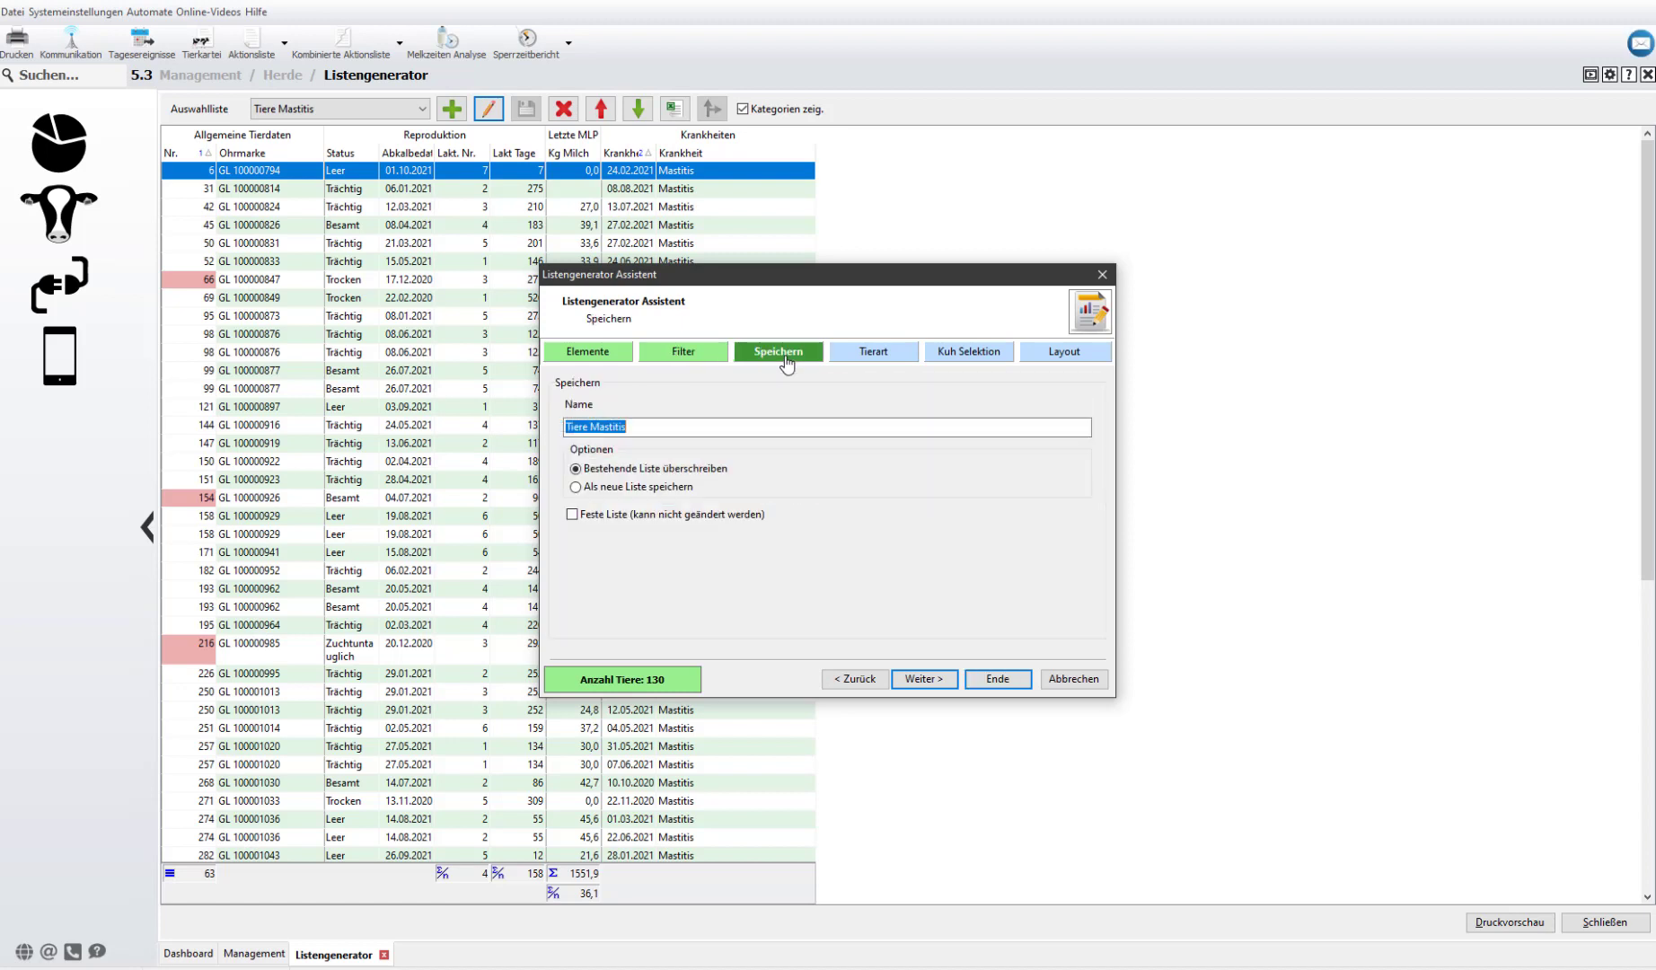
pyautogui.click(575, 488)
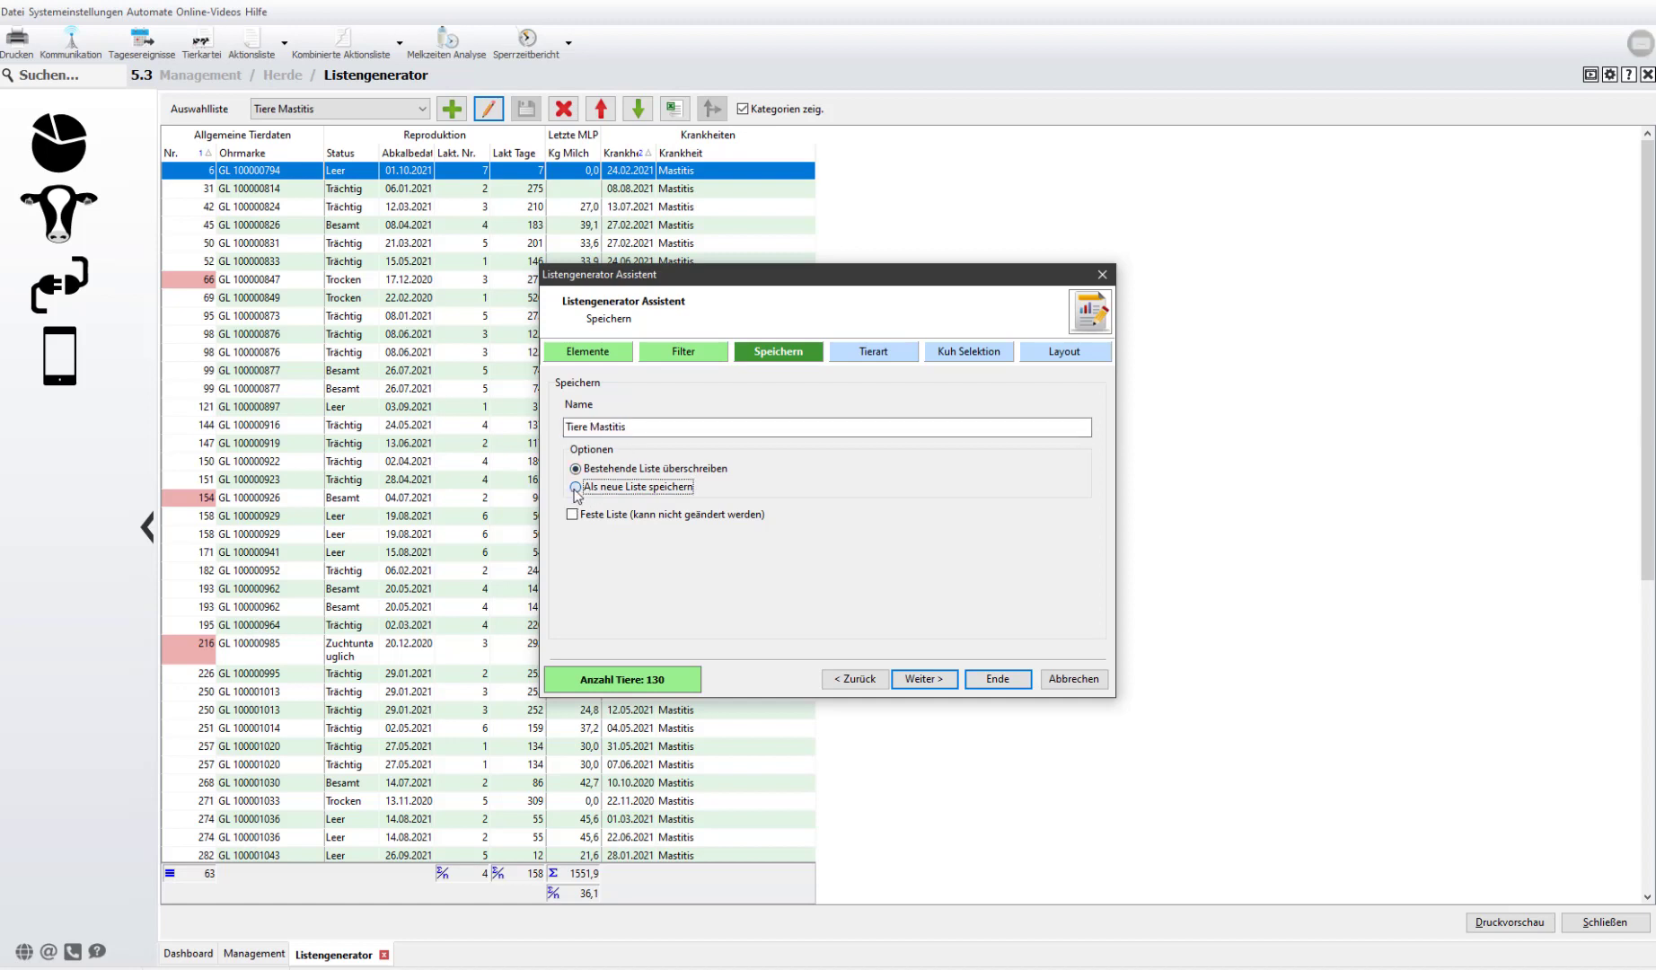
pyautogui.click(641, 427)
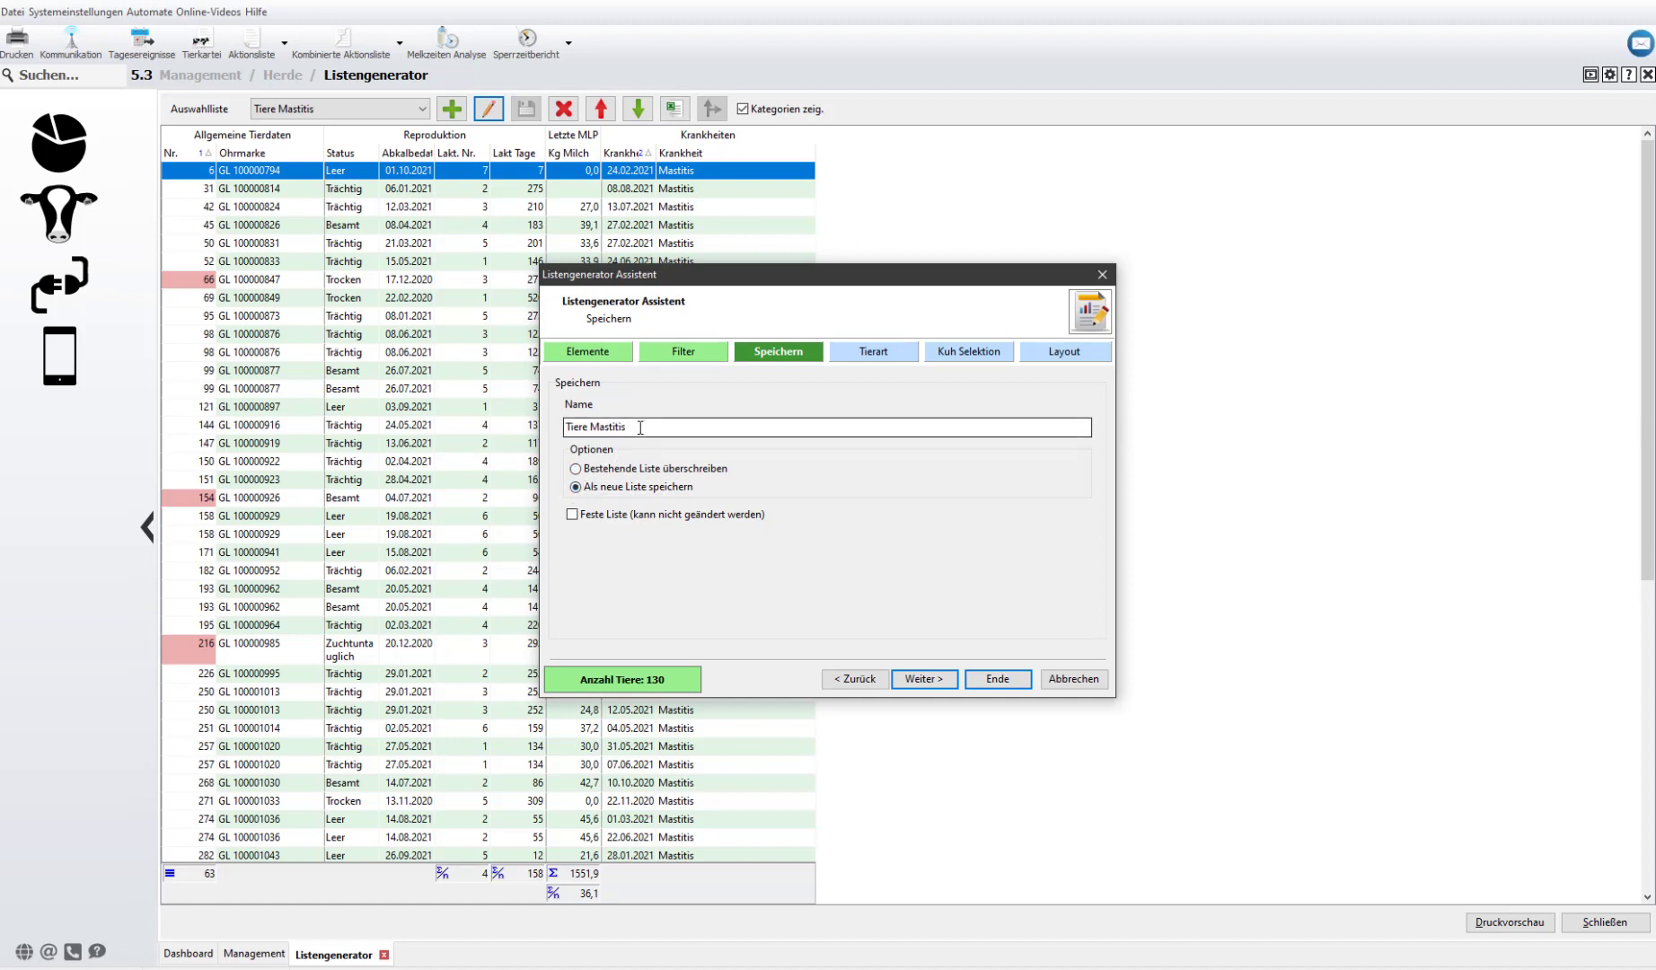
pyautogui.write('730 Tage')
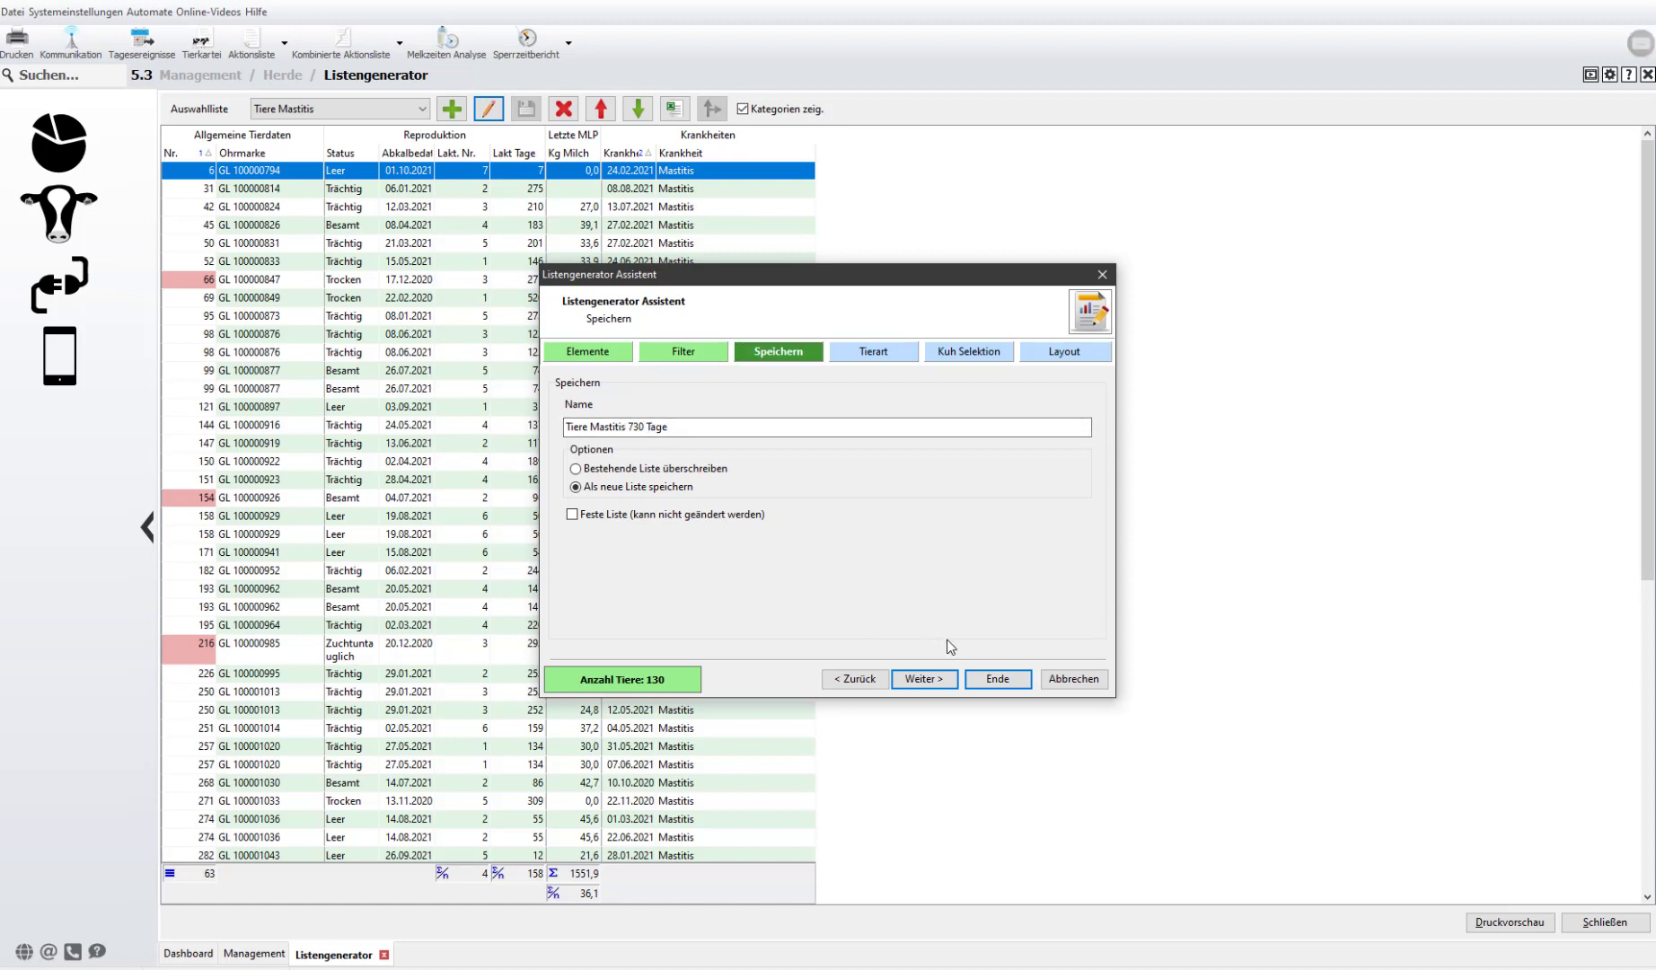
pyautogui.click(994, 685)
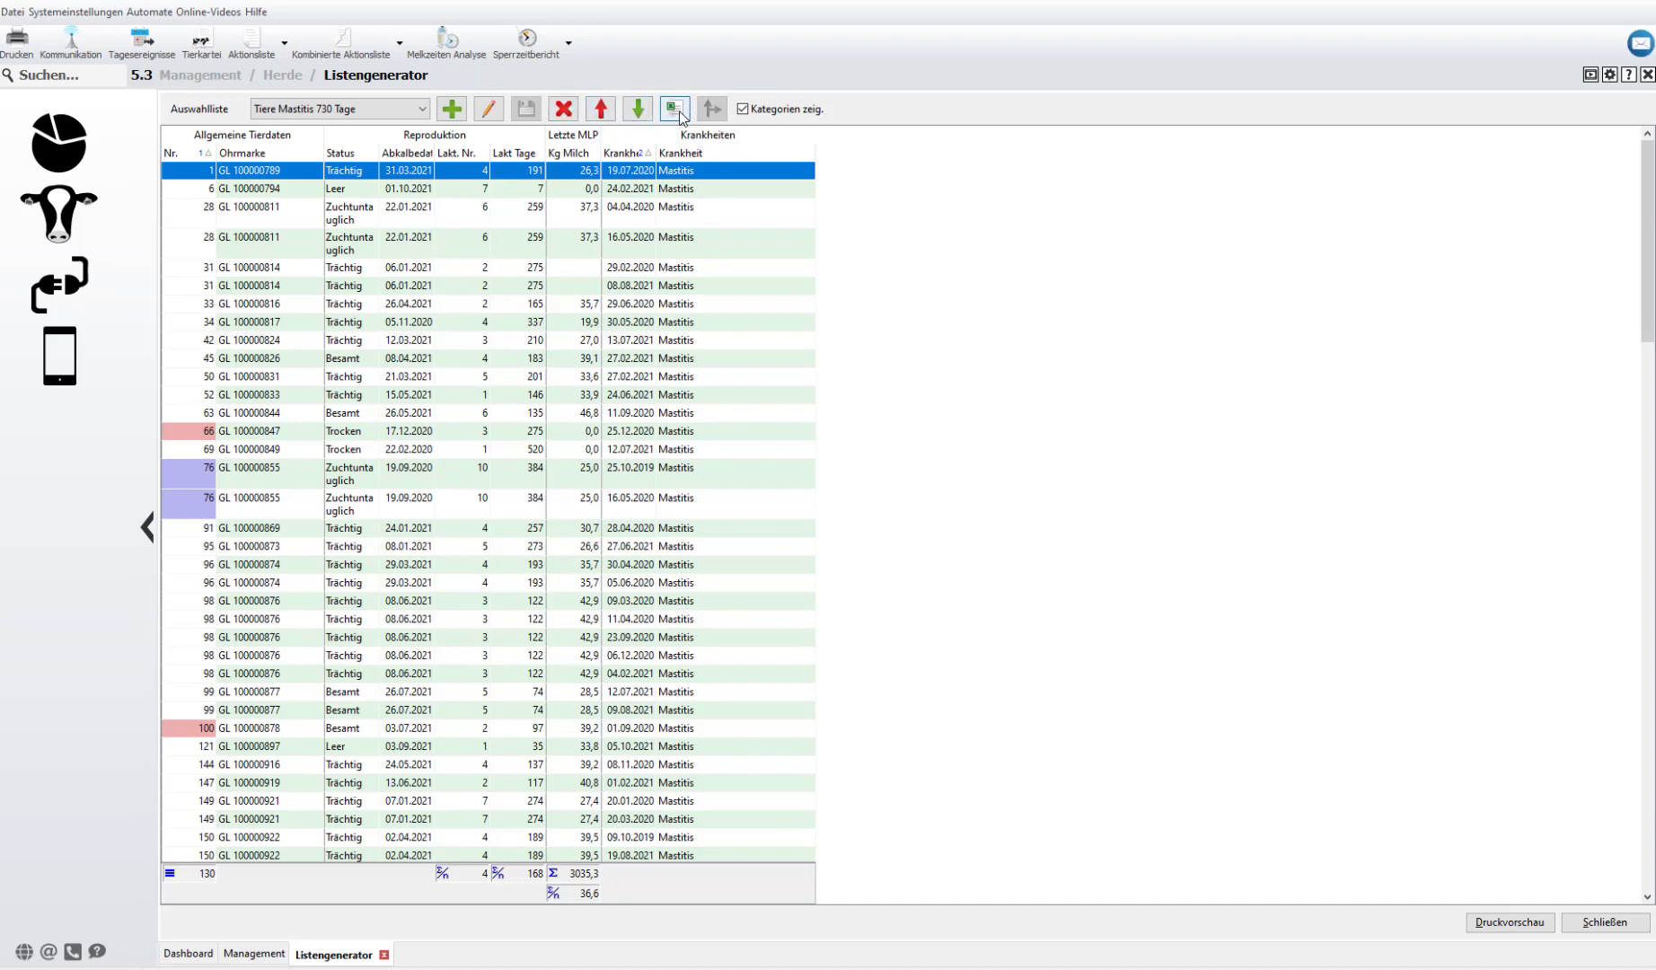
pyautogui.click(675, 110)
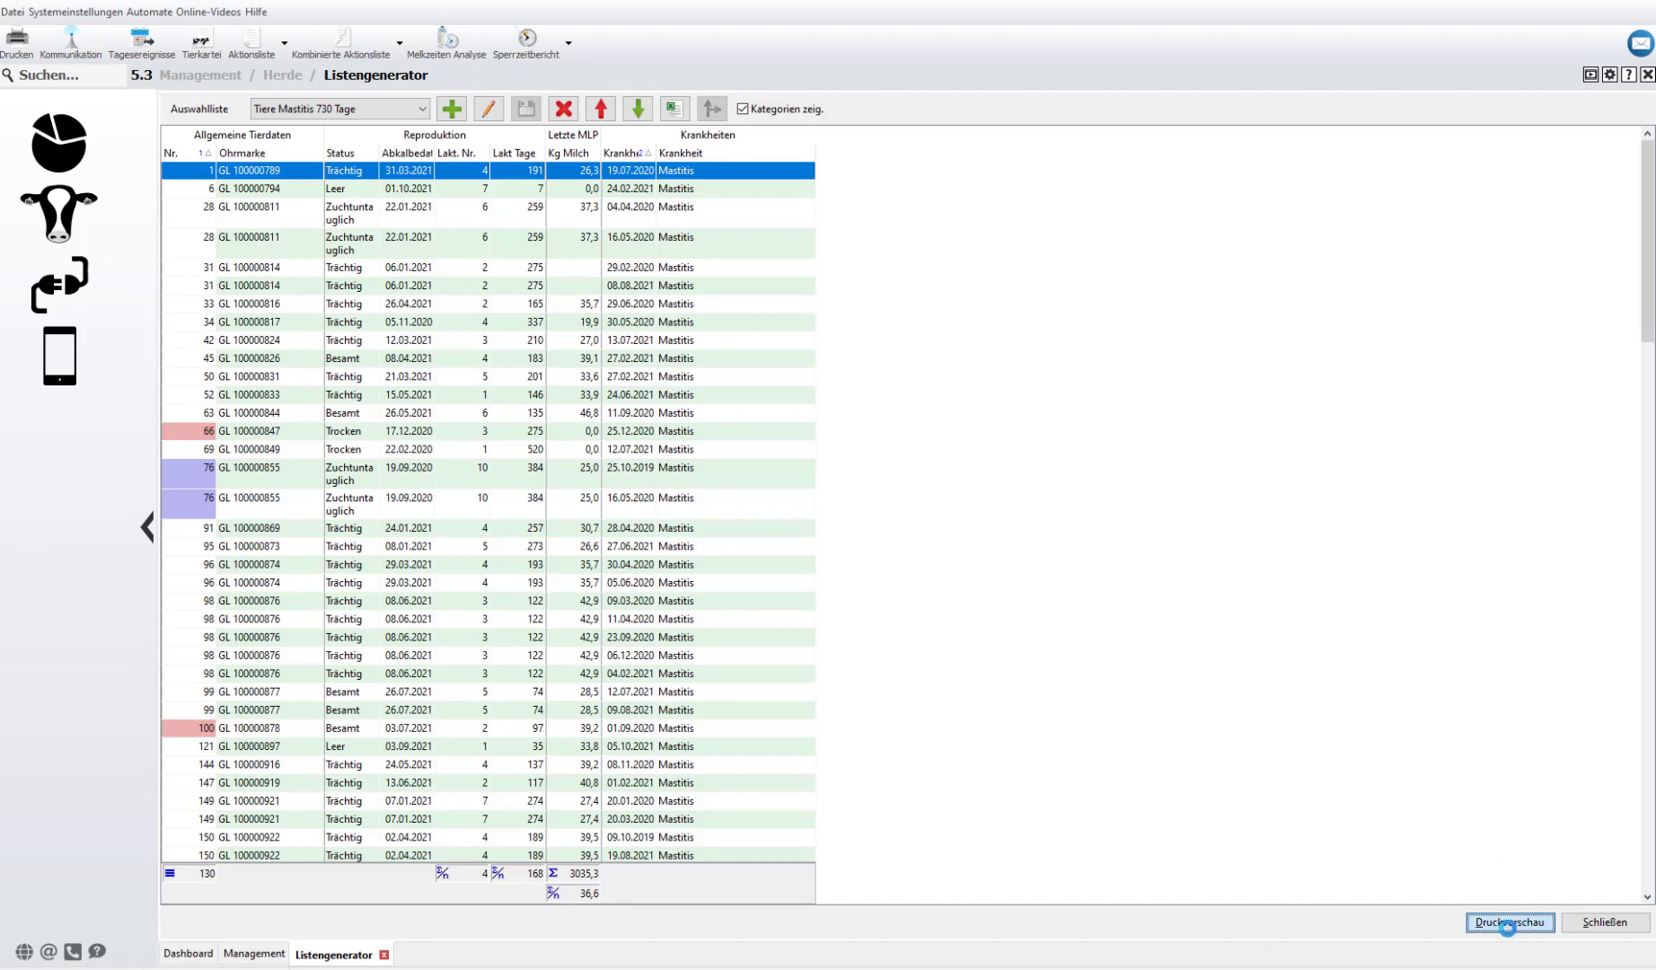
pyautogui.click(701, 746)
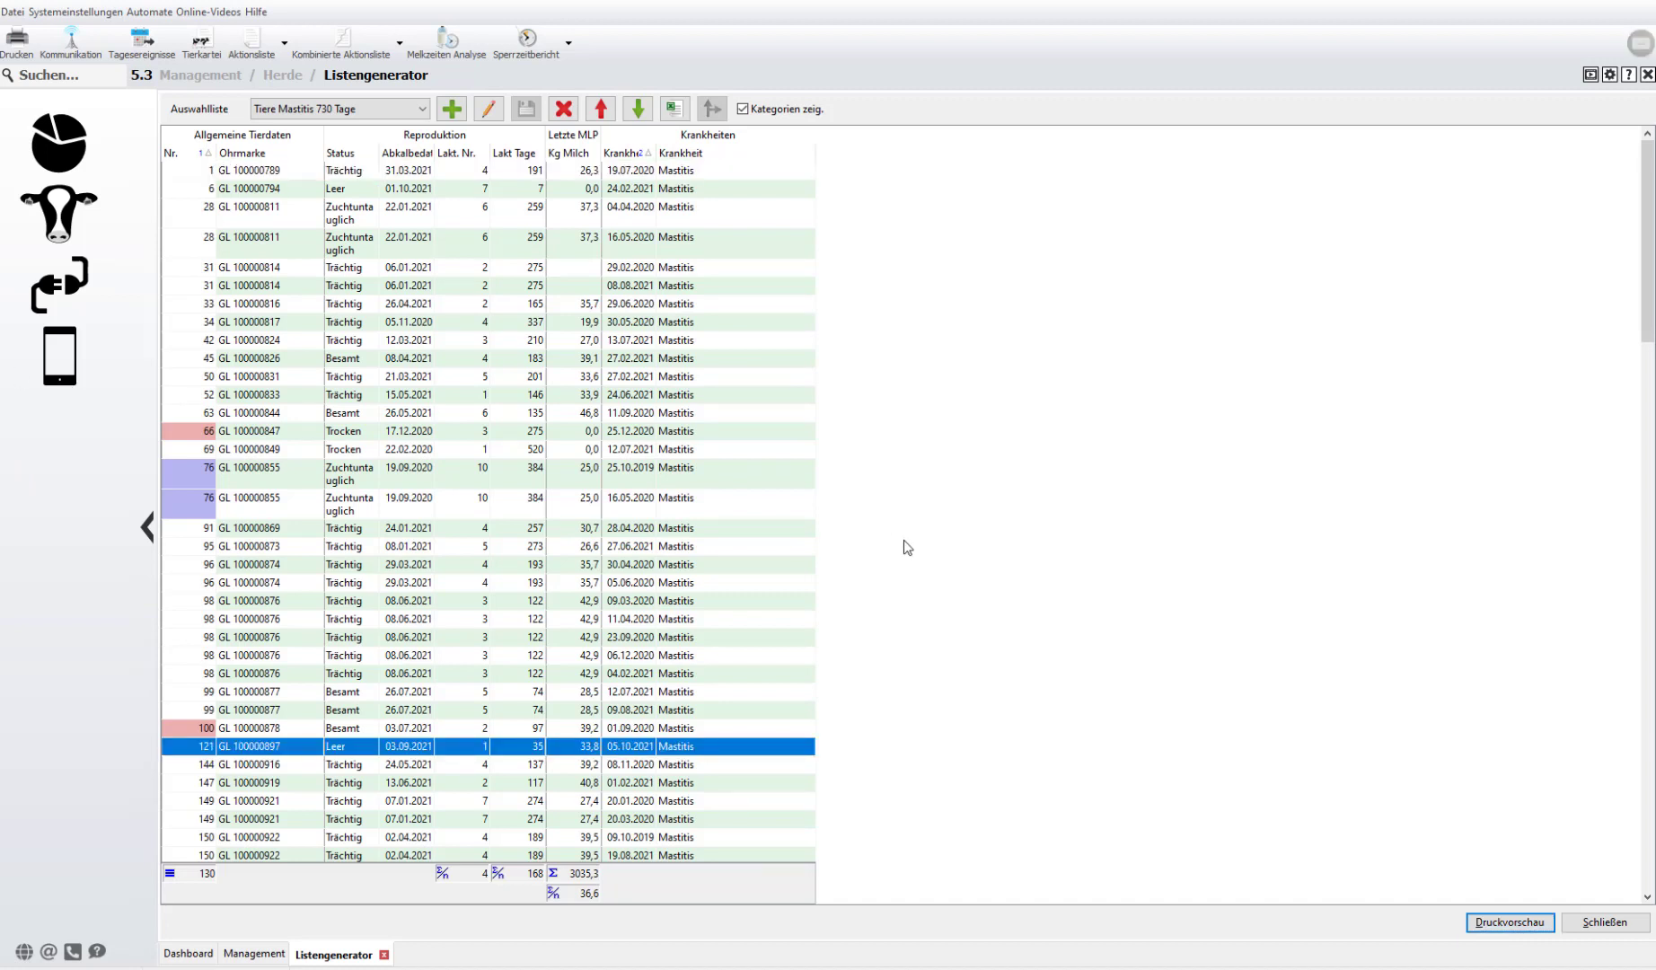